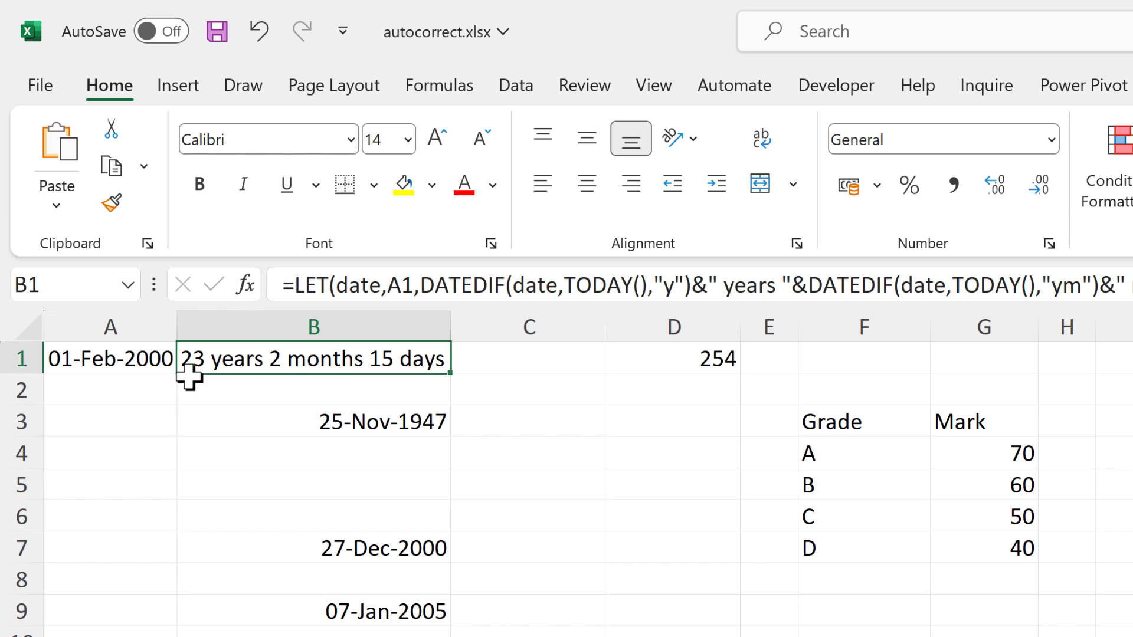
Copy the full text of the LET age formula in cell B1, leaving the cell unchanged
{"action": "left_click", "coordinate": [137, 352]}
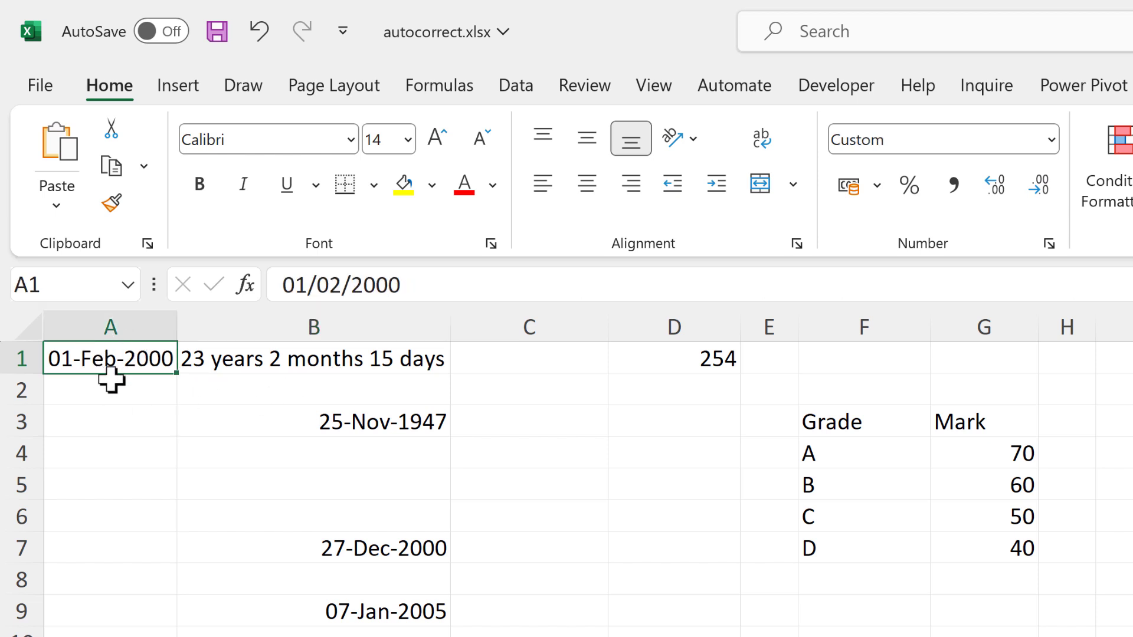
{"action": "left_click", "coordinate": [236, 356]}
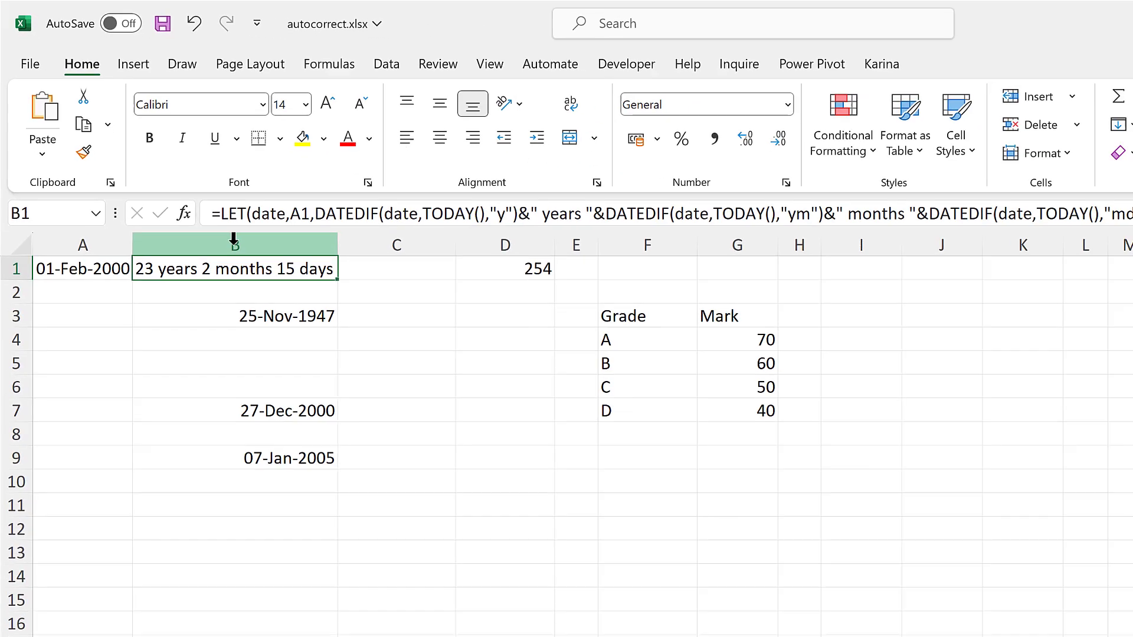
{"action": "left_click", "coordinate": [1016, 169]}
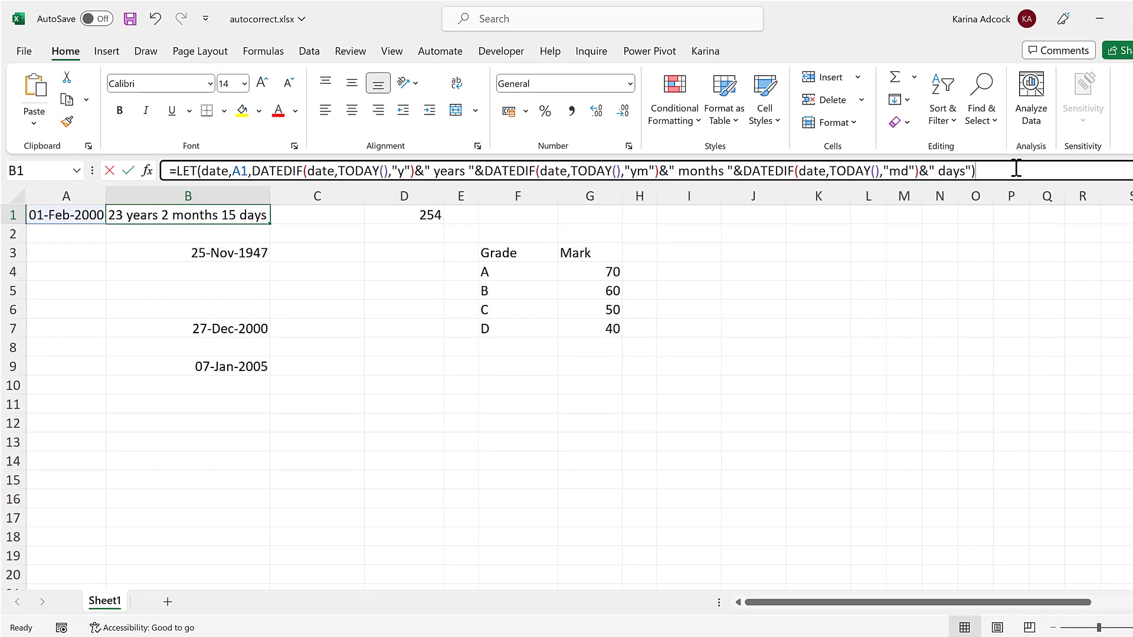
{"action": "left_click_drag", "start_coordinate": [1016, 170], "coordinate": [132, 189]}
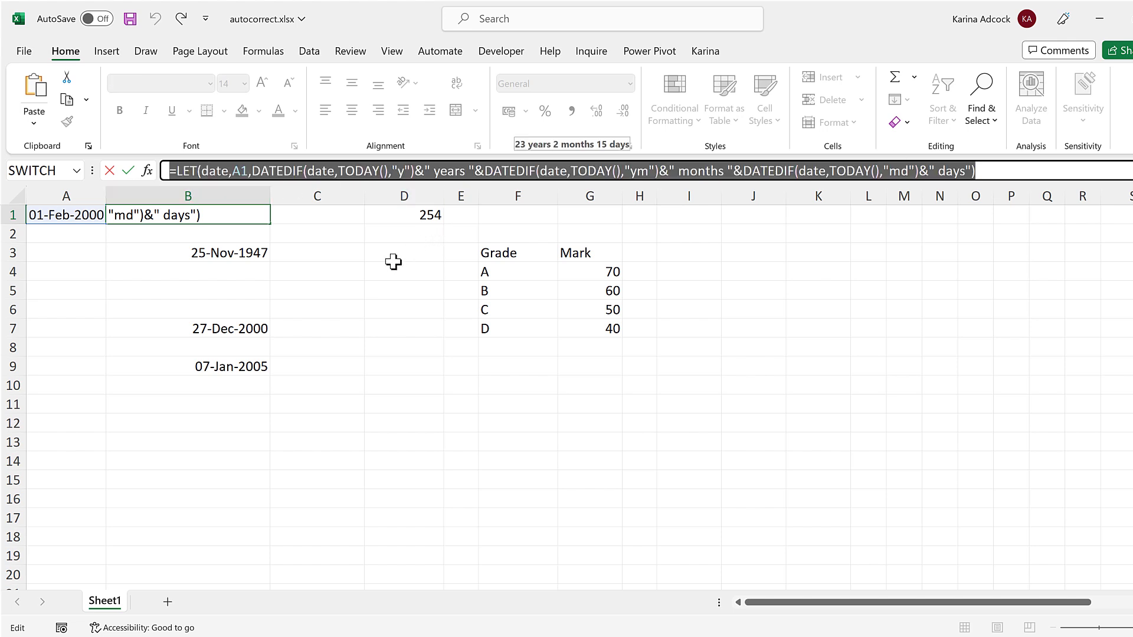
{"action": "key", "text": "ctrl+c"}
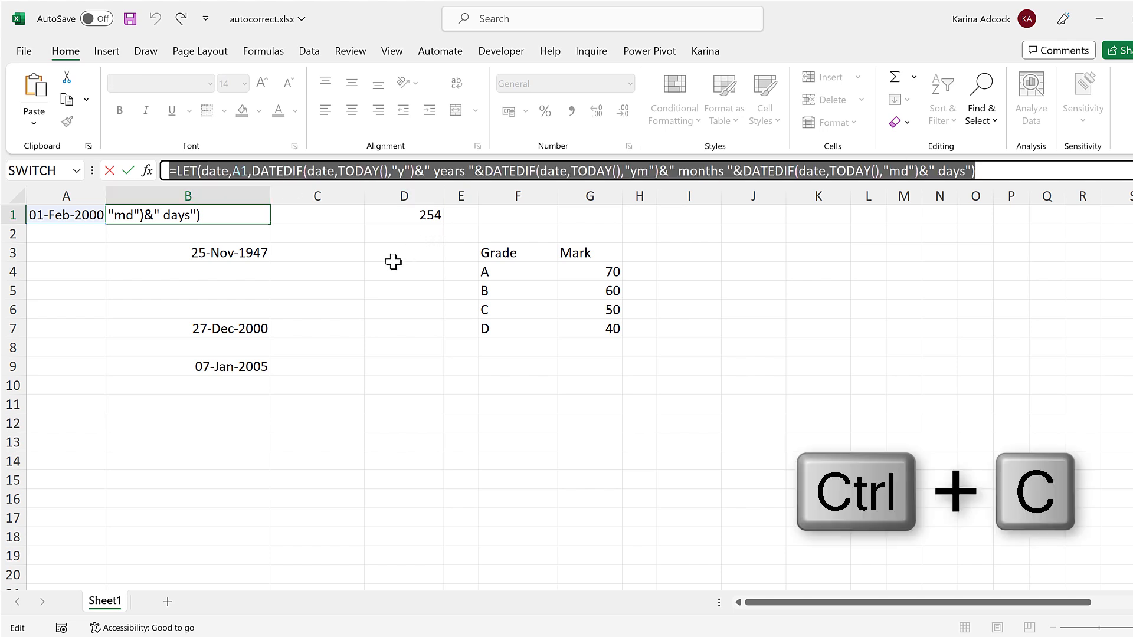
{"action": "key", "text": "Escape"}
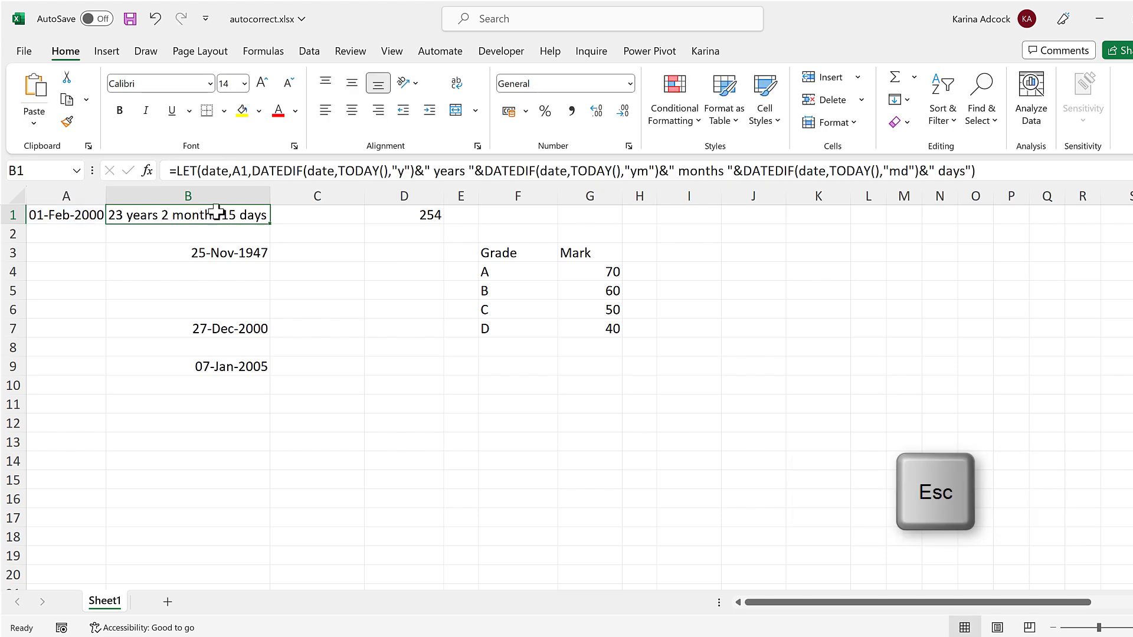
Open the AutoCorrect options from the proofing settings
{"action": "left_click", "coordinate": [22, 51]}
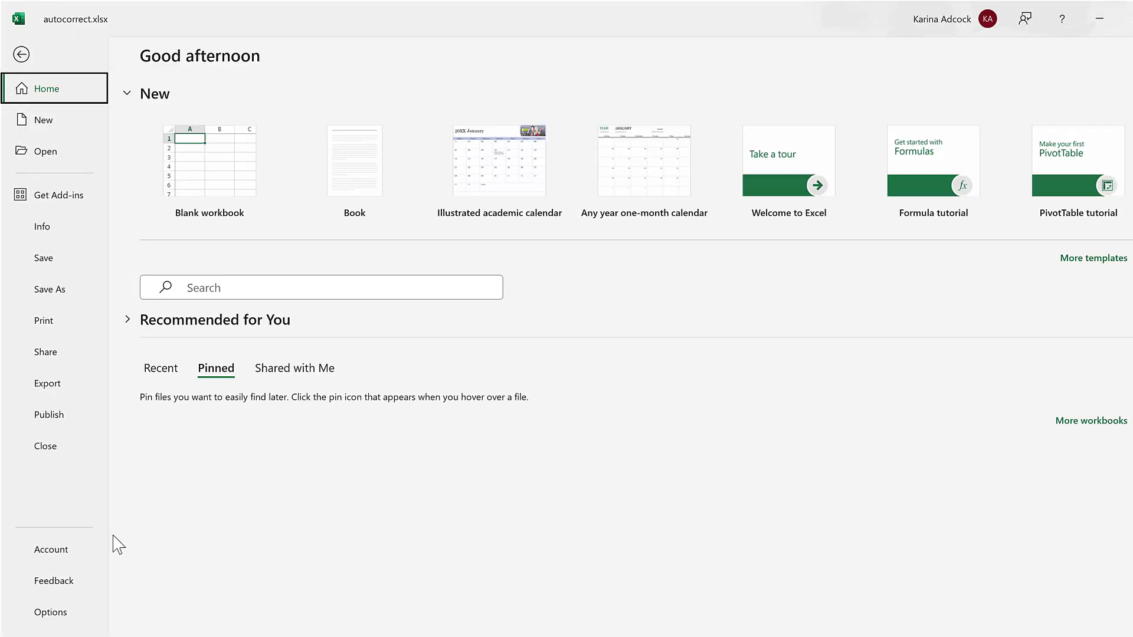
{"action": "left_click", "coordinate": [50, 612]}
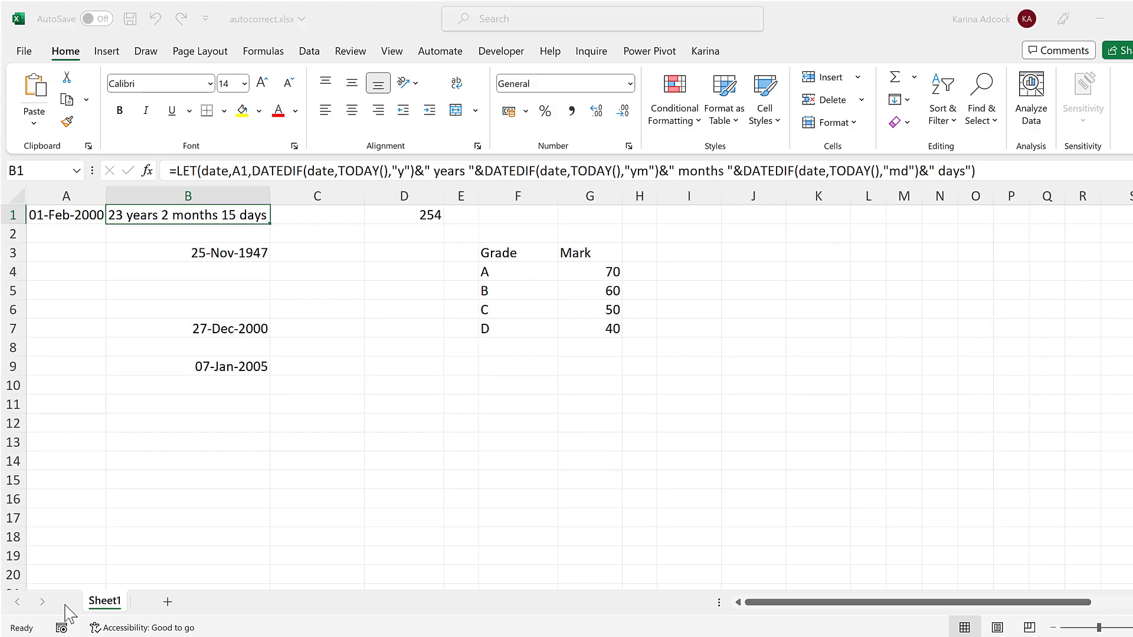
{"action": "left_click", "coordinate": [312, 161]}
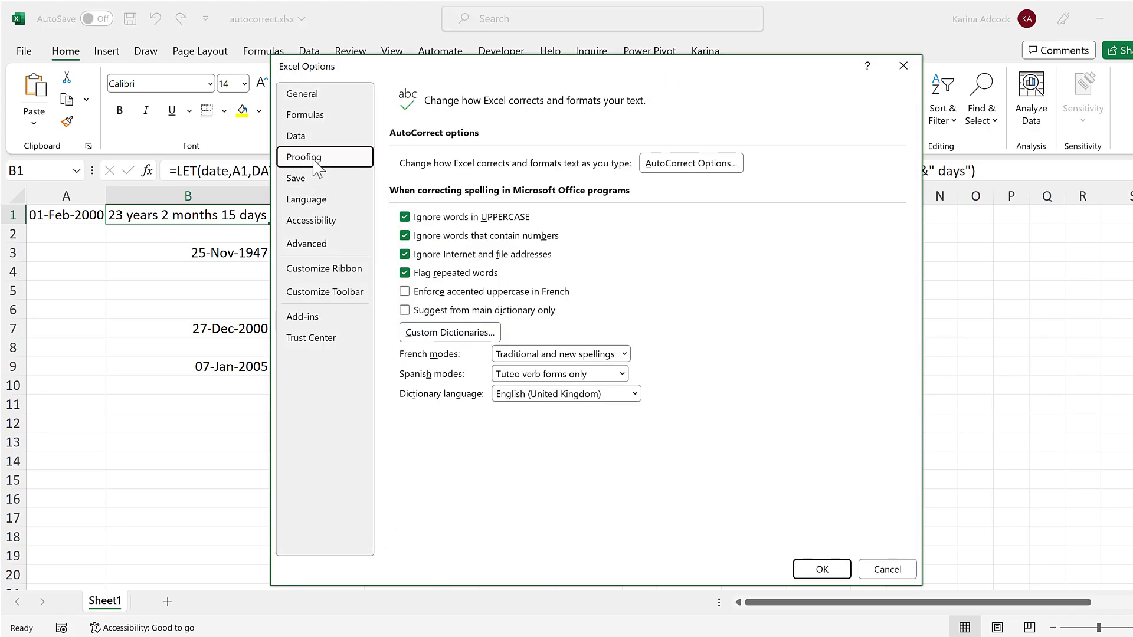
{"action": "left_click", "coordinate": [738, 169]}
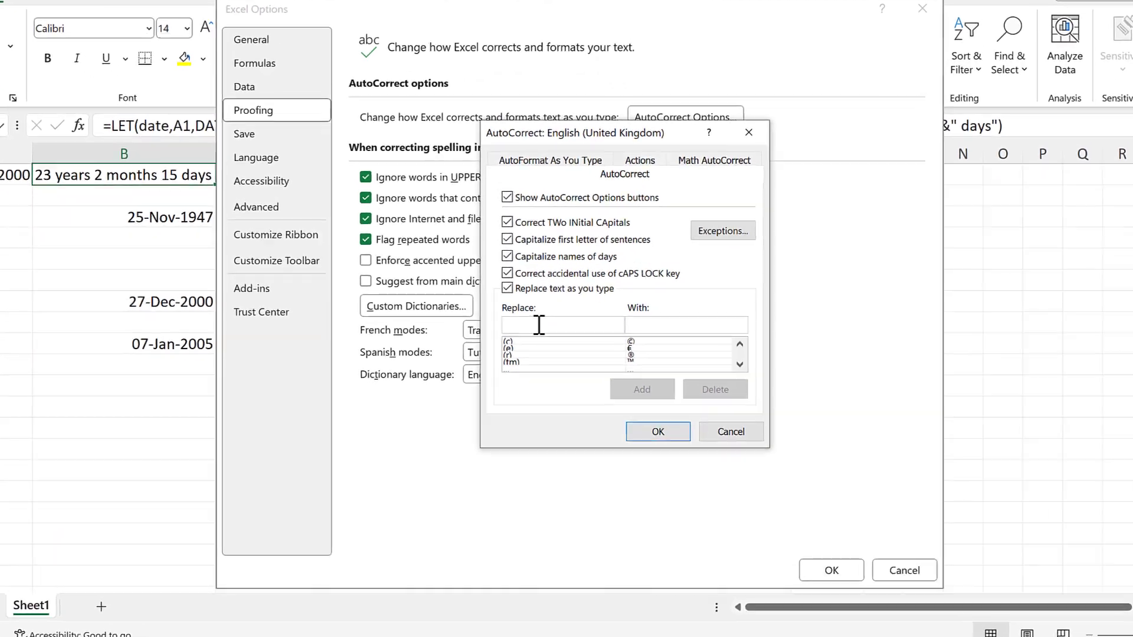
Add an AutoCorrect entry that replaces getage with the copied LET formula, and accept the settings
{"action": "type", "text": "get"}
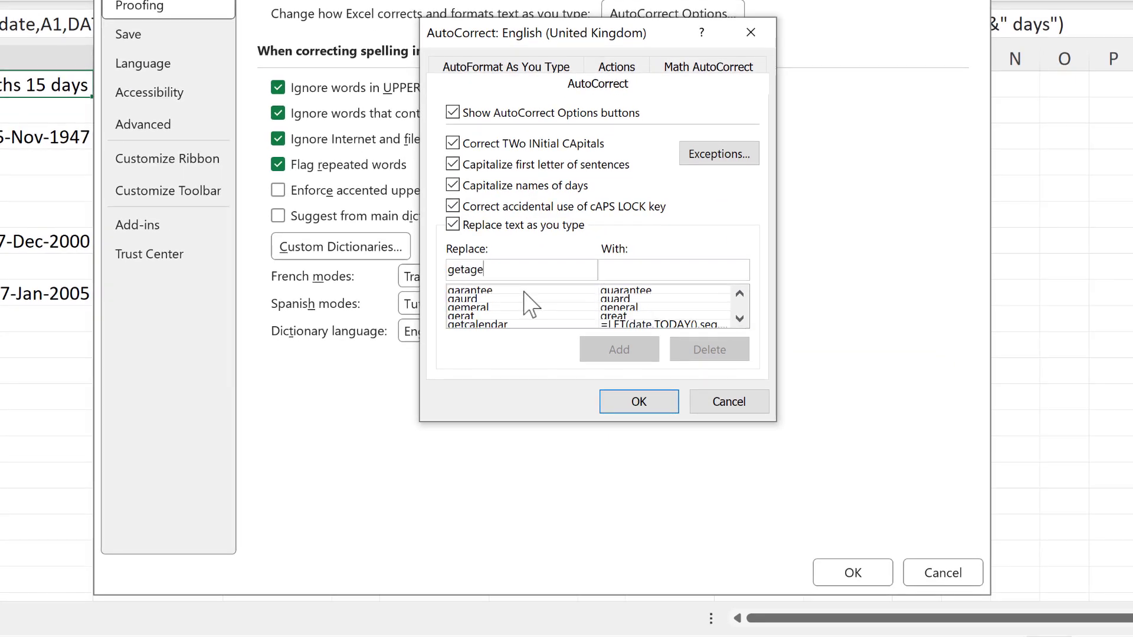
{"action": "type", "text": "age"}
{"action": "left_click", "coordinate": [617, 268]}
{"action": "key", "text": "ctrl+v"}
{"action": "left_click_drag", "start_coordinate": [664, 269], "coordinate": [446, 270]}
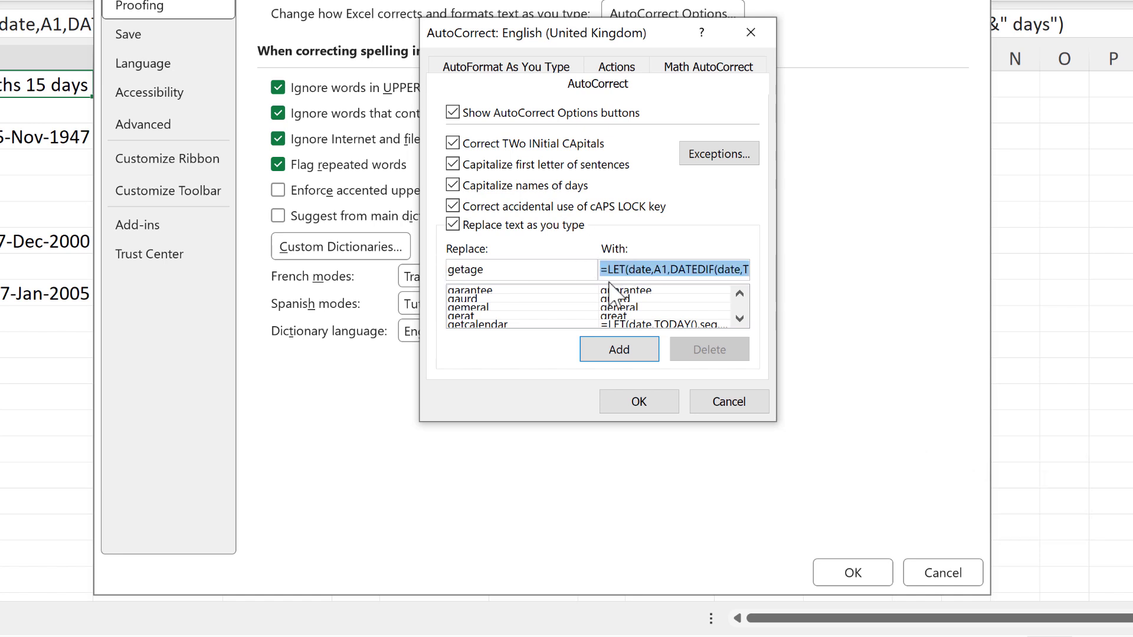
{"action": "left_click", "coordinate": [604, 351]}
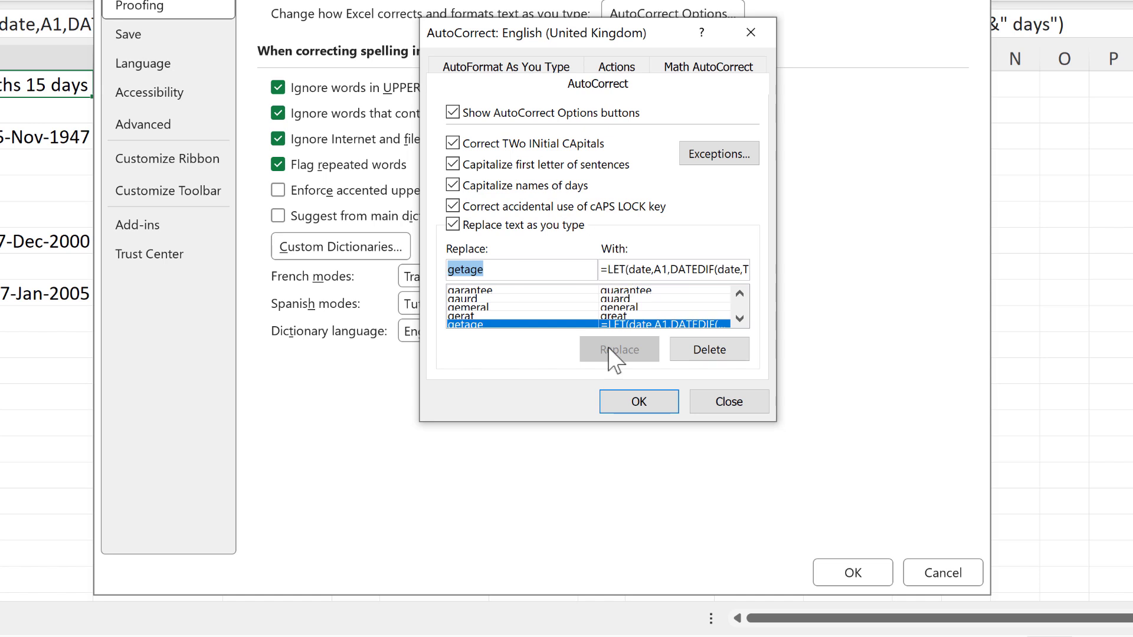
{"action": "left_click", "coordinate": [611, 403]}
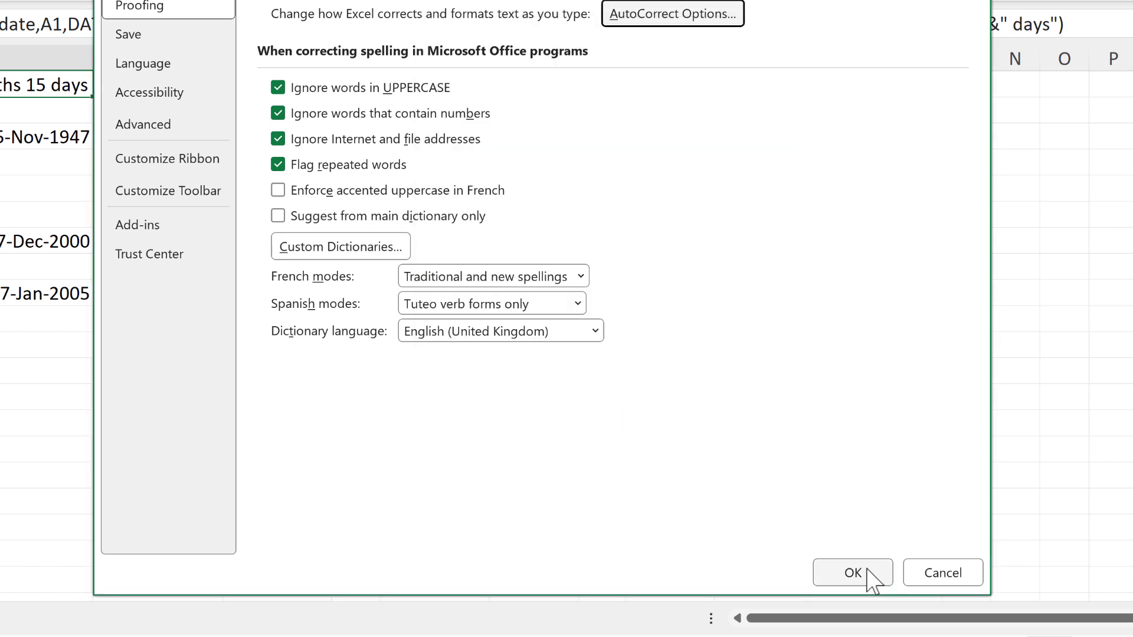
{"action": "left_click", "coordinate": [867, 571]}
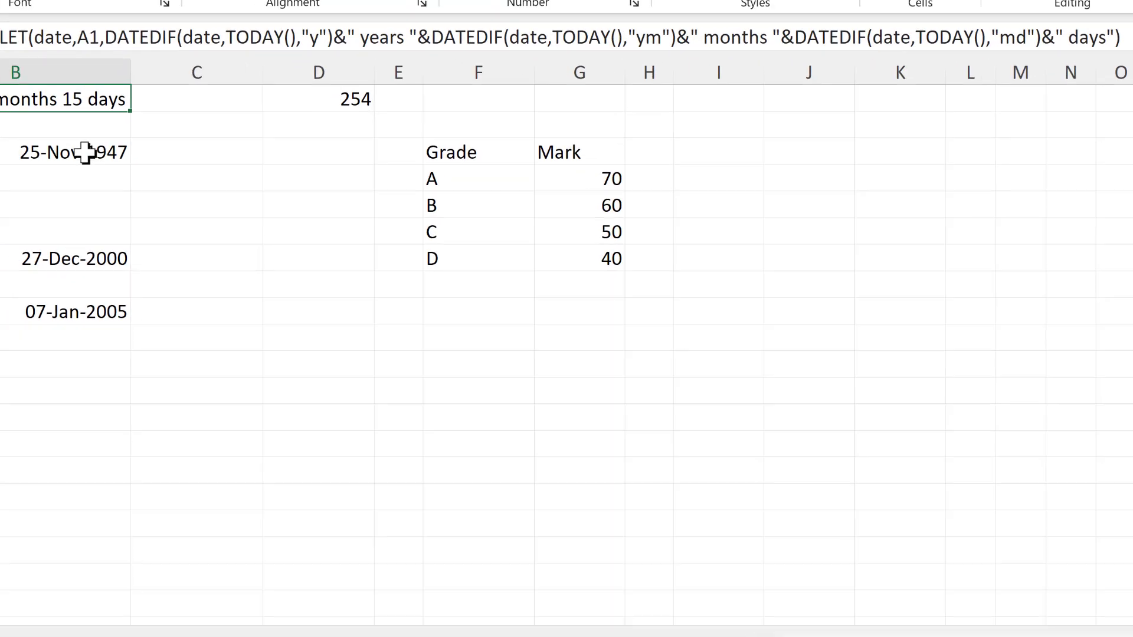
Enter the getage shortcut in cell C3 so it expands into the age formula
{"action": "left_click", "coordinate": [423, 266]}
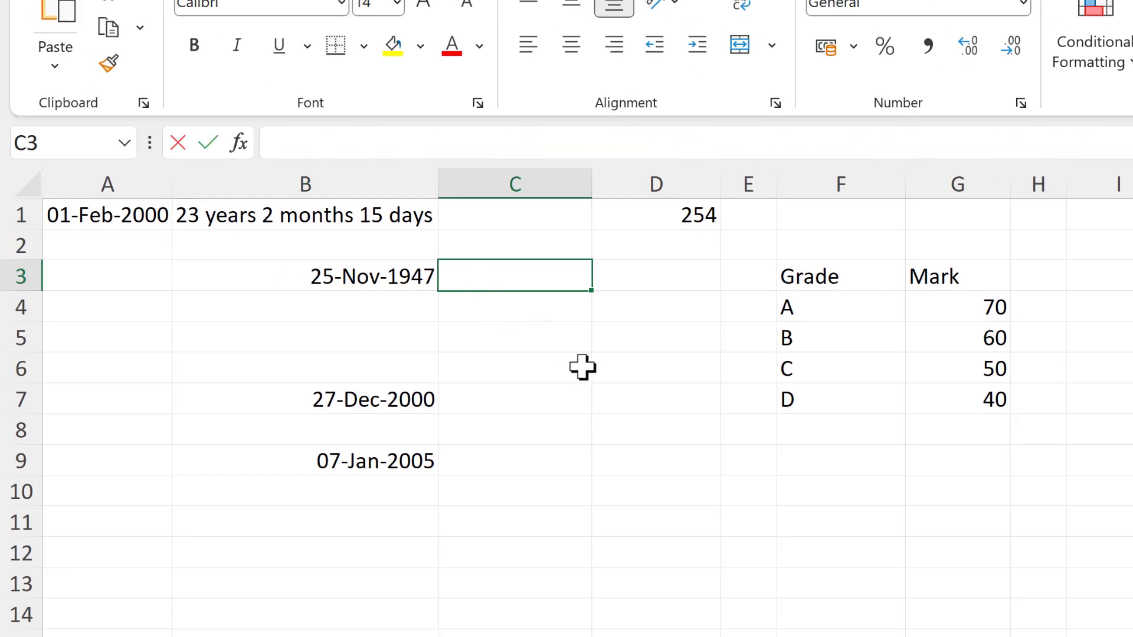
{"action": "type", "text": "getage"}
{"action": "key", "text": "Return"}
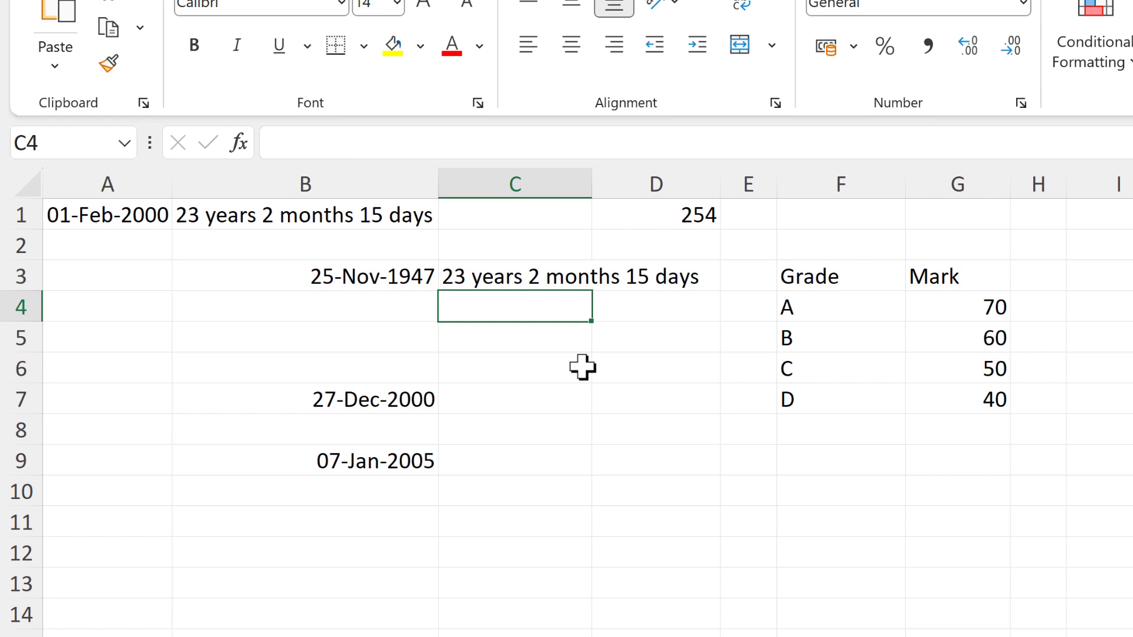
Change the date reference in C3's LET formula to B3
{"action": "left_click", "coordinate": [539, 280]}
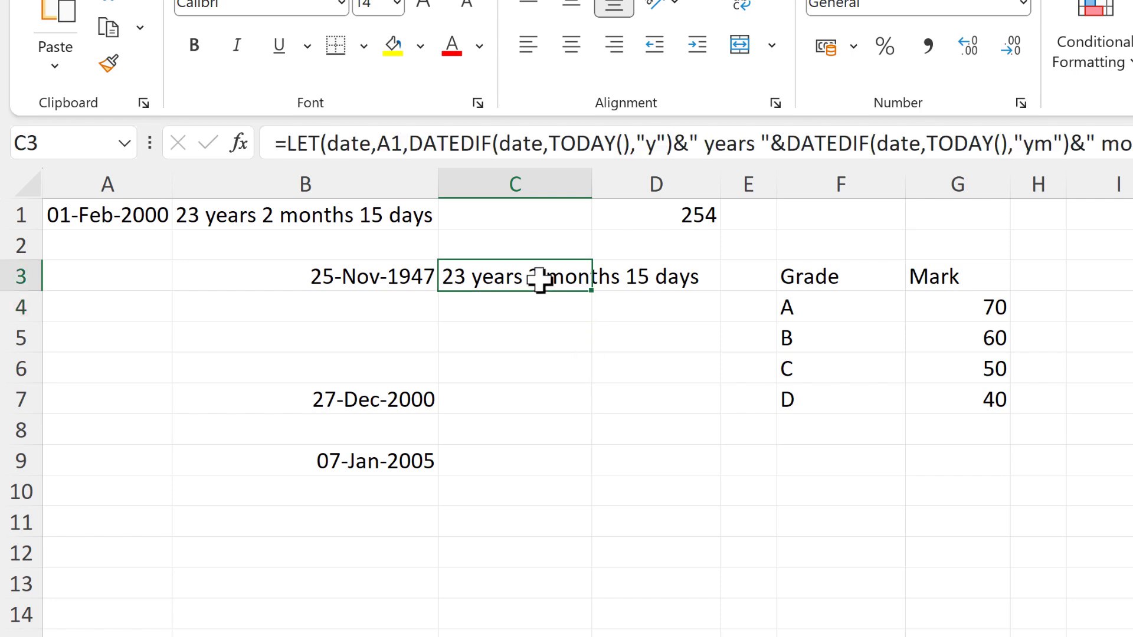
{"action": "left_click", "coordinate": [435, 144]}
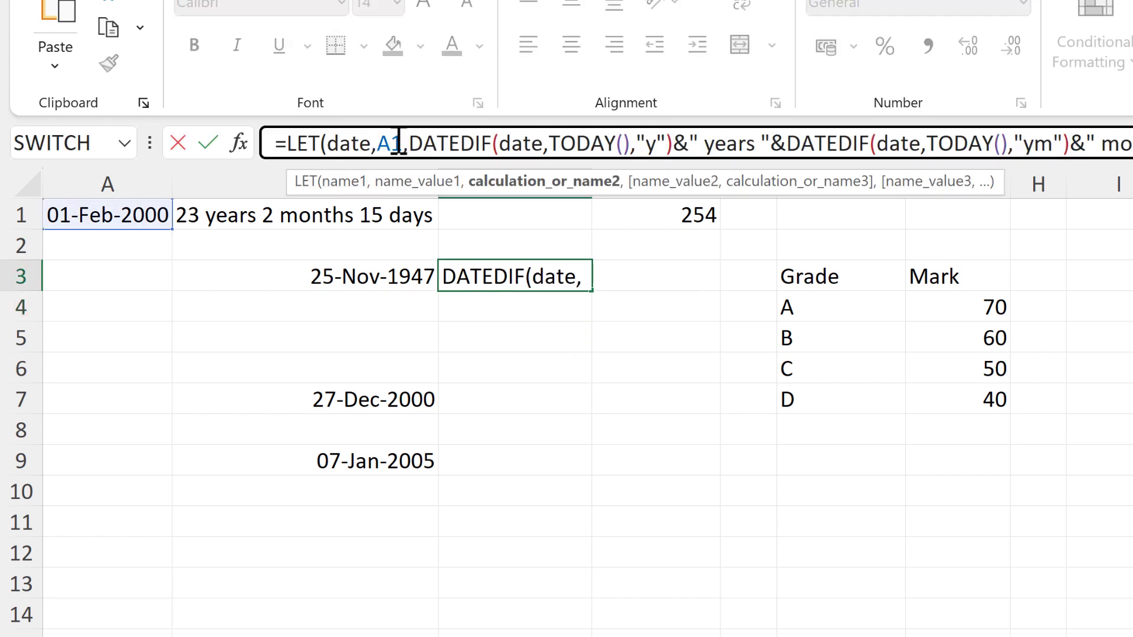
{"action": "left_click_drag", "start_coordinate": [403, 144], "coordinate": [376, 144]}
{"action": "mouse_move", "coordinate": [387, 147]}
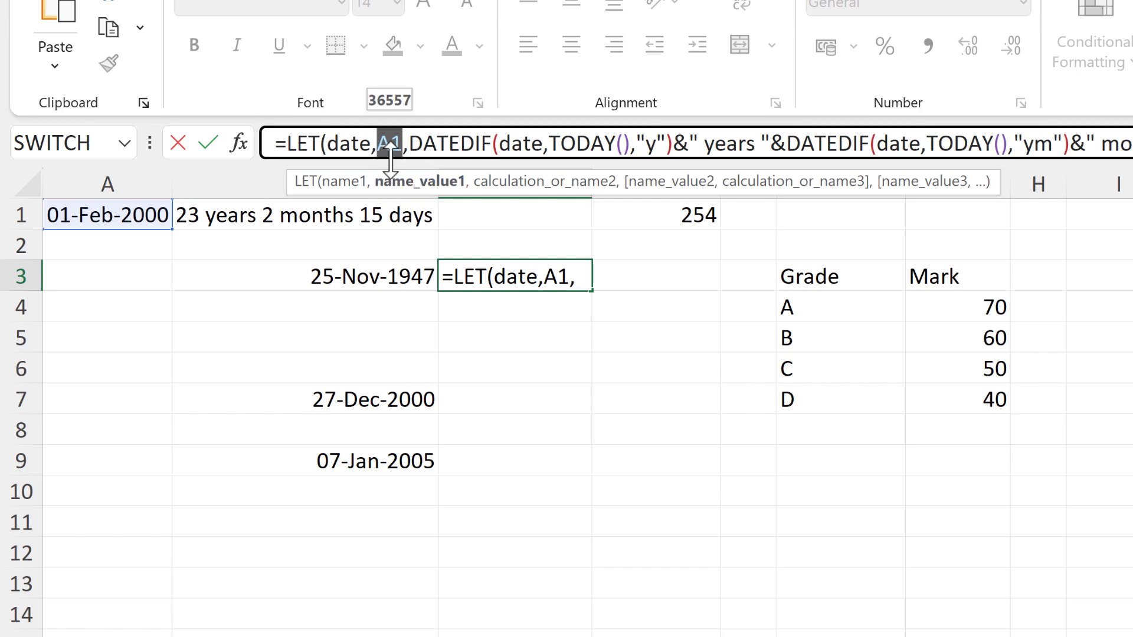
{"action": "left_click", "coordinate": [380, 277]}
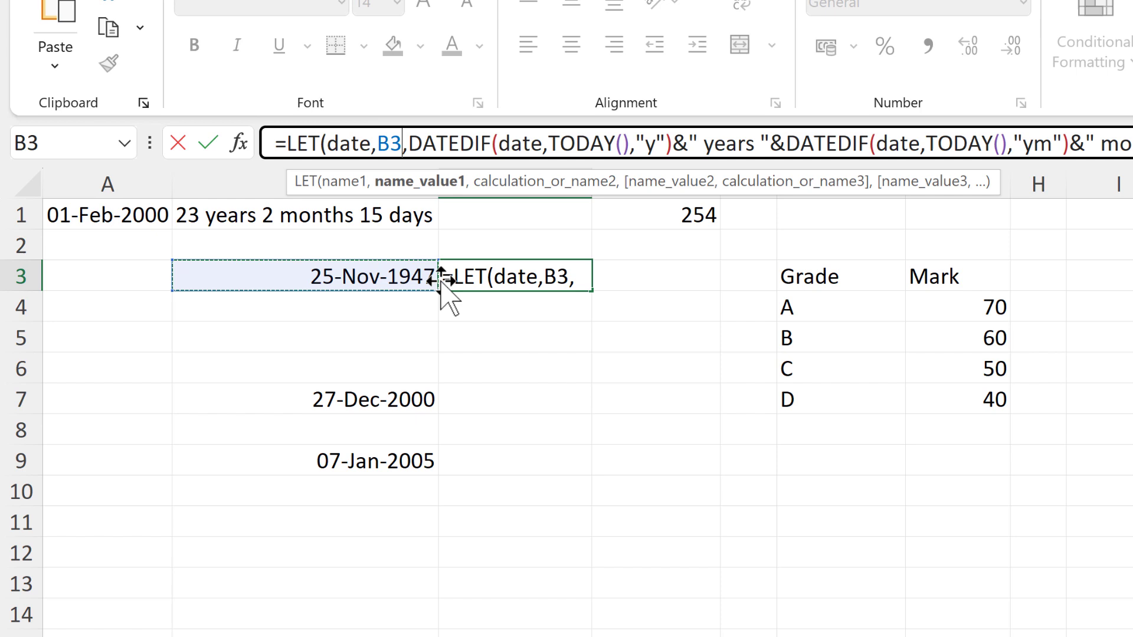
{"action": "key", "text": "Return"}
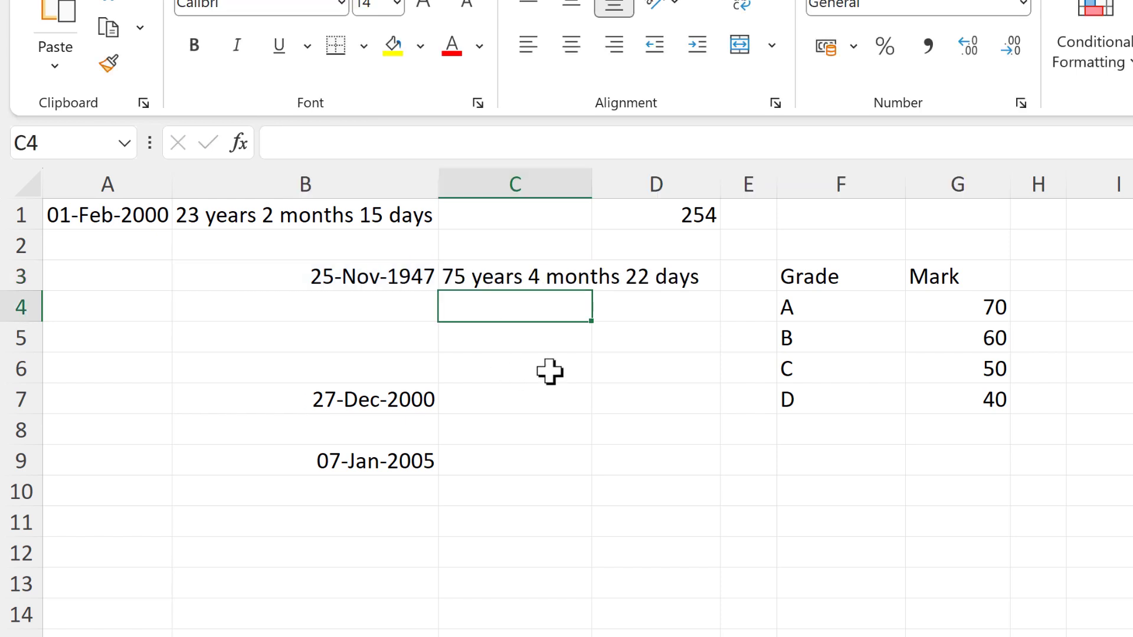
{"action": "left_click", "coordinate": [525, 276]}
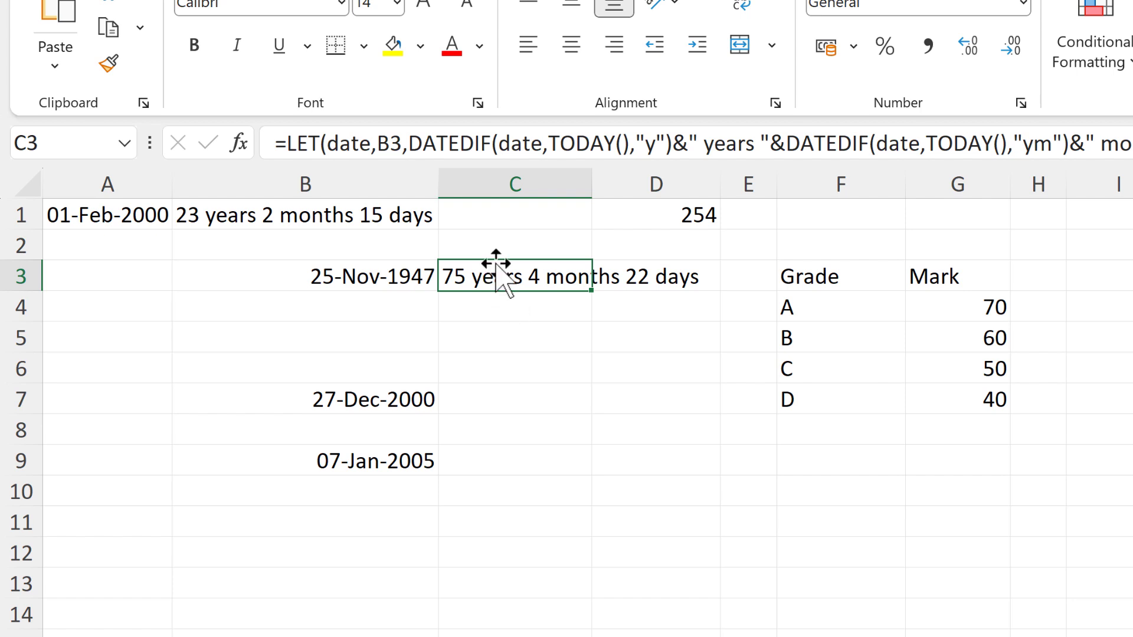
{"action": "left_click", "coordinate": [514, 318]}
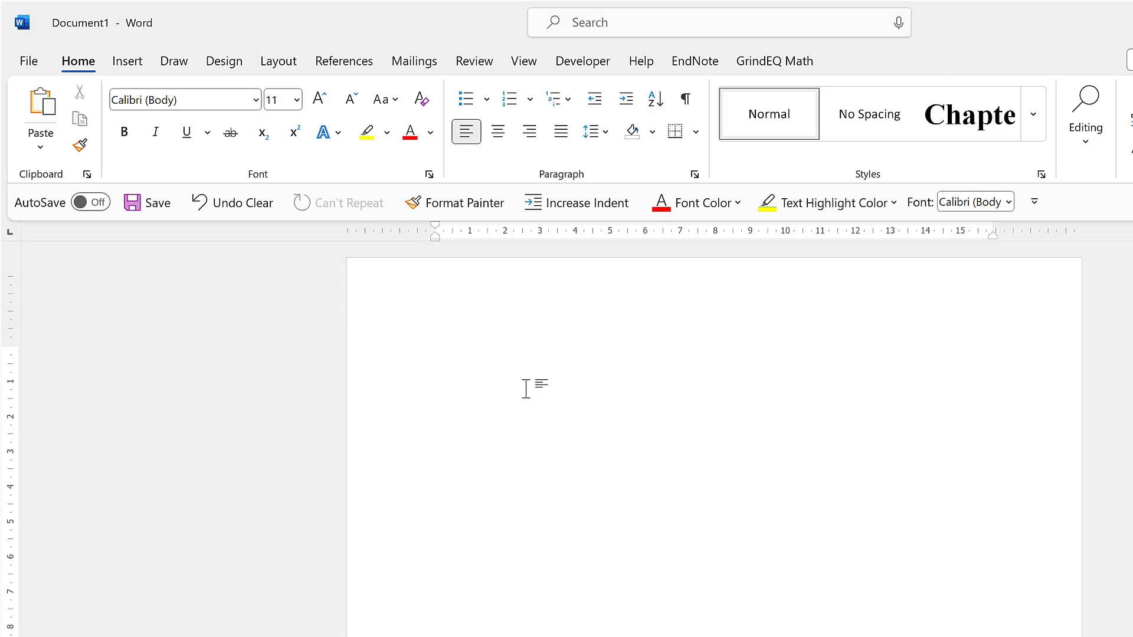
Switch to the blank Word document, expand the getage shortcut there, and undo the expansion
{"action": "key", "text": "Return"}
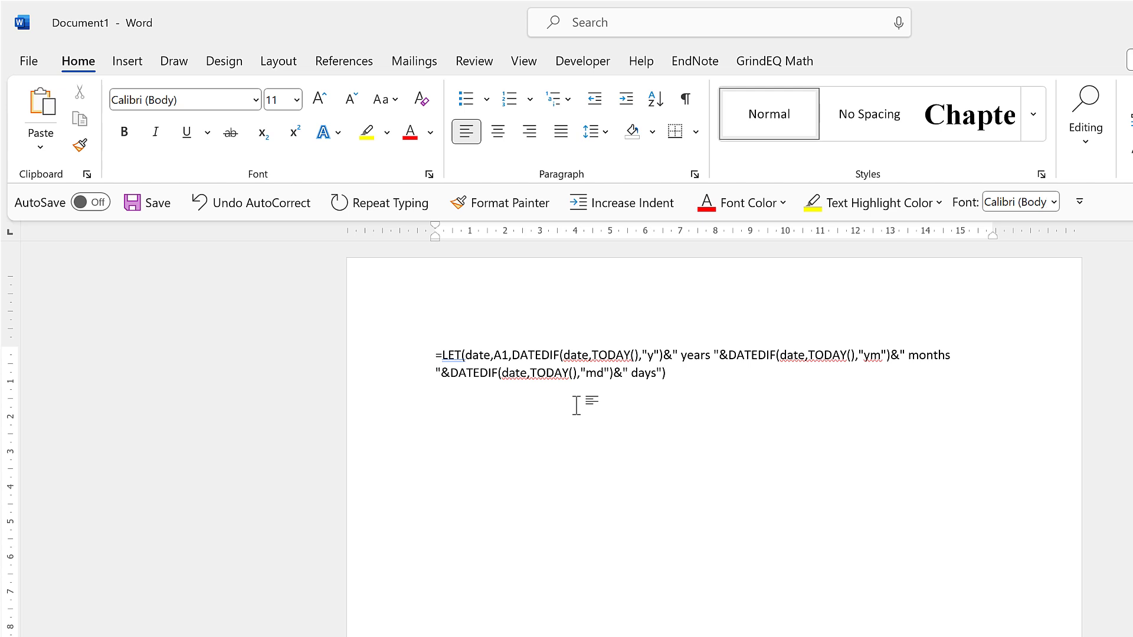
{"action": "key", "text": "ctrl+z"}
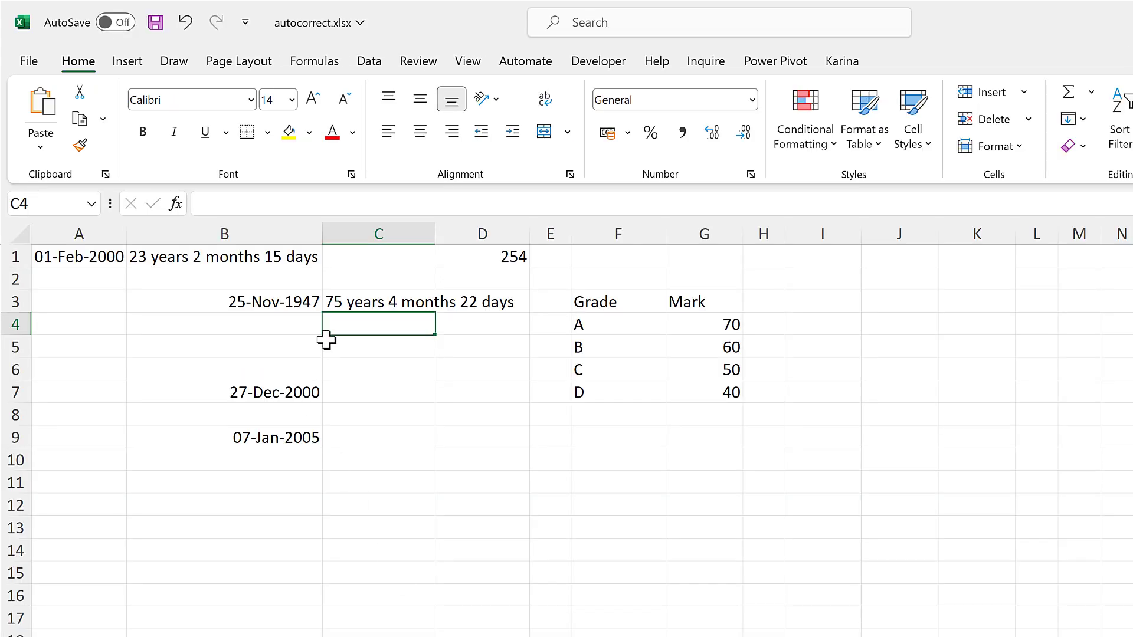
In the Excel workbook, convert C3's formula to plain text by inserting a space before its equals sign
{"action": "left_click", "coordinate": [339, 301]}
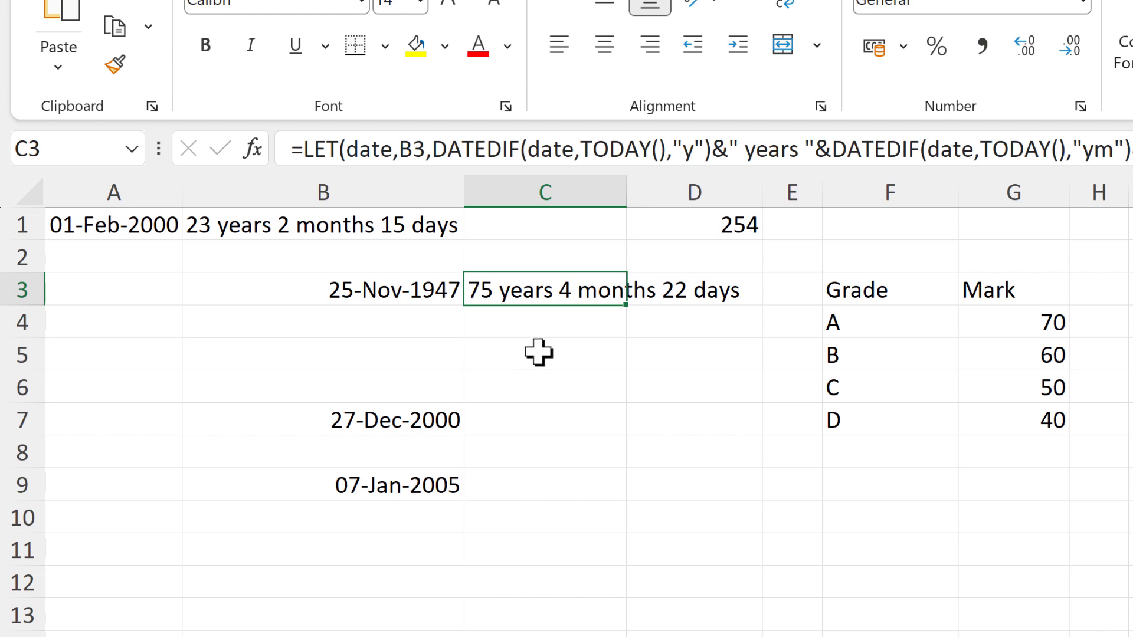
{"action": "left_click", "coordinate": [673, 217]}
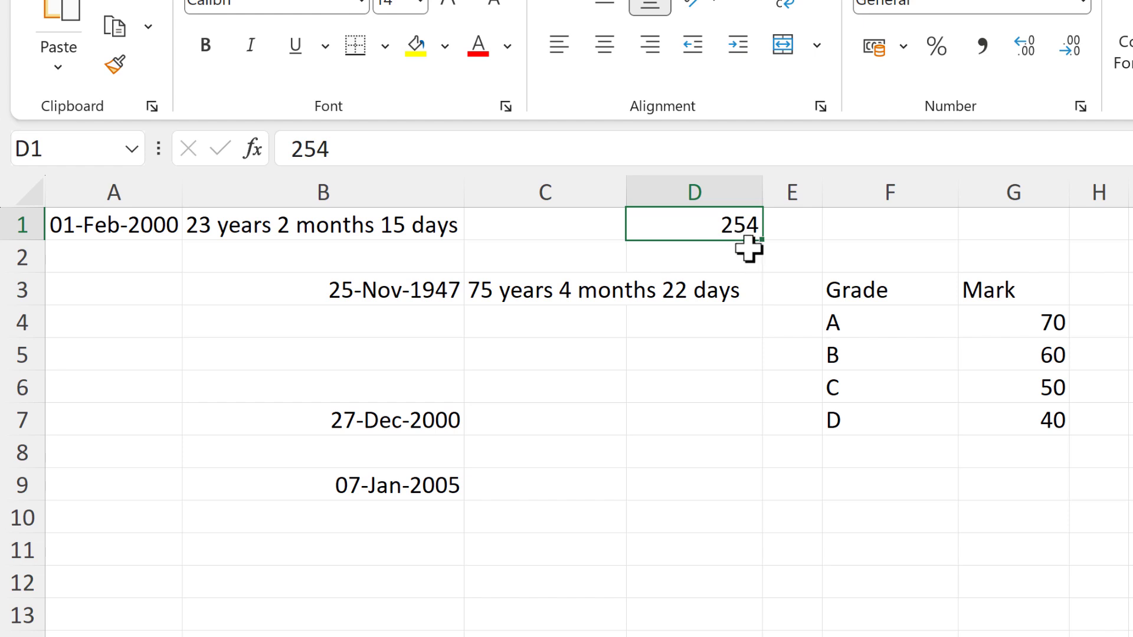
{"action": "left_click", "coordinate": [531, 291]}
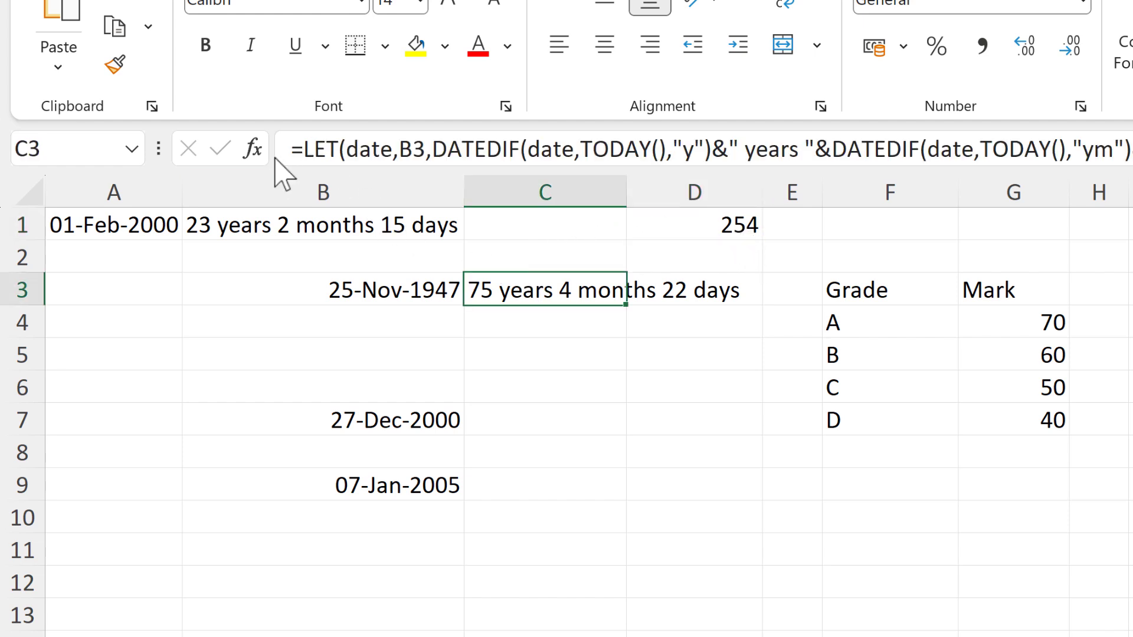
{"action": "left_click", "coordinate": [295, 156]}
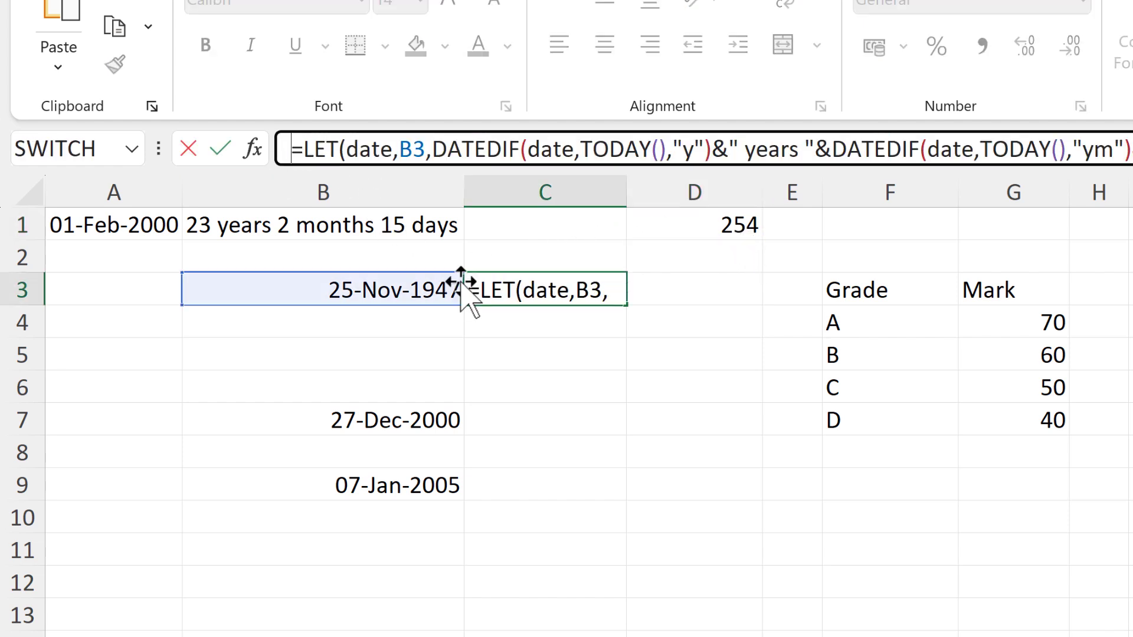
{"action": "key", "text": "Return"}
Count the characters of the formula text by entering =LEN(C3) in cell C1
{"action": "left_click", "coordinate": [507, 232]}
{"action": "type", "text": "="}
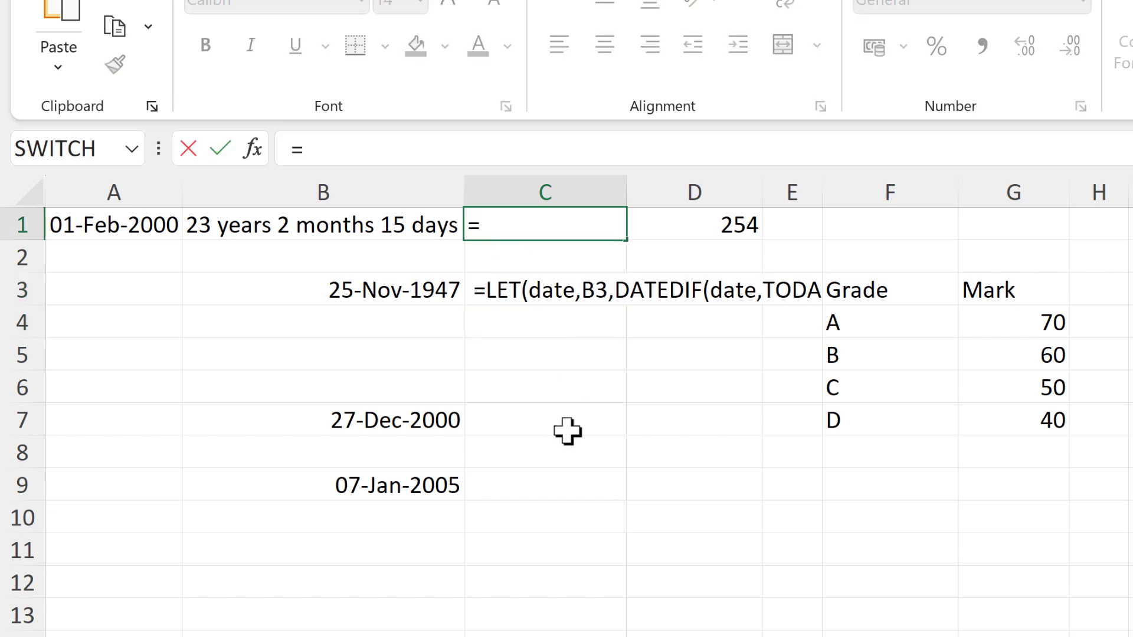
{"action": "type", "text": "len"}
{"action": "key", "text": "Tab"}
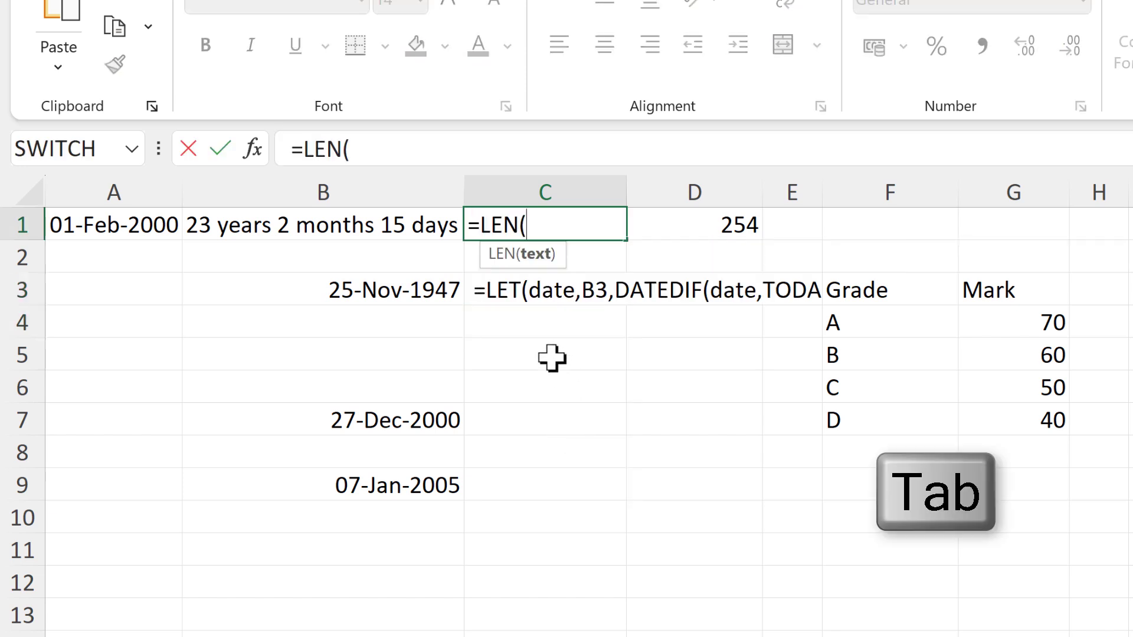
{"action": "left_click", "coordinate": [514, 285]}
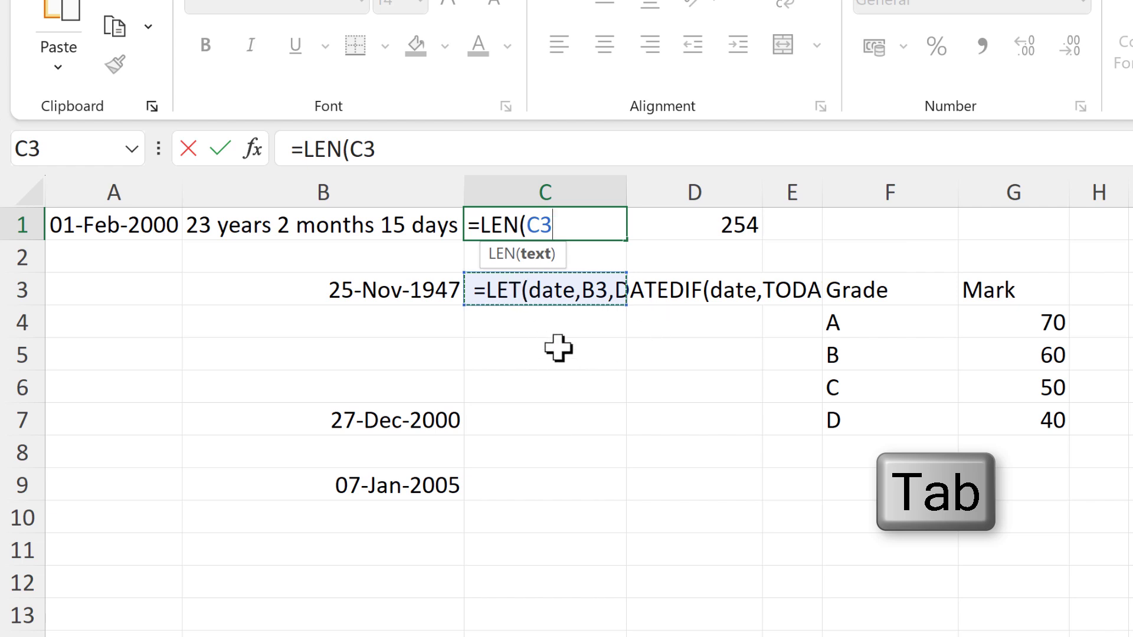
{"action": "key", "text": "Return"}
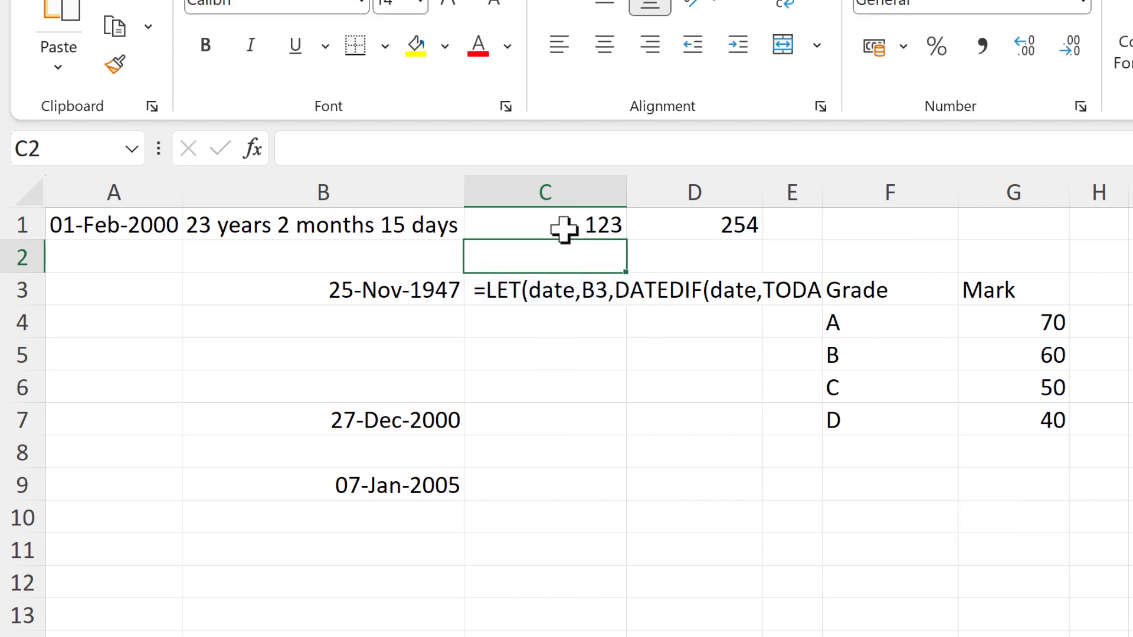
{"action": "left_click", "coordinate": [563, 230]}
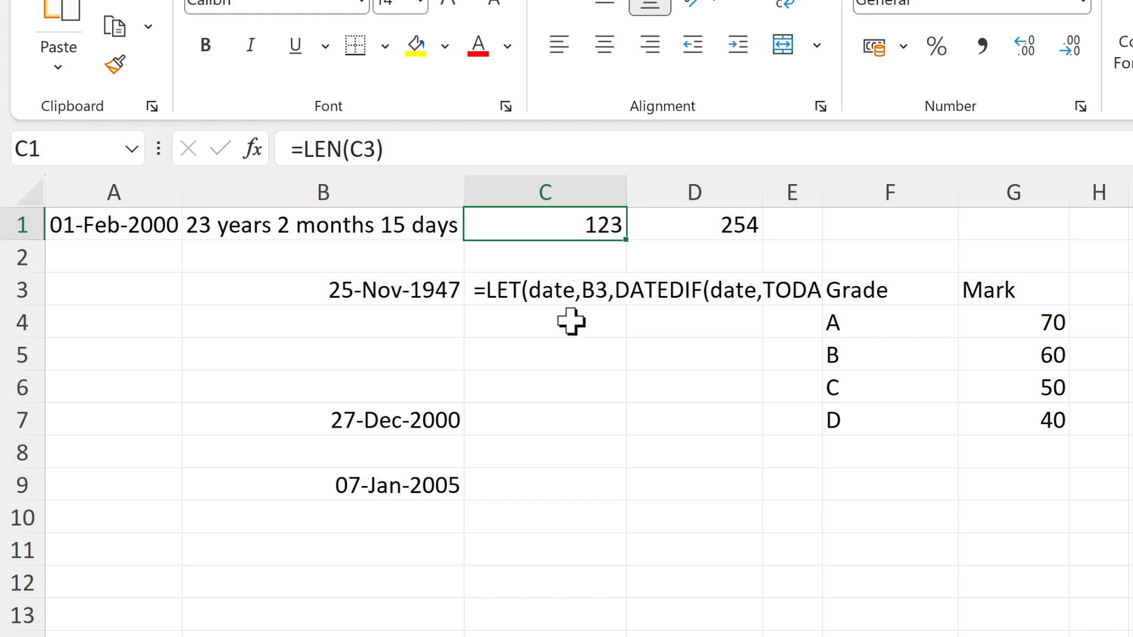
Clear the character count in C1 and remove the space before C3's equals sign to restore its LET formula
{"action": "left_click", "coordinate": [493, 285]}
{"action": "left_click", "coordinate": [285, 147]}
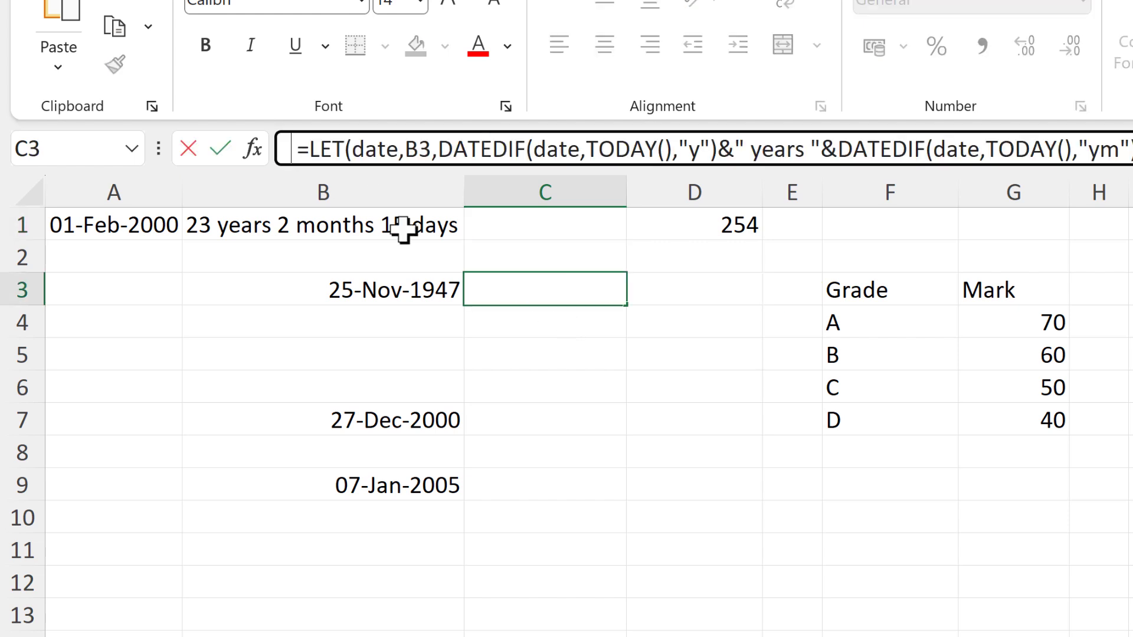
{"action": "key", "text": "Return"}
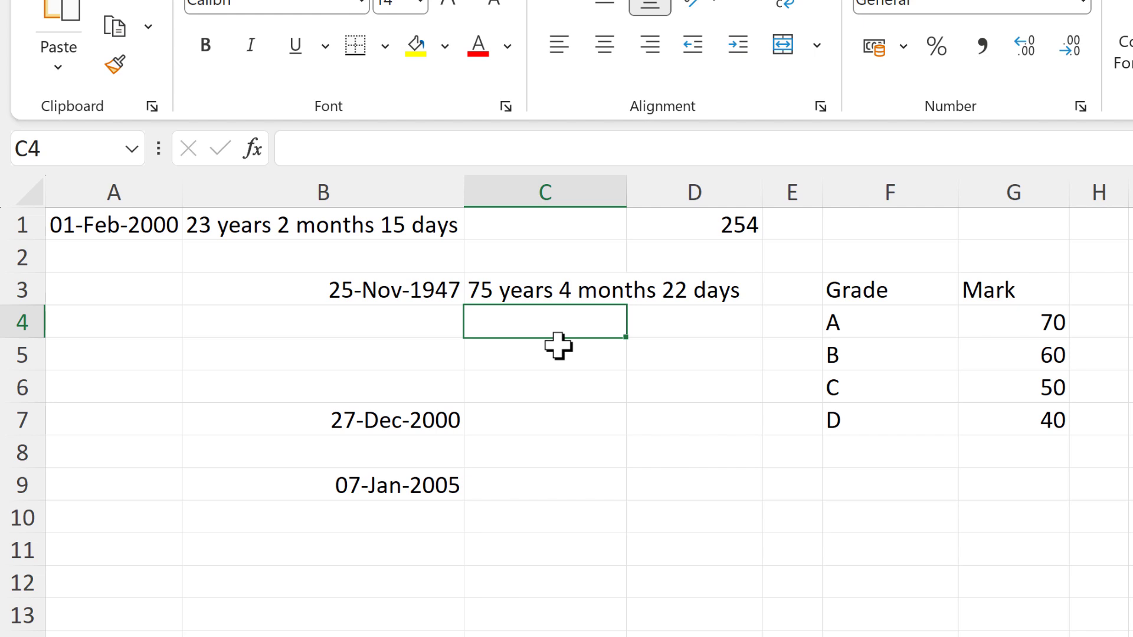
Enter =ROW() in cell C5 and select the cell to check its formula
{"action": "left_click", "coordinate": [526, 358]}
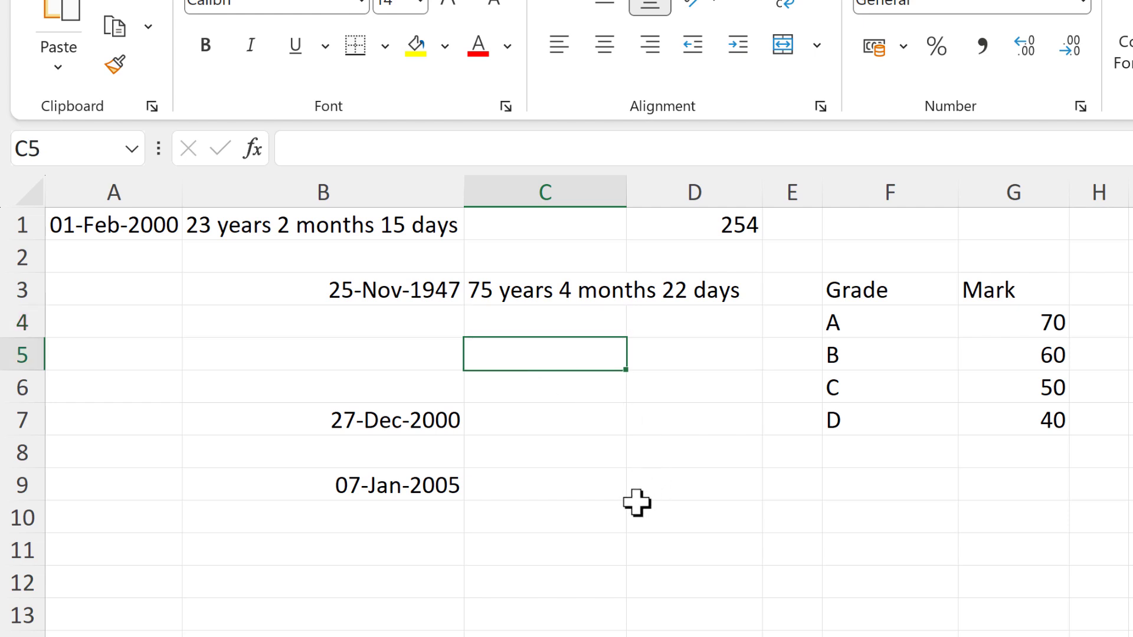
{"action": "type", "text": "="}
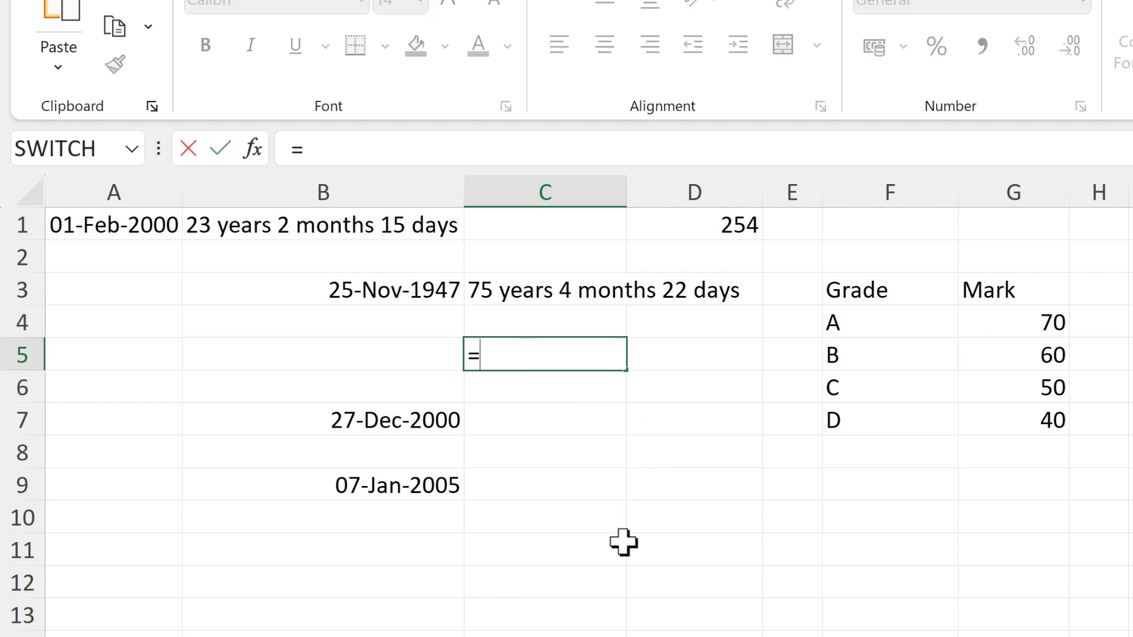
{"action": "type", "text": "row()"}
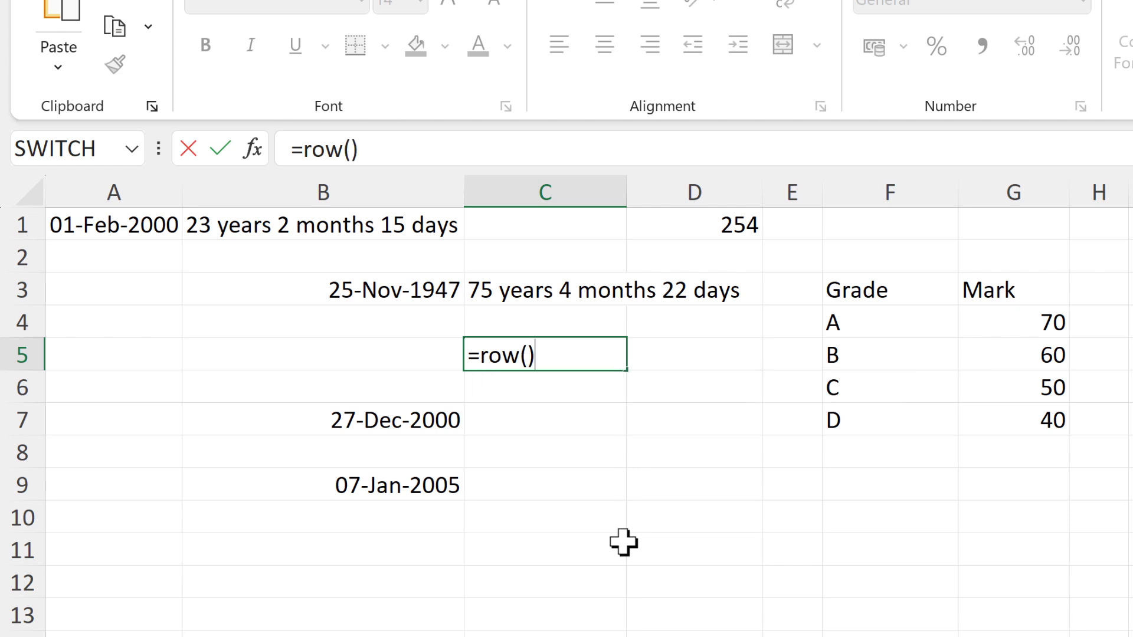
{"action": "key", "text": "Return"}
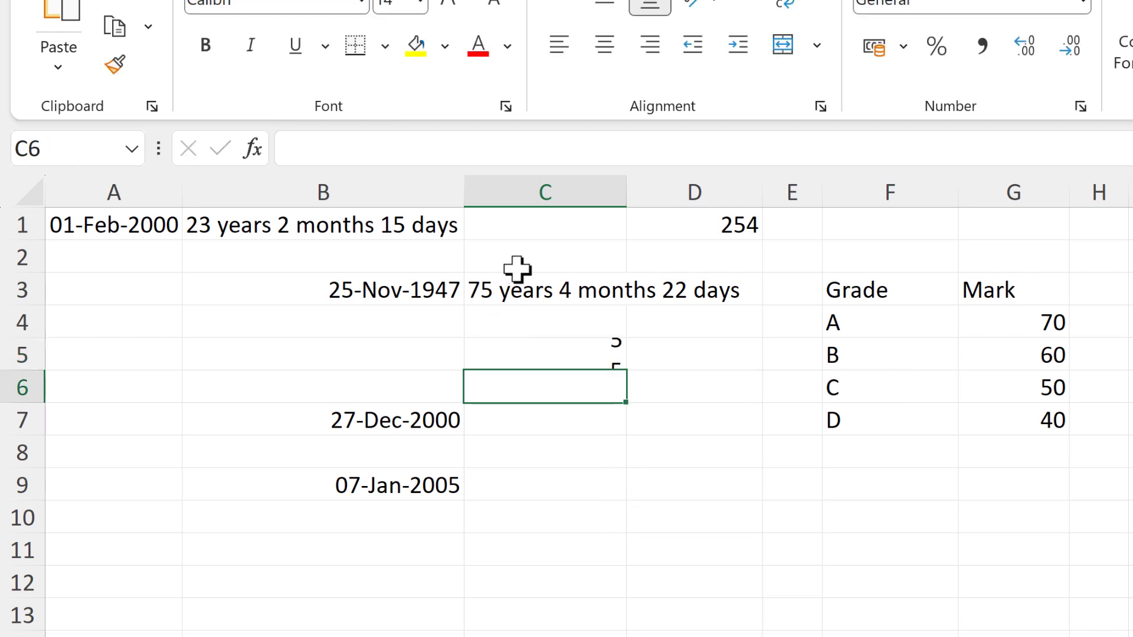
{"action": "left_click", "coordinate": [517, 351]}
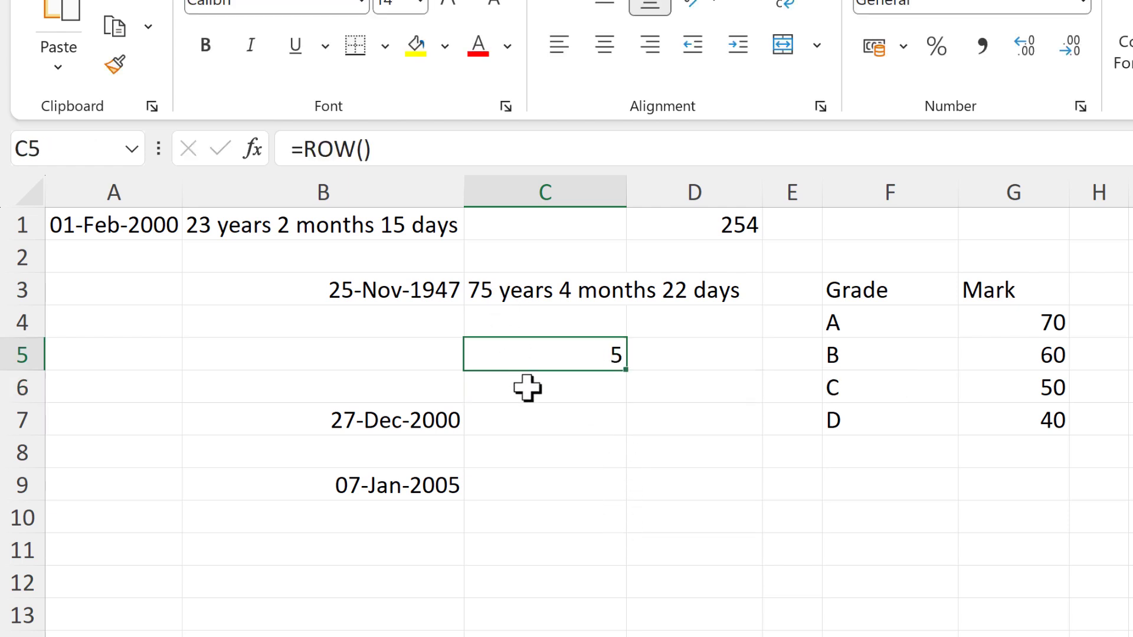
Enter =COLUMN() in cell C6, directly below the ROW formula
{"action": "left_click", "coordinate": [527, 388]}
{"action": "type", "text": "=col"}
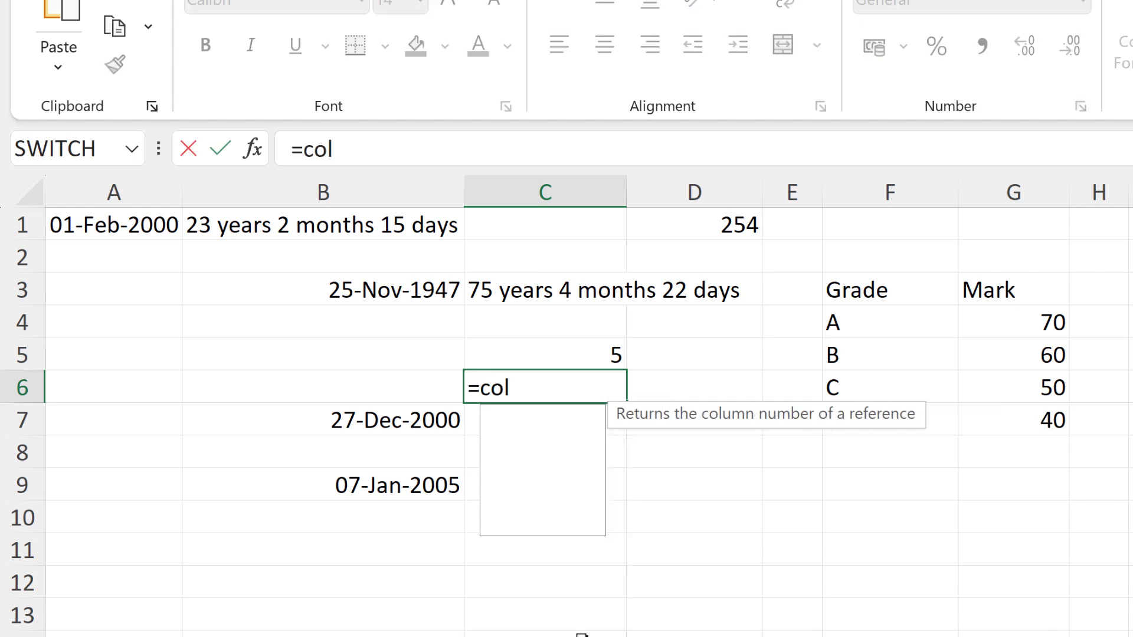
{"action": "type", "text": "umn()"}
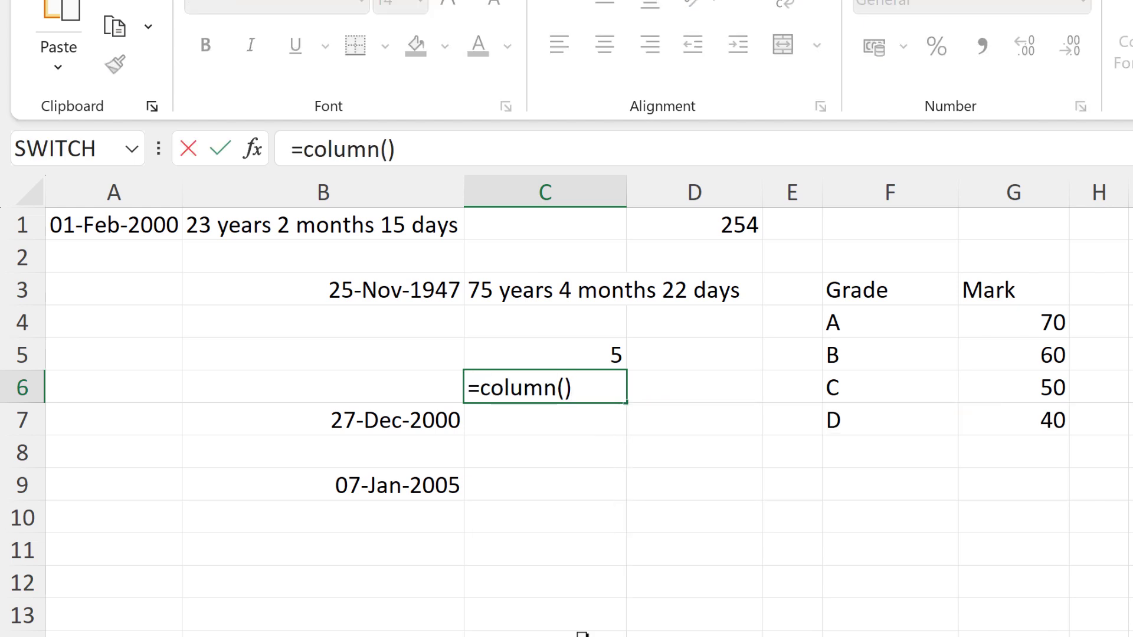
{"action": "key", "text": "Return"}
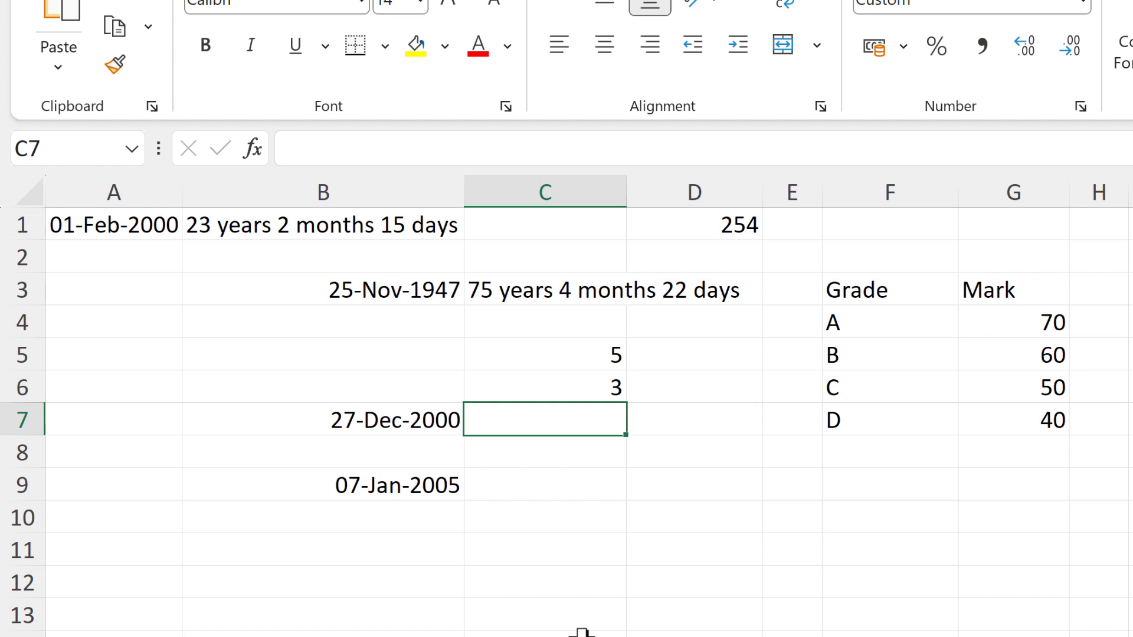
Build the cell's own address in C7 with =ADDRESS(ROW(),COLUMN())
{"action": "type", "text": "=addr"}
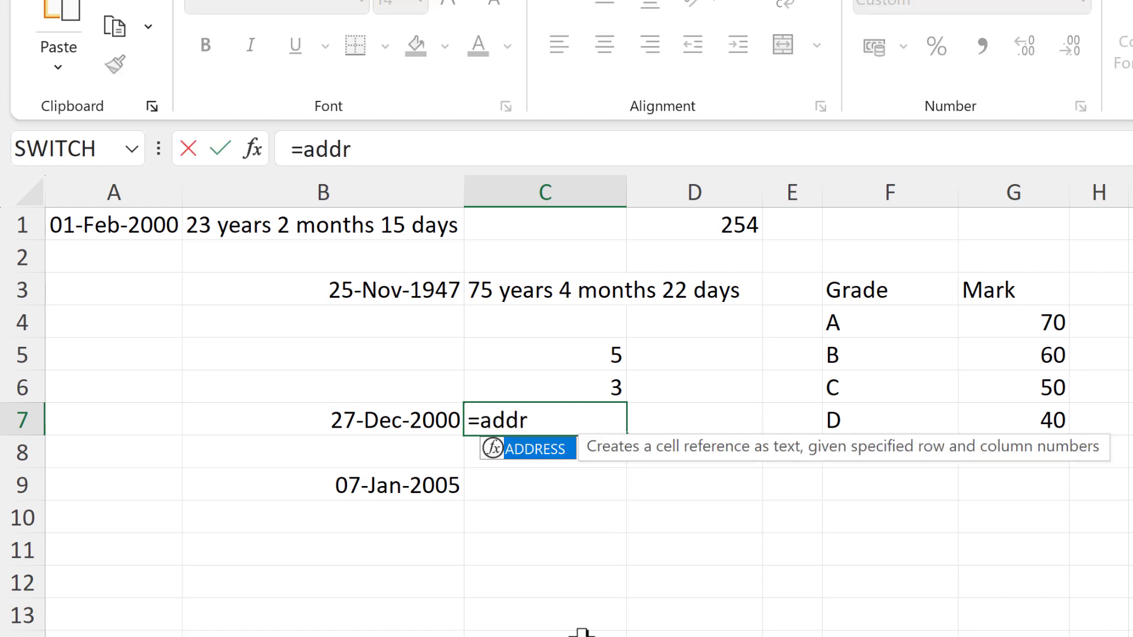
{"action": "key", "text": "Tab"}
{"action": "type", "text": "ro"}
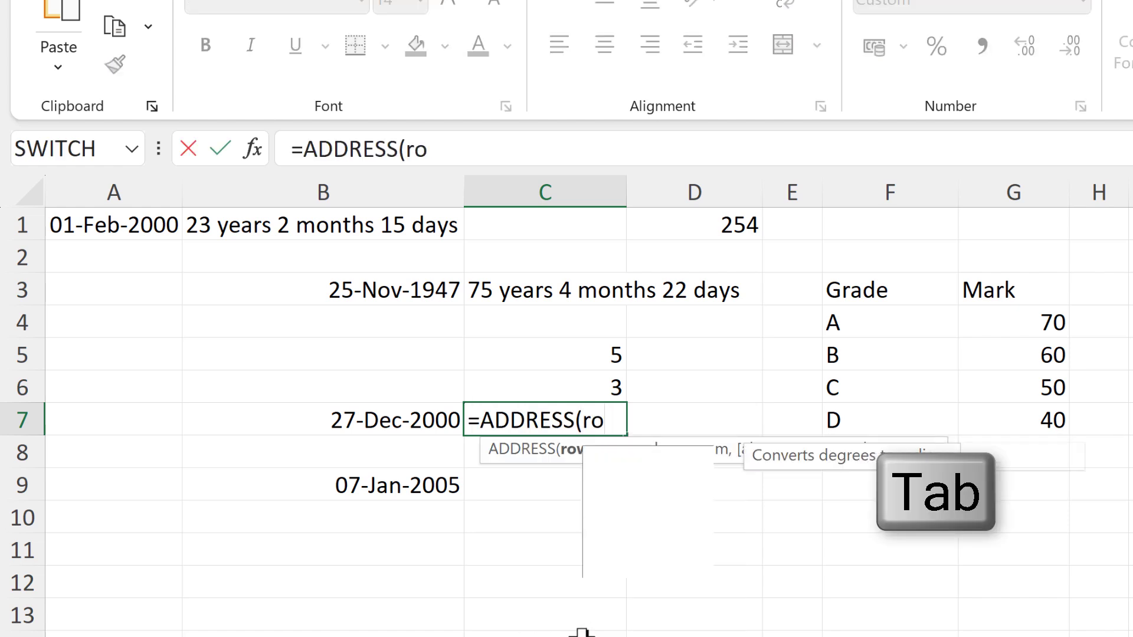
{"action": "type", "text": "w(),column()"}
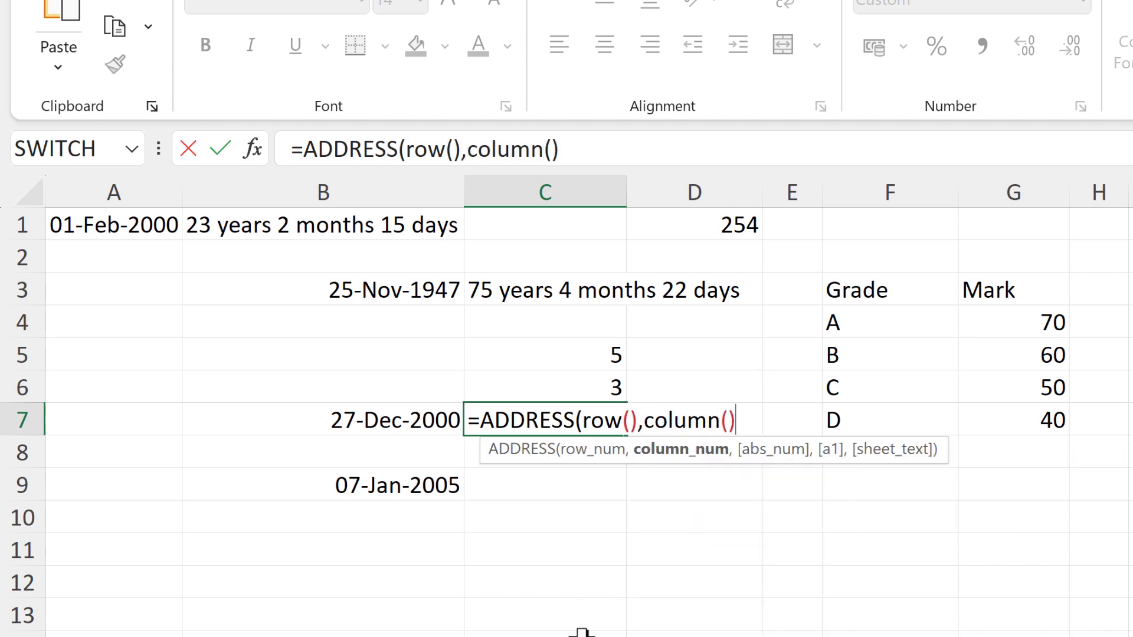
{"action": "key", "text": "Return"}
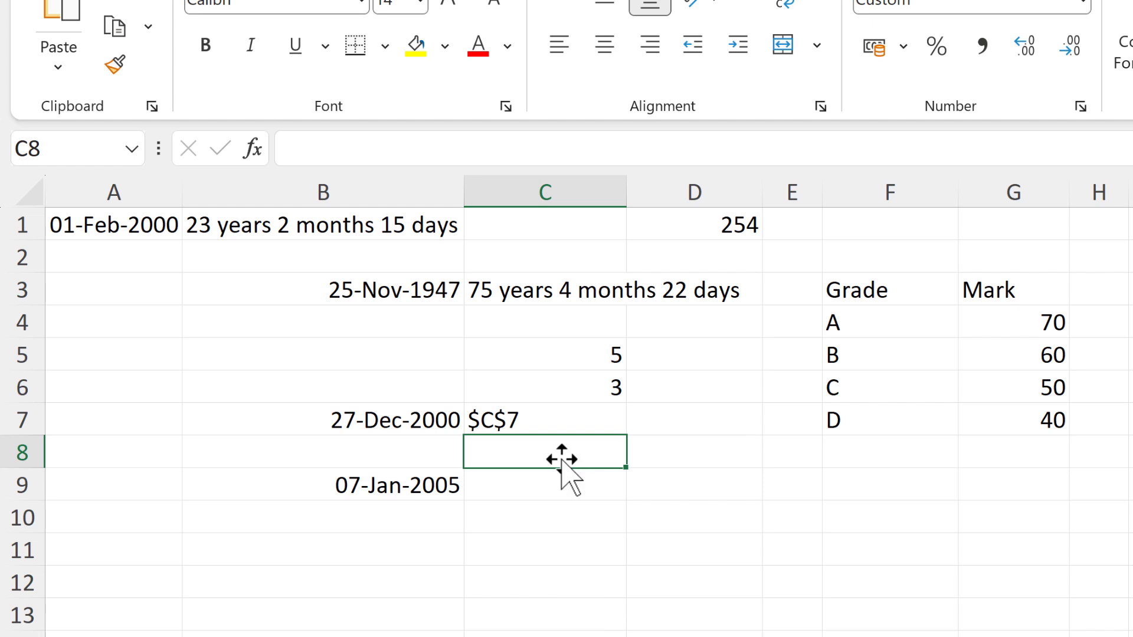
{"action": "left_click", "coordinate": [547, 422]}
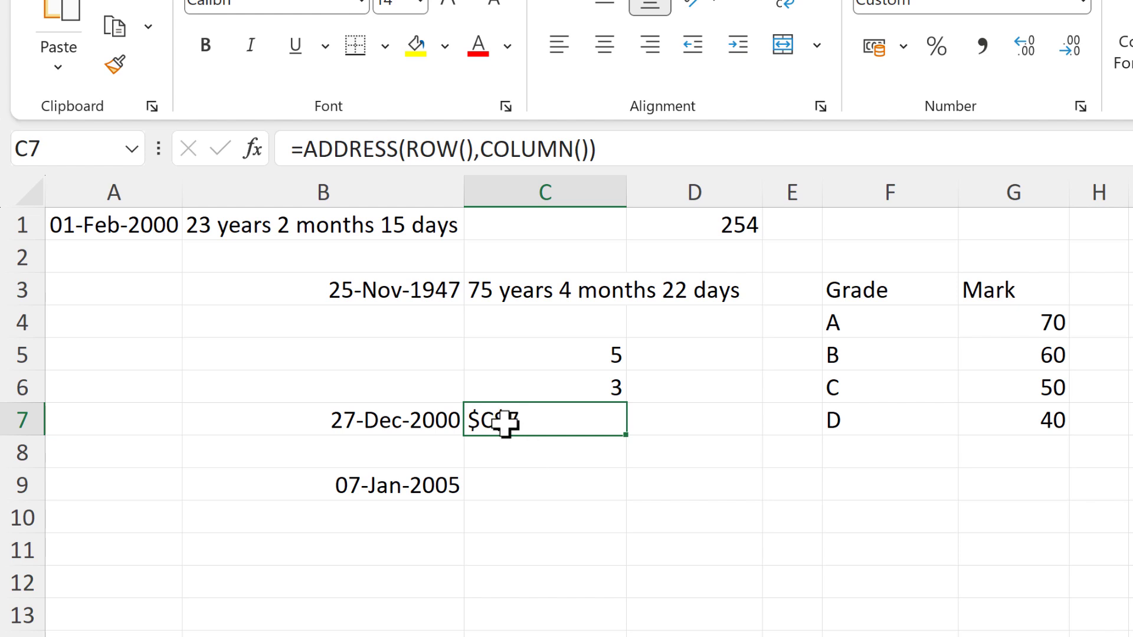
Make C7's ADDRESS formula refer one column to the left by changing it to =ADDRESS(ROW(),COLUMN()-1)
{"action": "left_click", "coordinate": [394, 426]}
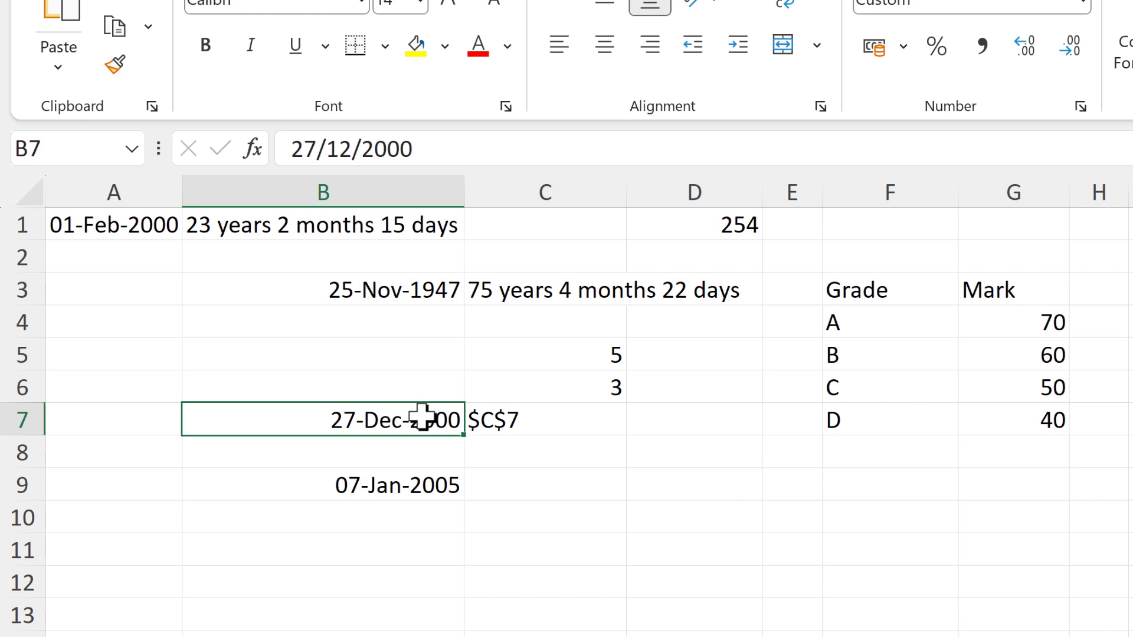
{"action": "left_click", "coordinate": [502, 427]}
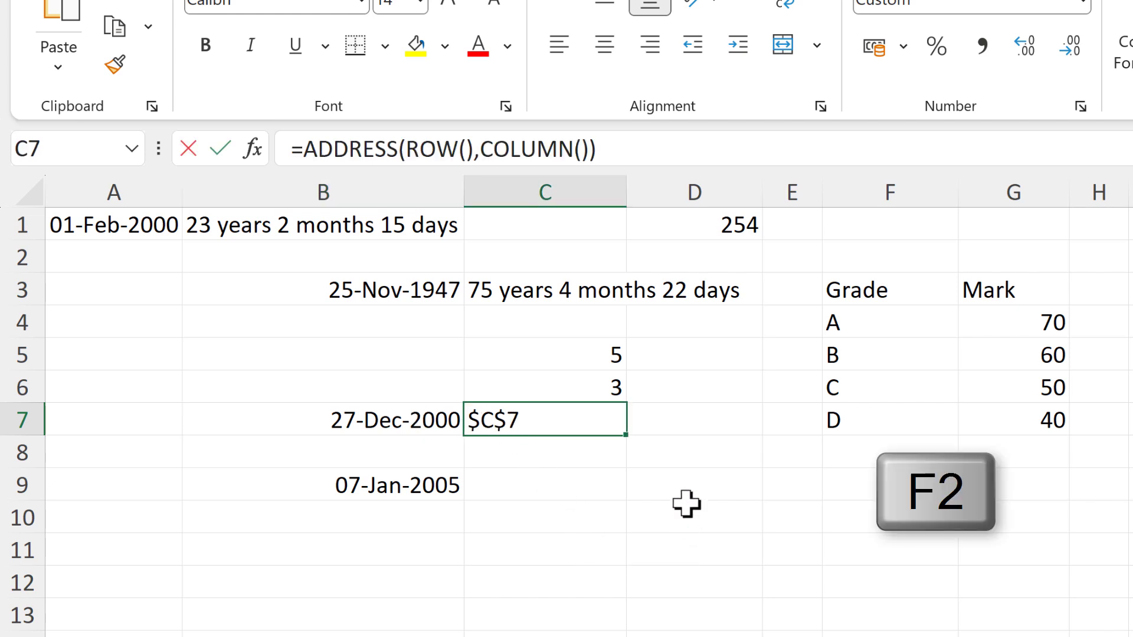
{"action": "key", "text": "F2"}
{"action": "key", "text": "Left"}
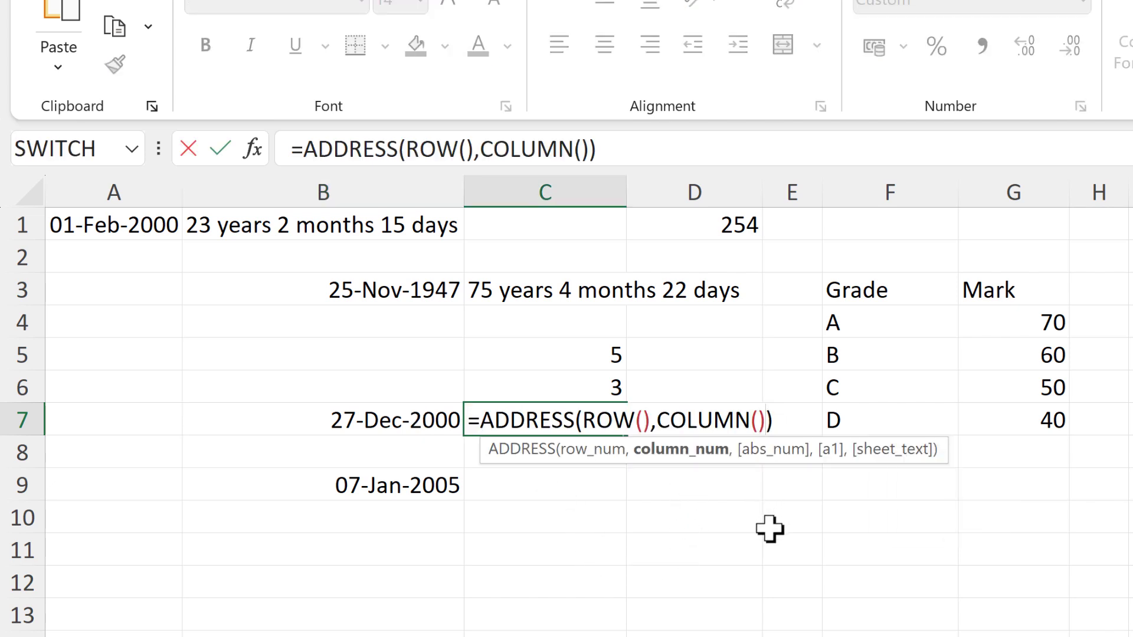
{"action": "type", "text": "-1"}
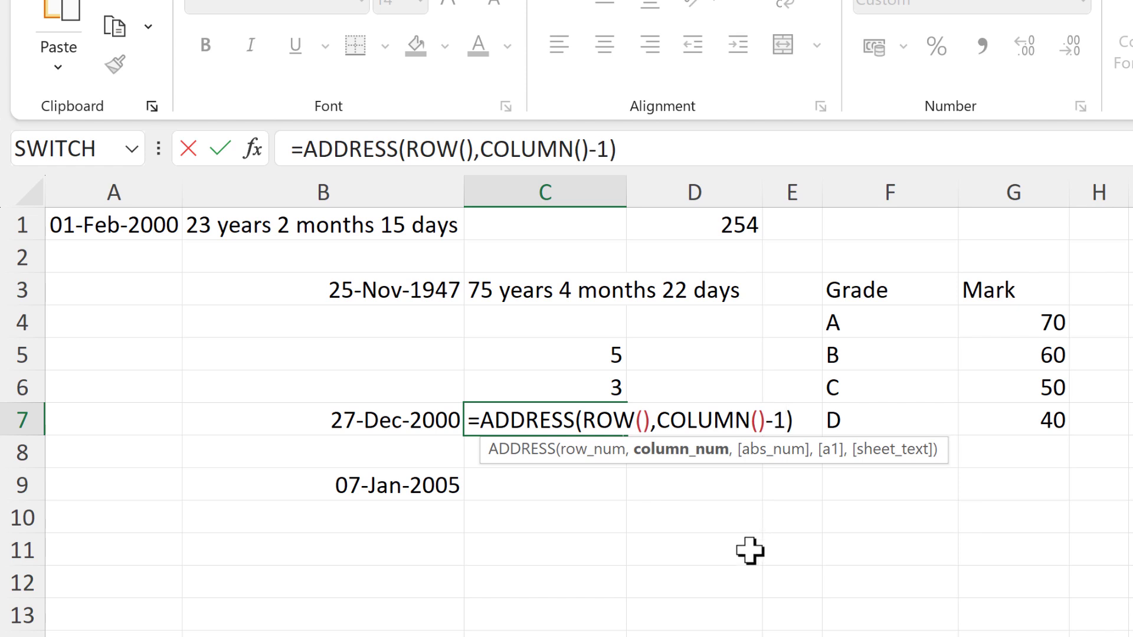
{"action": "key", "text": "Return"}
{"action": "left_click", "coordinate": [579, 422]}
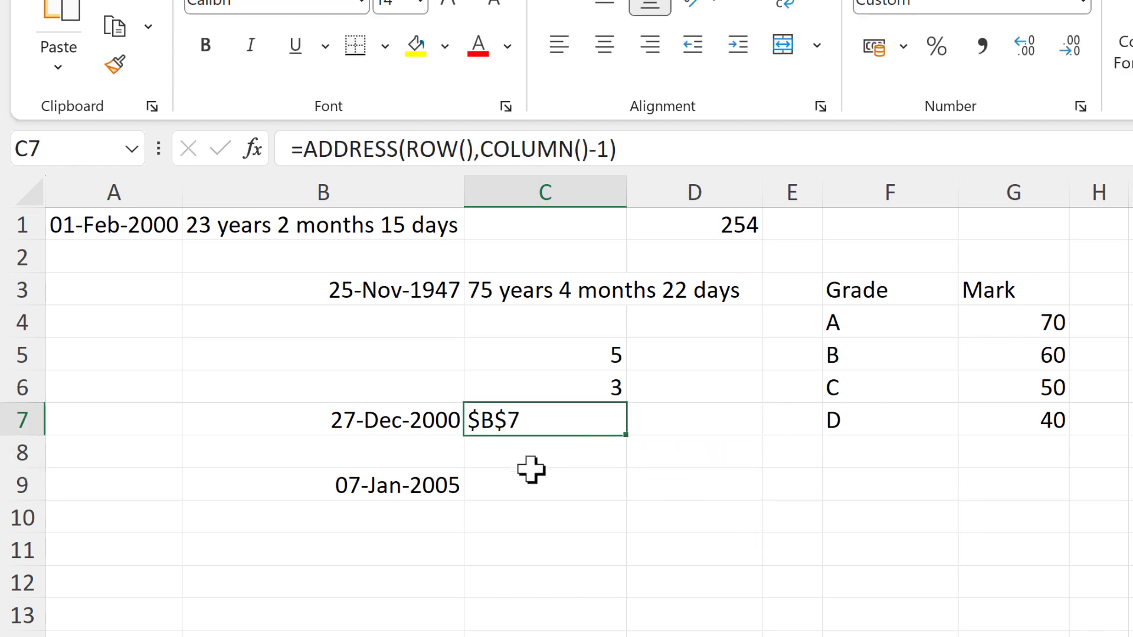
Wrap C7's ADDRESS formula in INDIRECT, giving =INDIRECT(ADDRESS(ROW(),COLUMN()-1)), and compare its result with the date in B7
{"action": "left_click", "coordinate": [405, 429]}
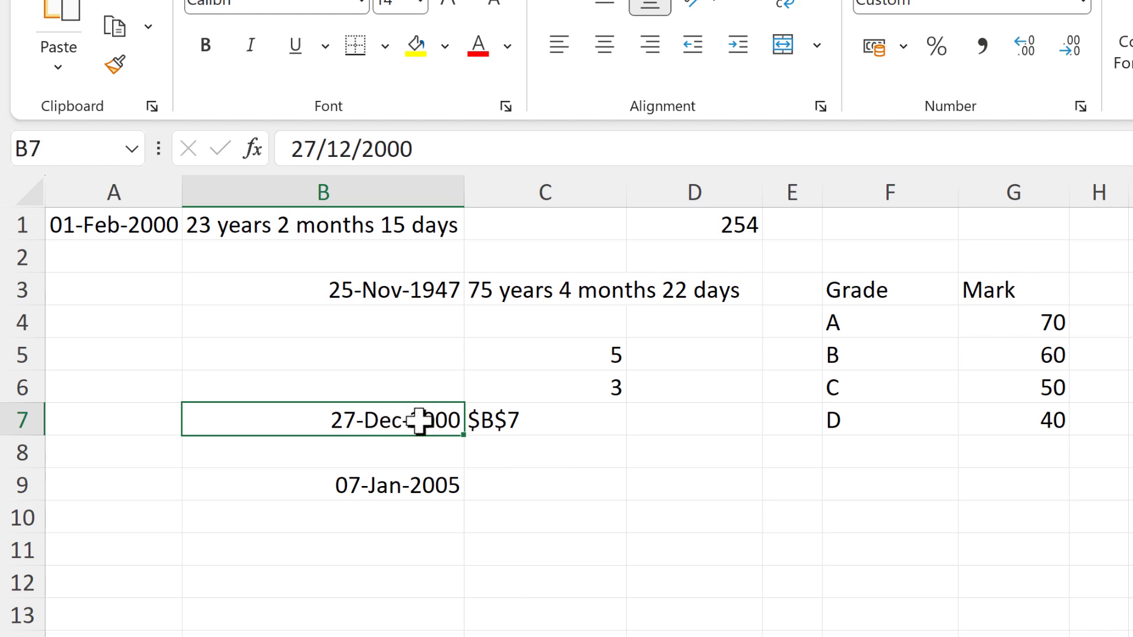
{"action": "left_click", "coordinate": [522, 422]}
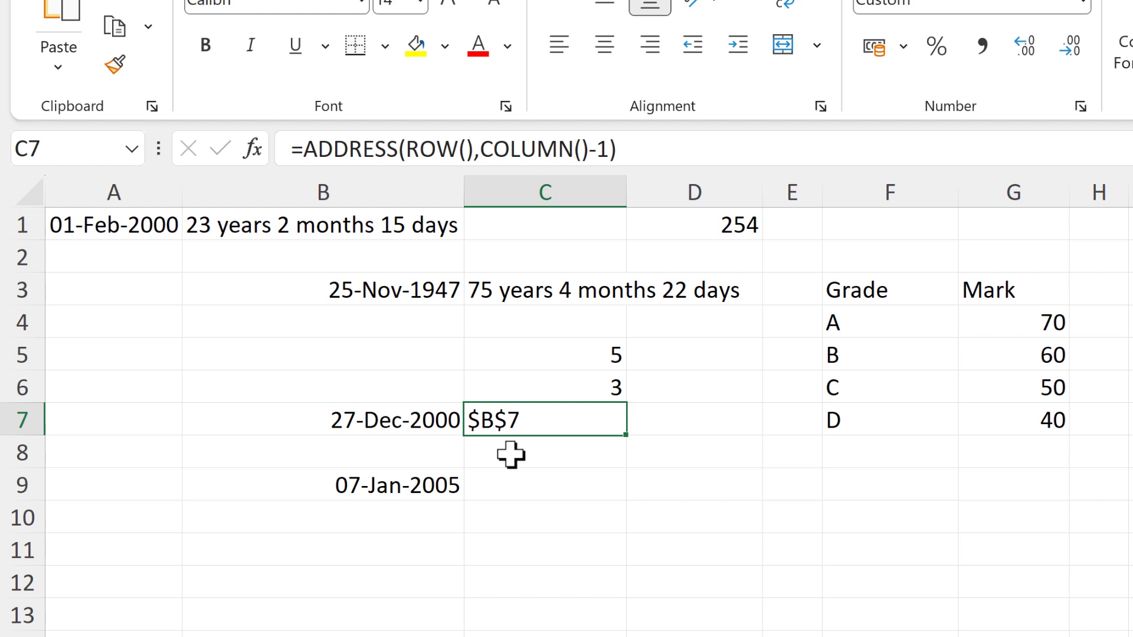
{"action": "left_click", "coordinate": [422, 425]}
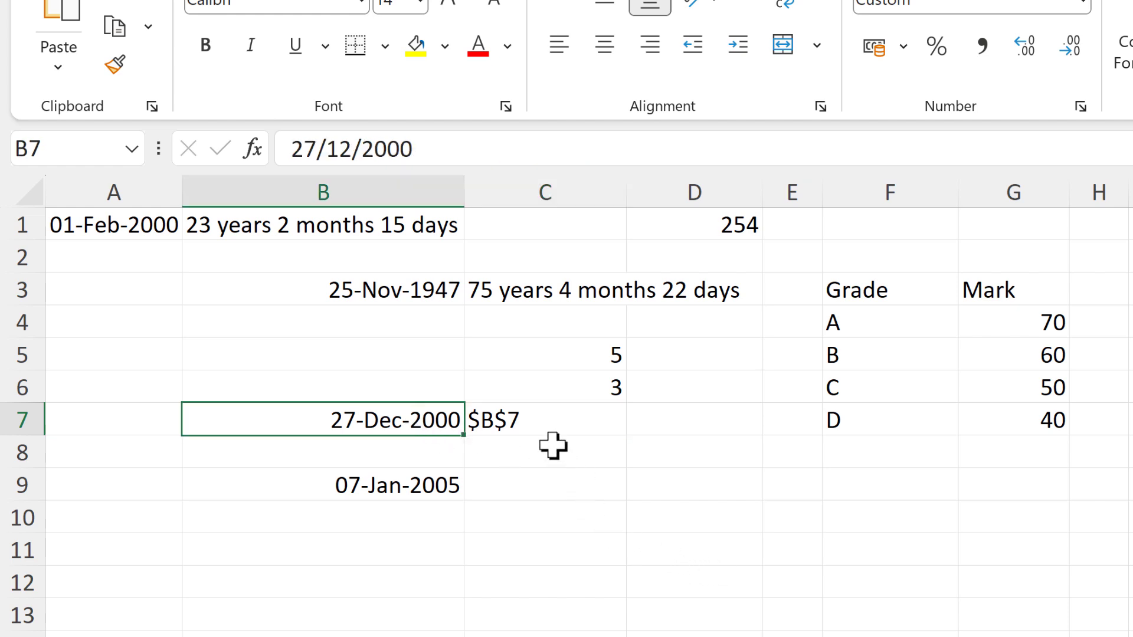
{"action": "left_click", "coordinate": [546, 424]}
{"action": "key", "text": "F2"}
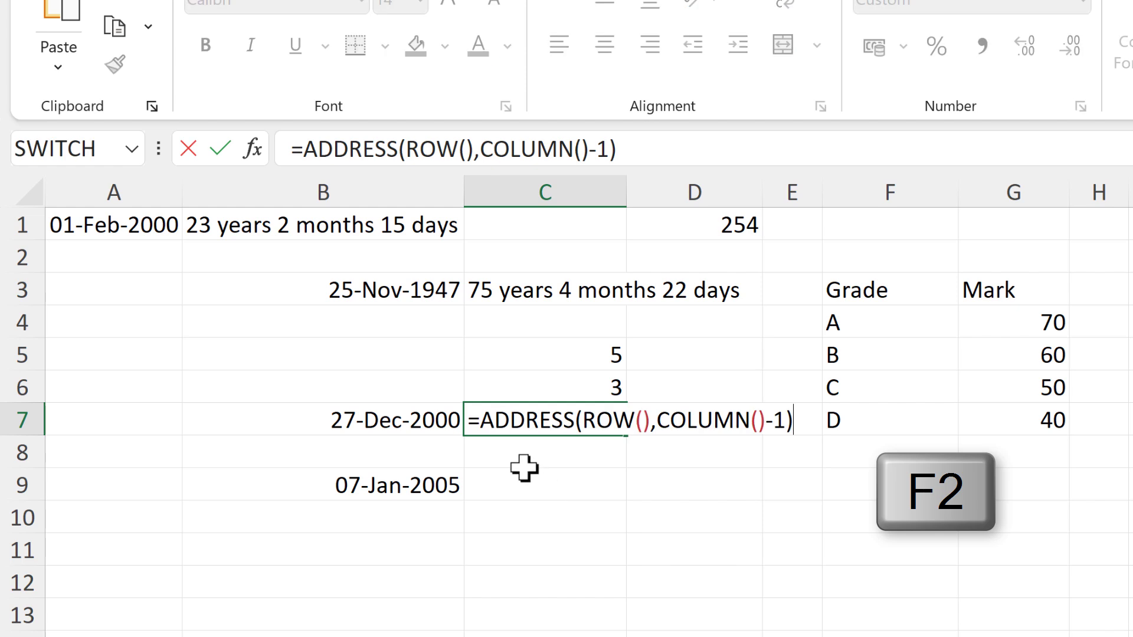
{"action": "left_click", "coordinate": [493, 423]}
{"action": "type", "text": "indire"}
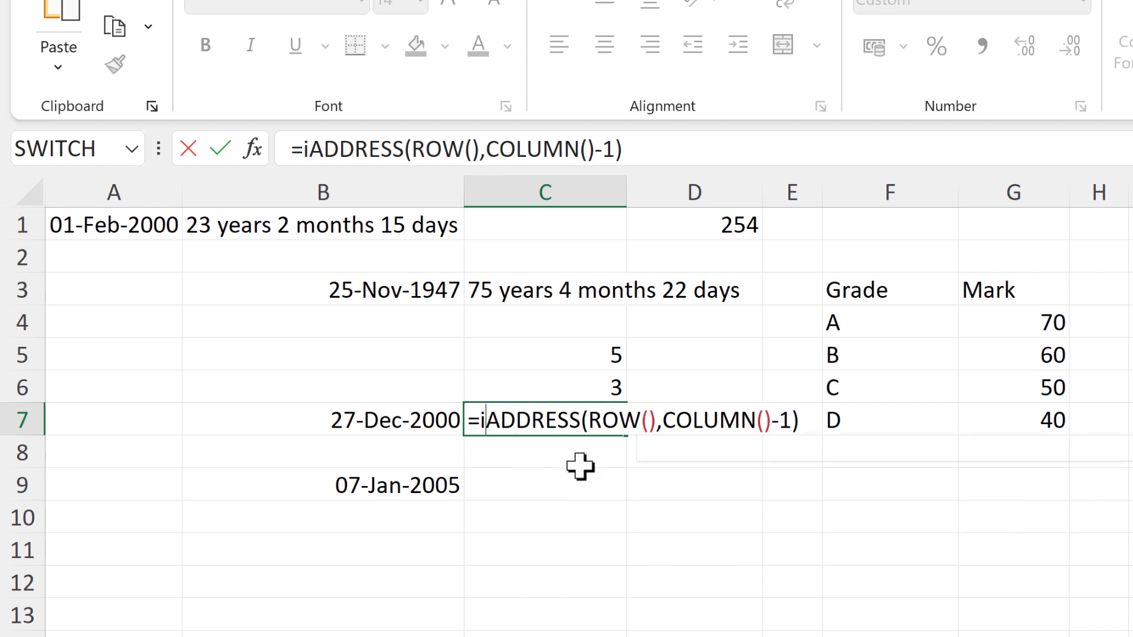
{"action": "type", "text": "ct("}
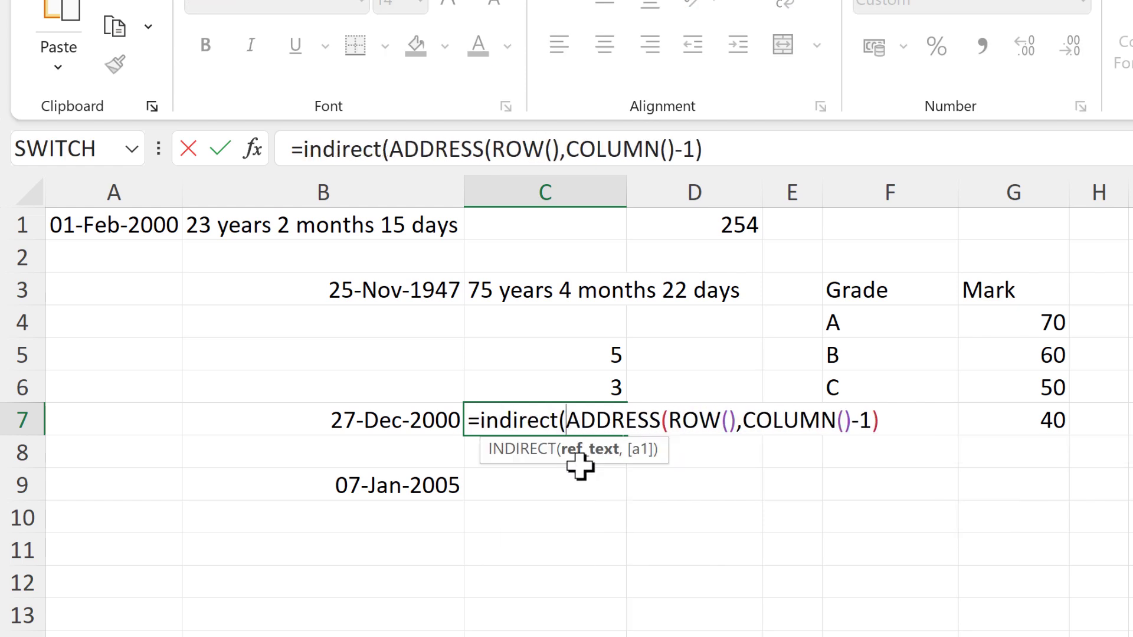
{"action": "left_click", "coordinate": [910, 424]}
{"action": "type", "text": ")"}
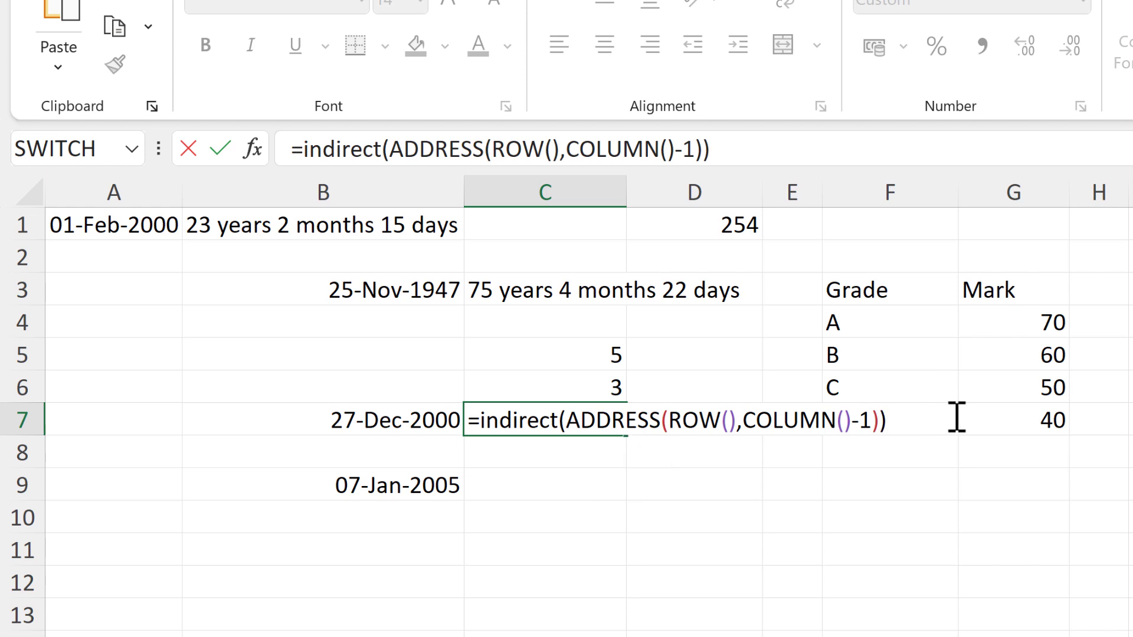
{"action": "key", "text": "Return"}
{"action": "left_click", "coordinate": [362, 414]}
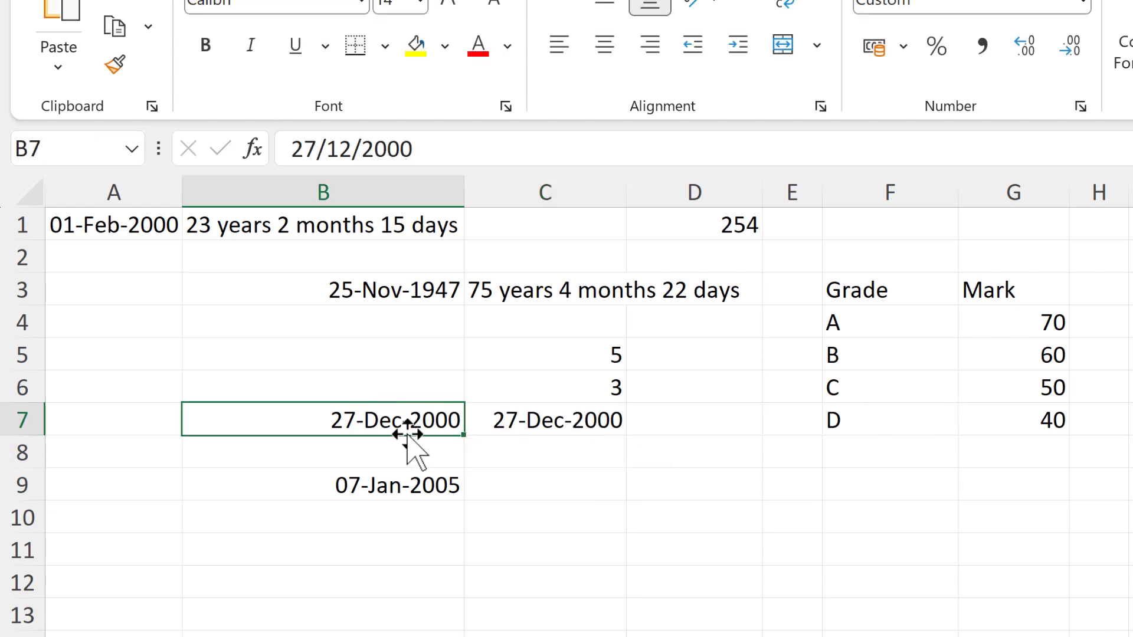
Copy INDIRECT(ADDRESS(ROW(),COLUMN()-1)) from C7's formula without its equals sign, leaving the cell unedited
{"action": "left_click", "coordinate": [519, 423]}
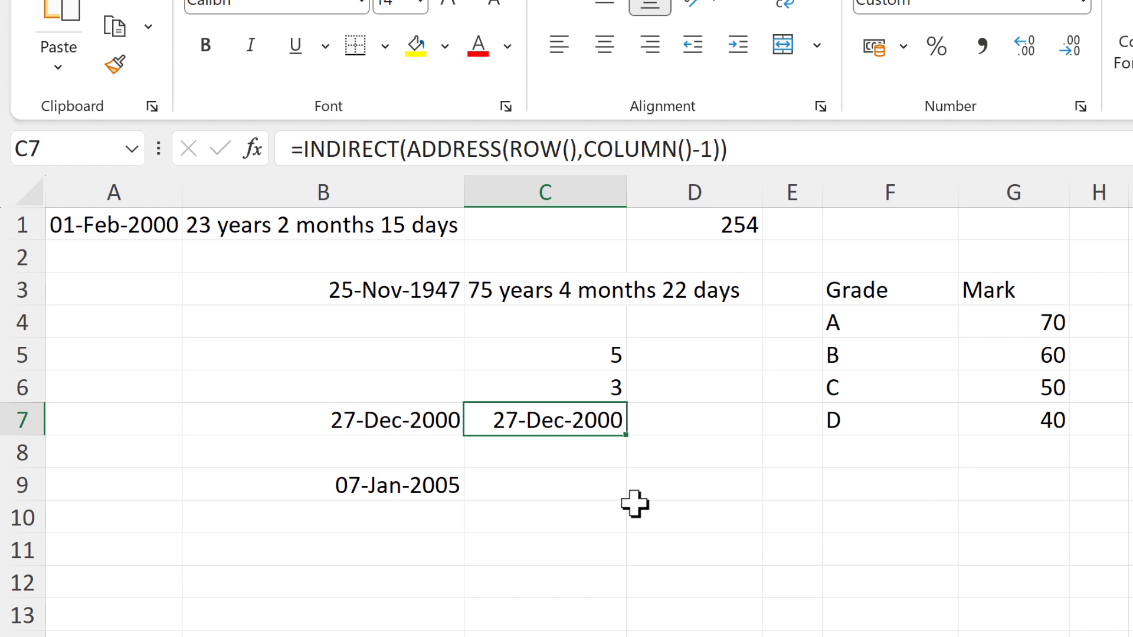
{"action": "left_click_drag", "start_coordinate": [756, 142], "coordinate": [304, 152]}
{"action": "key", "text": "ctrl+c"}
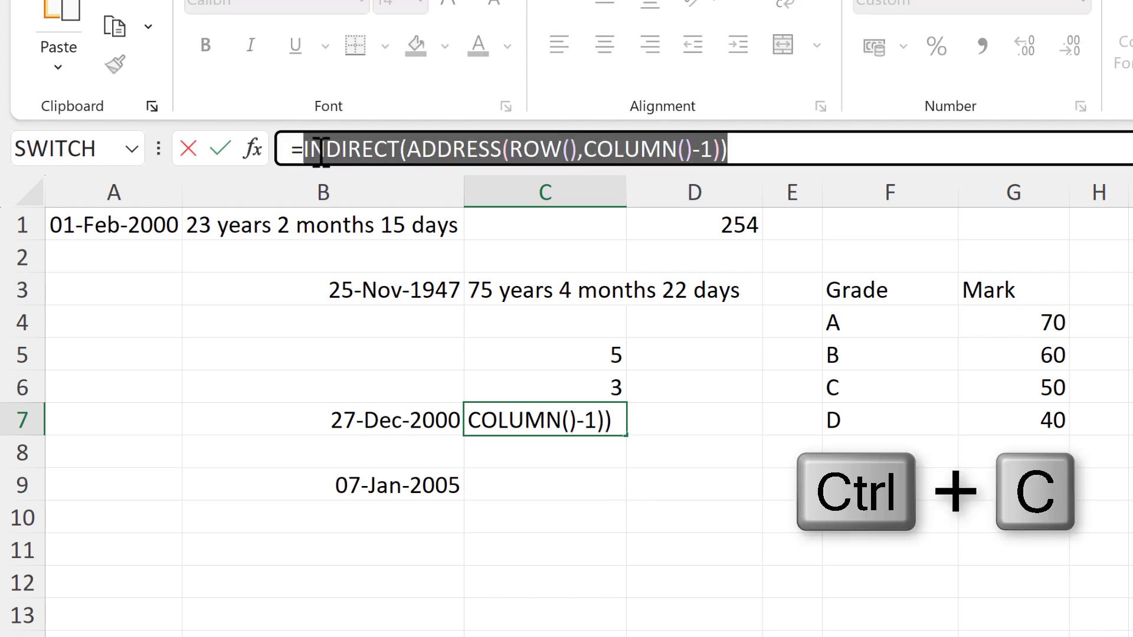
{"action": "key", "text": "Escape"}
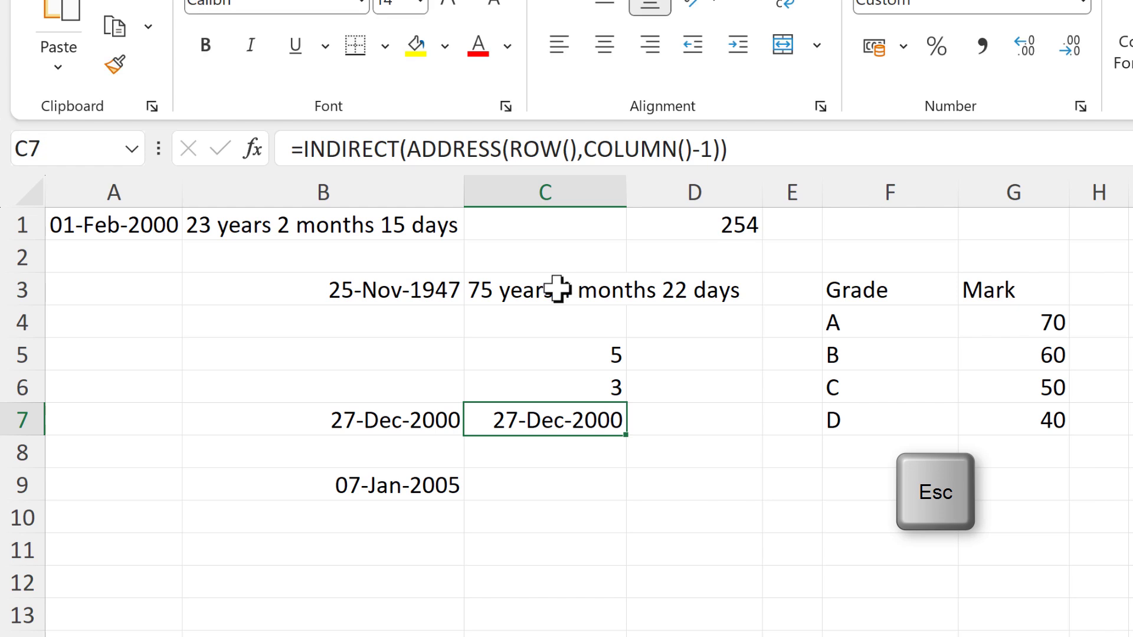
Replace the B3 reference in C3's LET formula with the copied INDIRECT(ADDRESS(ROW(),COLUMN()-1)) expression
{"action": "left_click", "coordinate": [557, 289]}
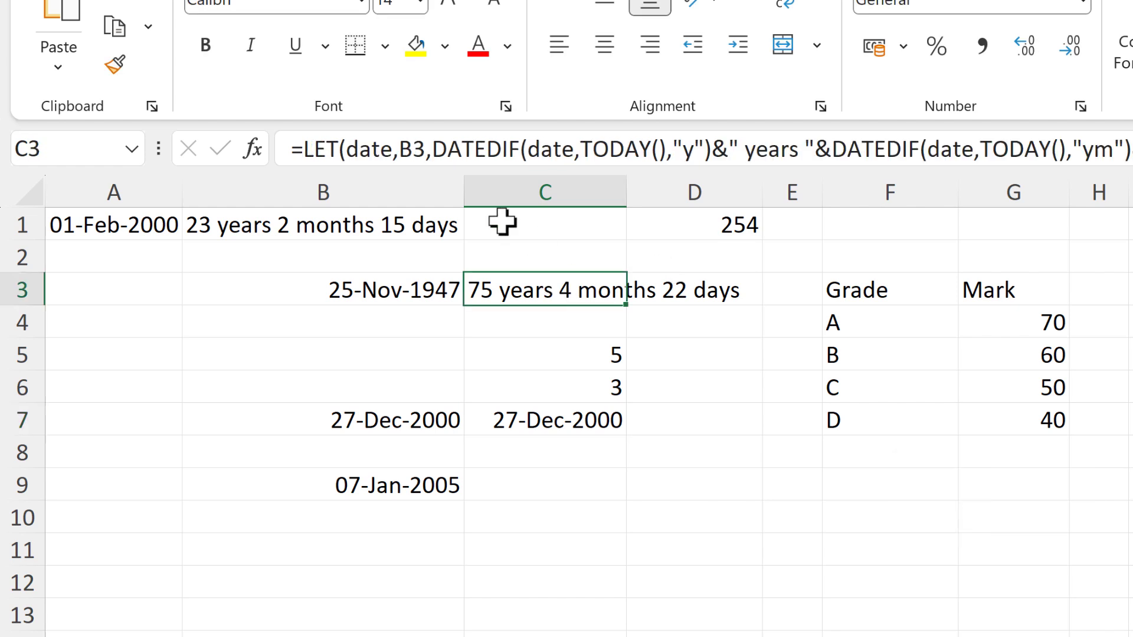
{"action": "left_click", "coordinate": [425, 149]}
{"action": "left_click_drag", "start_coordinate": [409, 148], "coordinate": [400, 148]}
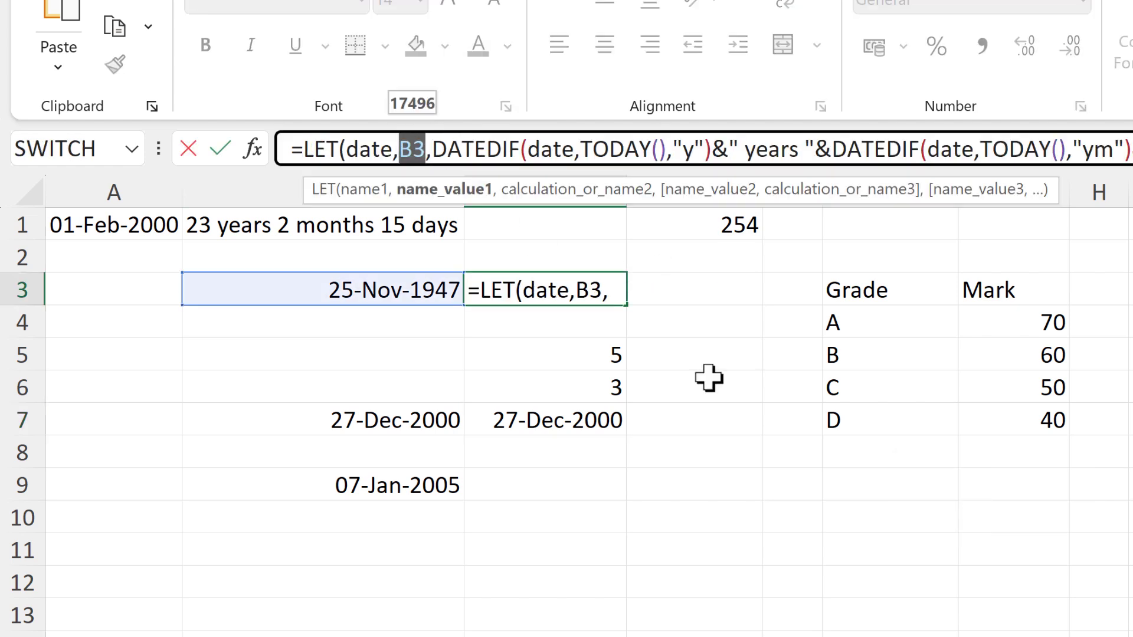
{"action": "key", "text": "ctrl+v"}
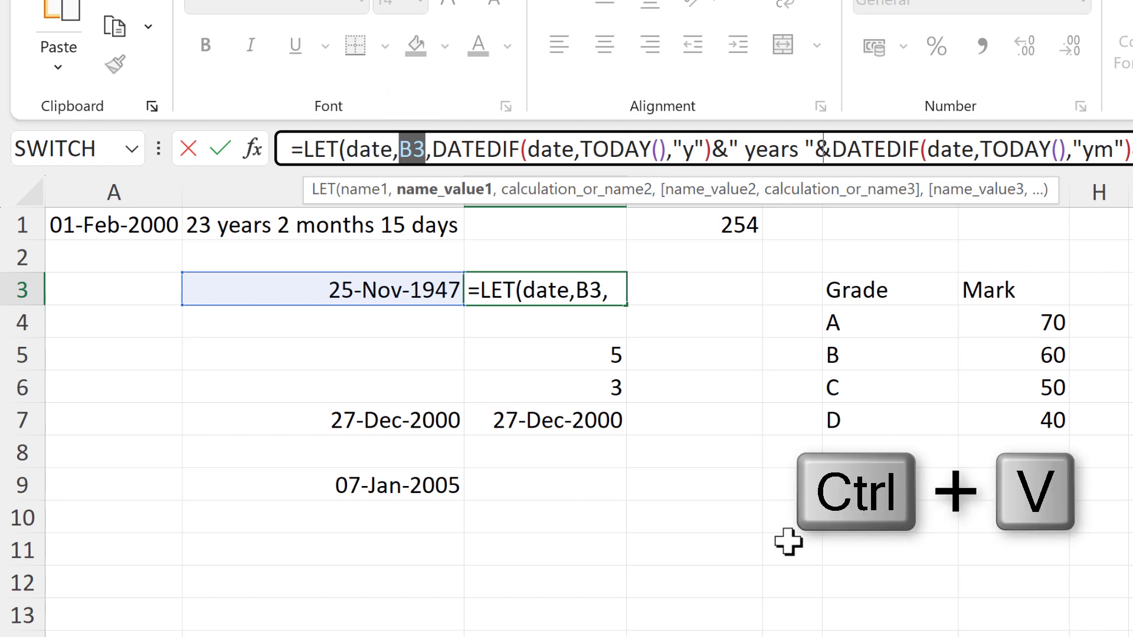
{"action": "key", "text": "Return"}
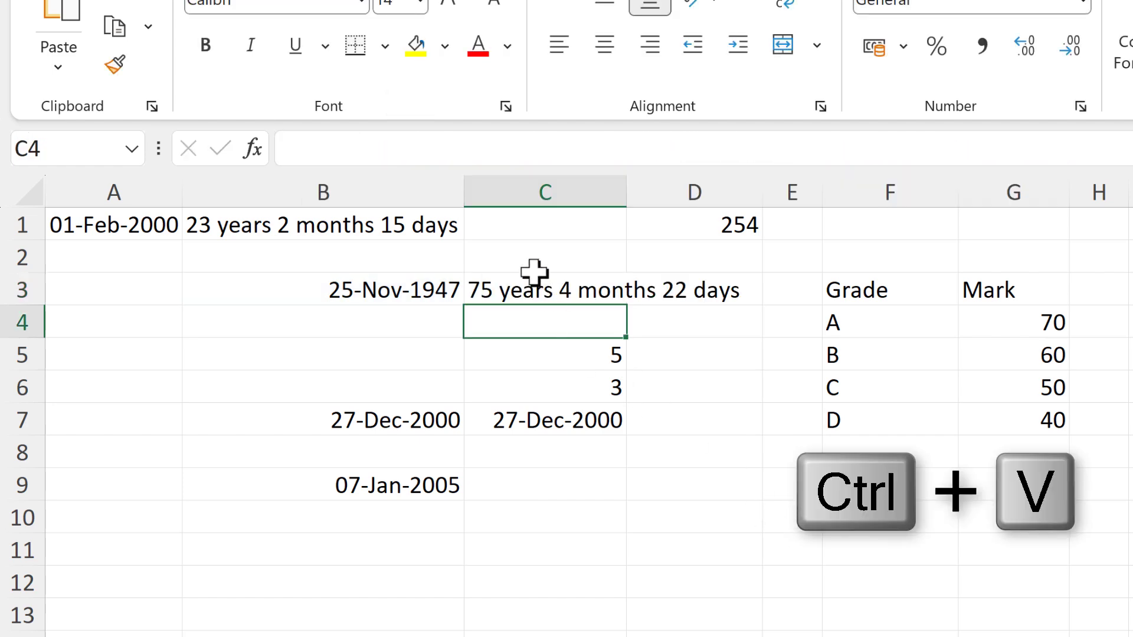
Copy the entire LET age formula from C3, leaving the cell unedited
{"action": "left_click", "coordinate": [514, 285]}
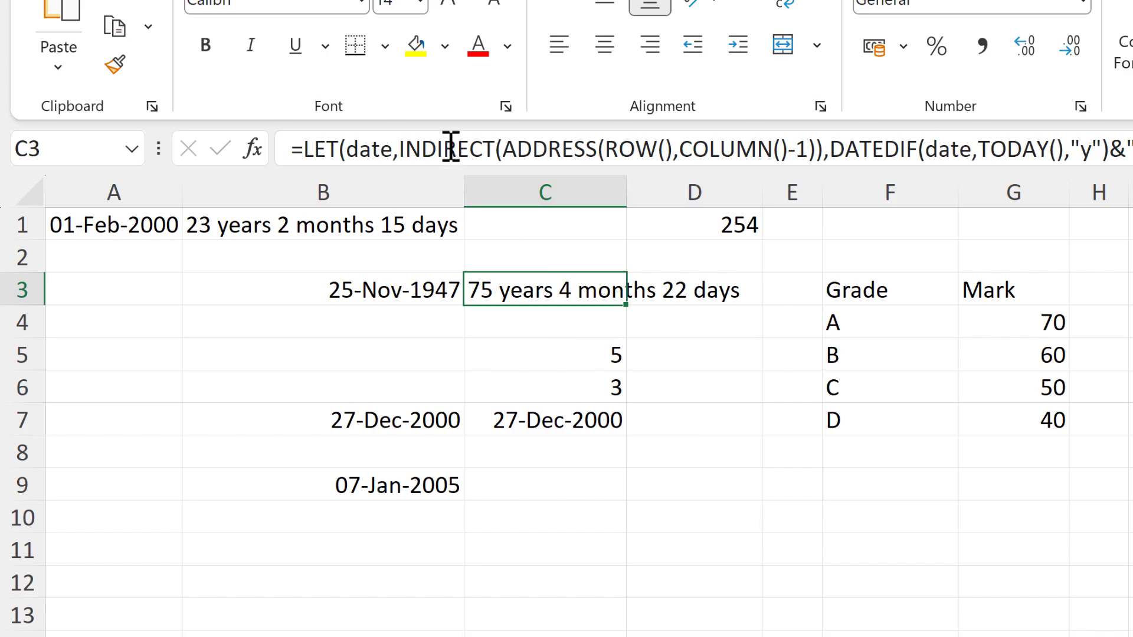
{"action": "left_click", "coordinate": [450, 147]}
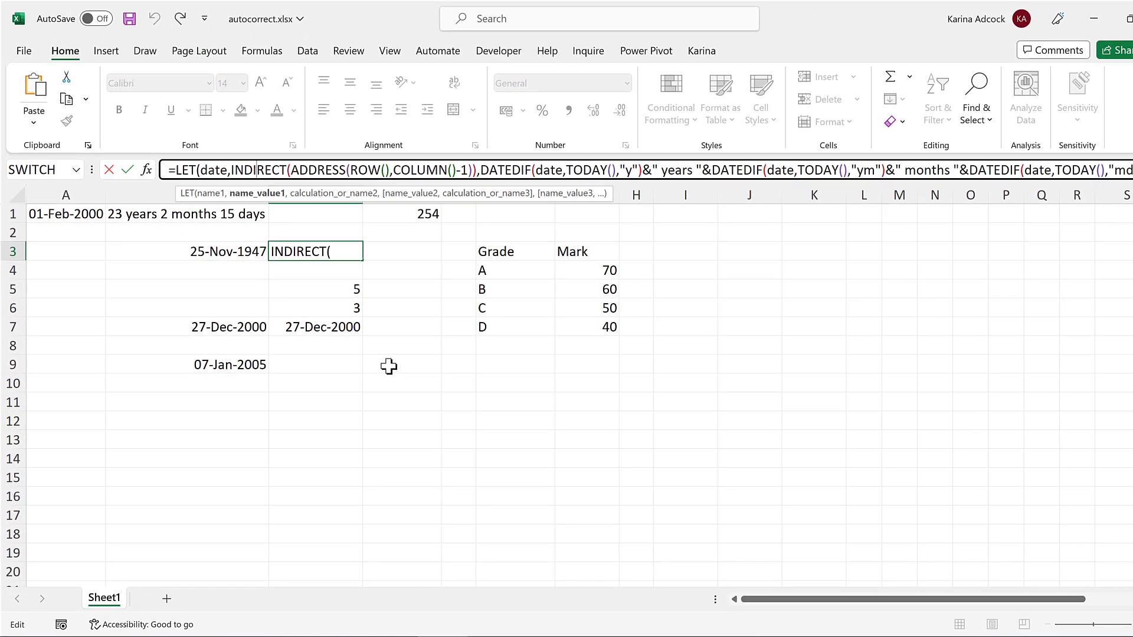
{"action": "key", "text": "ctrl+a"}
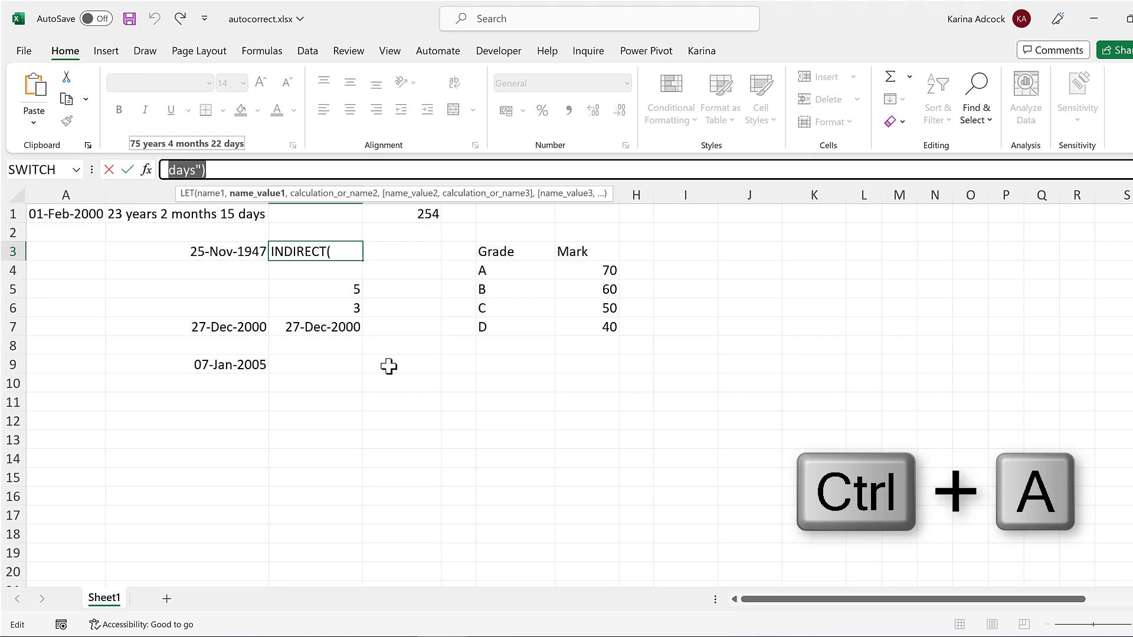
{"action": "key", "text": "ctrl+c"}
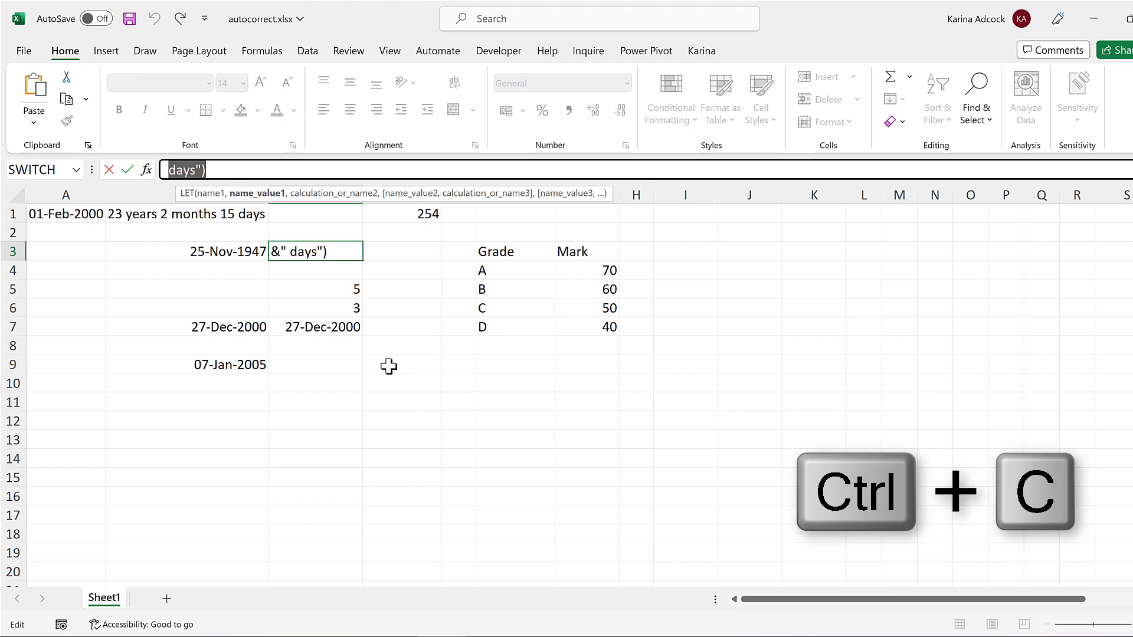
{"action": "key", "text": "Escape"}
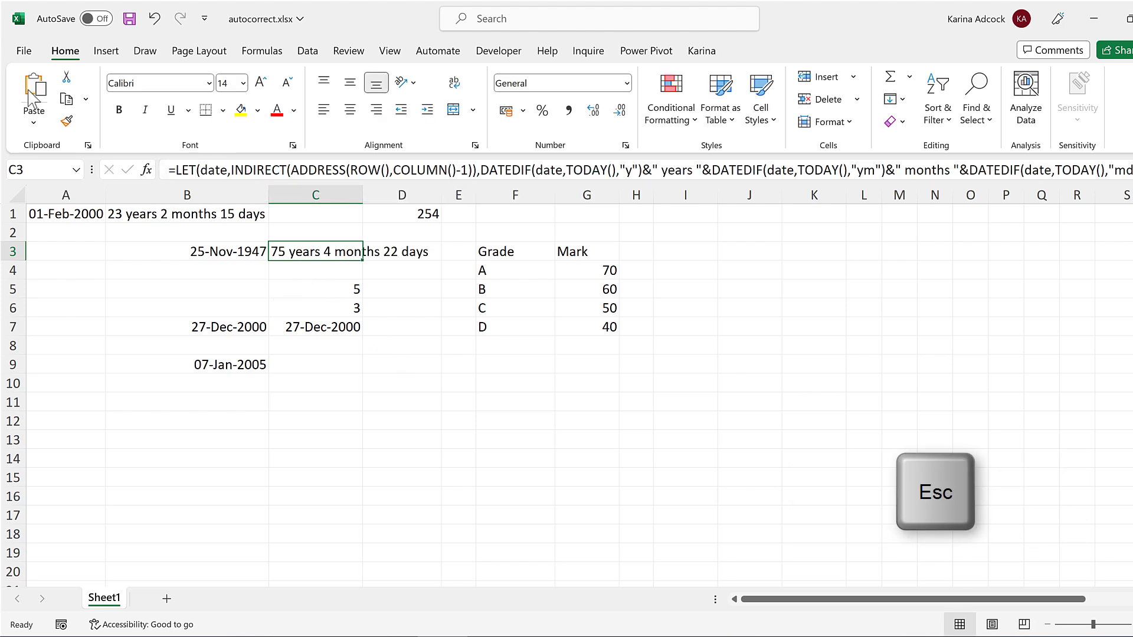
Open the AutoCorrect options in the proofing settings and bring up the existing getage entry
{"action": "left_click", "coordinate": [25, 52]}
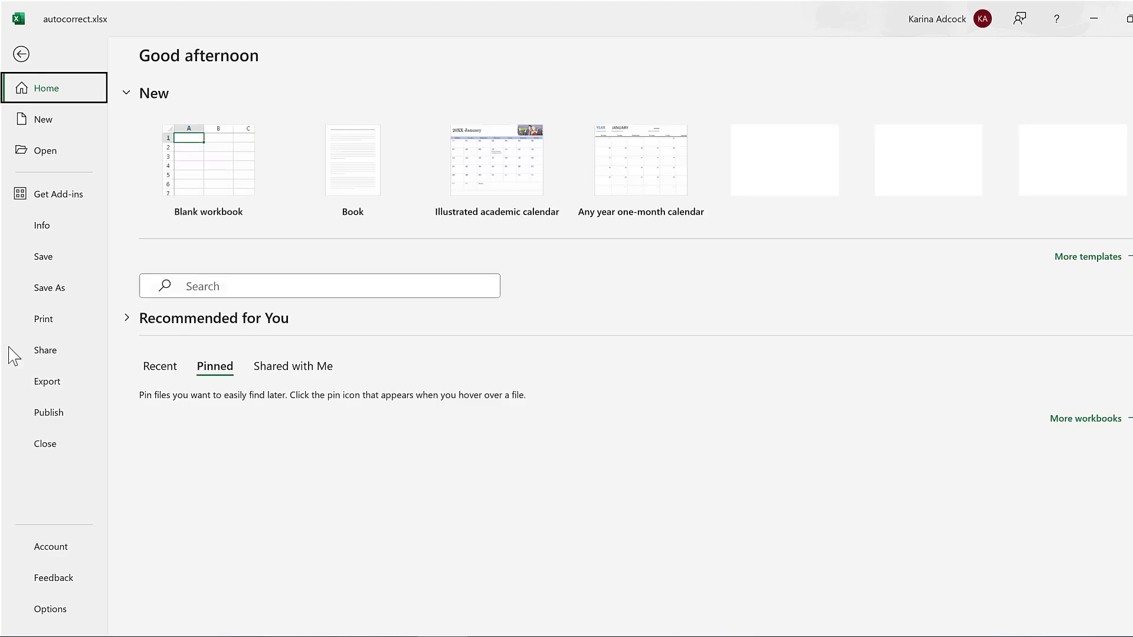
{"action": "left_click", "coordinate": [51, 610]}
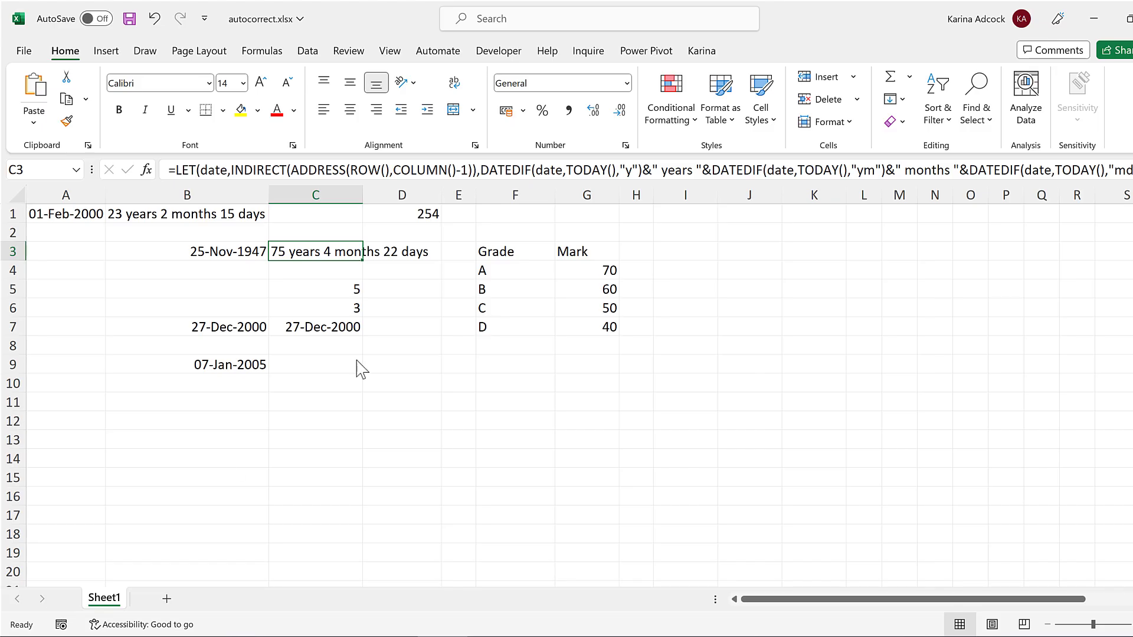
{"action": "left_click", "coordinate": [319, 157]}
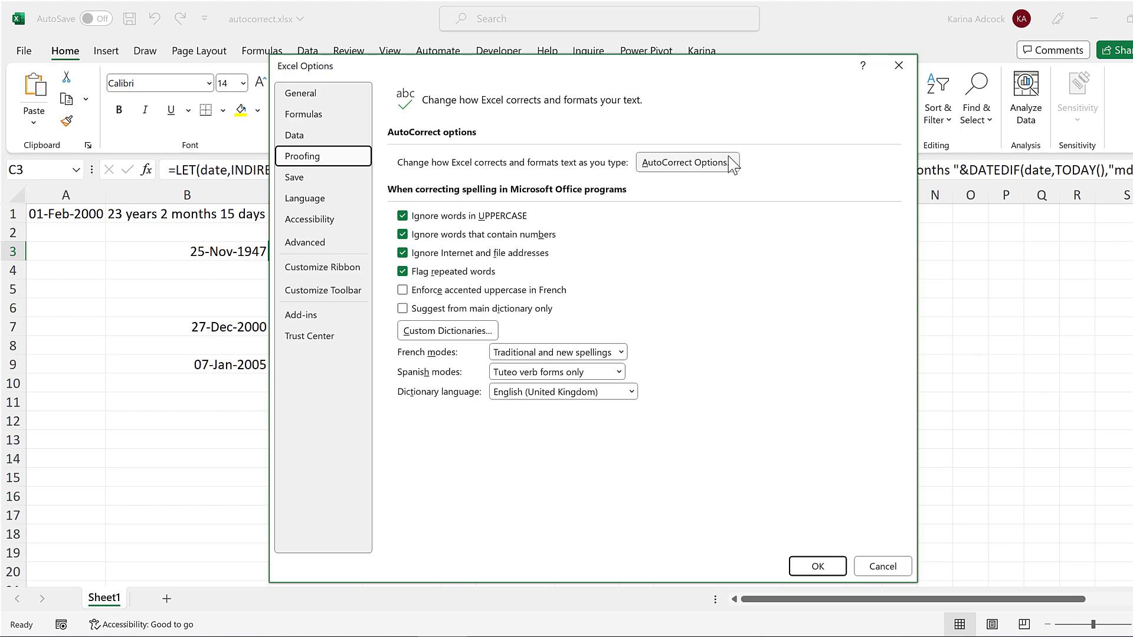
{"action": "left_click", "coordinate": [731, 164]}
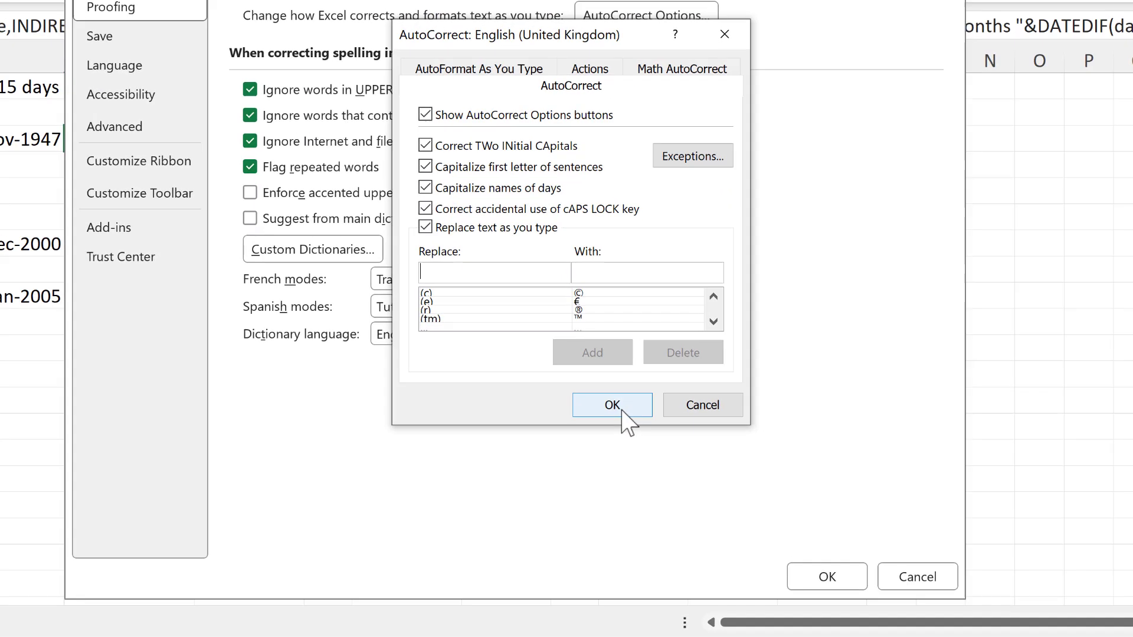
{"action": "type", "text": "getage"}
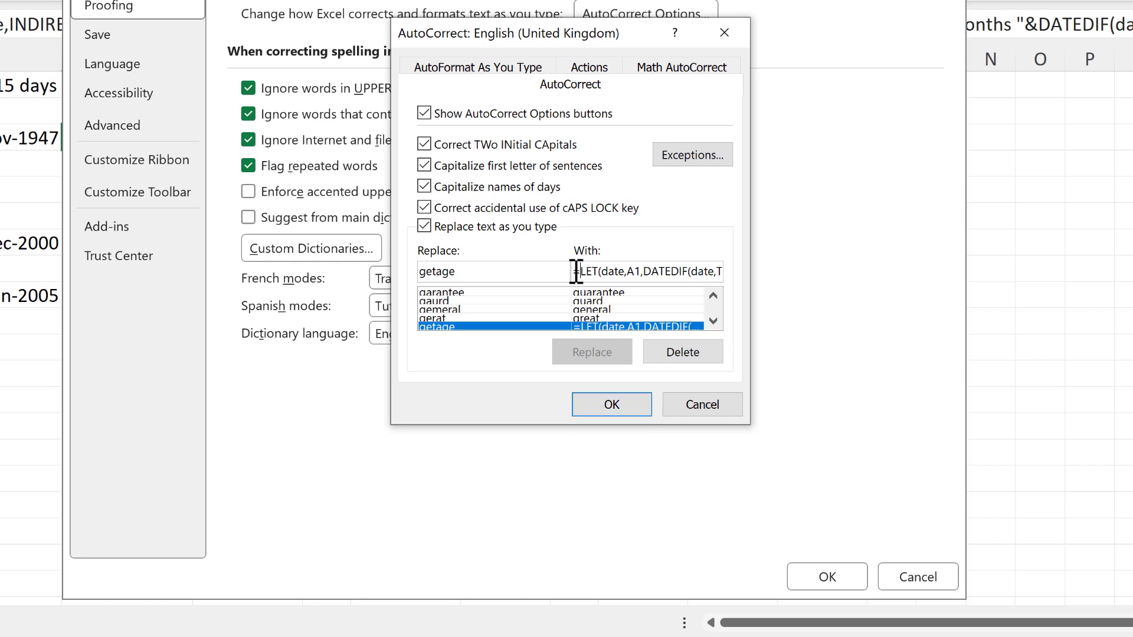
Replace getage's replacement text with the copied LET formula, redefine the existing entry, and accept the AutoCorrect and Excel options
{"action": "left_click_drag", "start_coordinate": [576, 271], "coordinate": [814, 268]}
{"action": "key", "text": "BackSpace"}
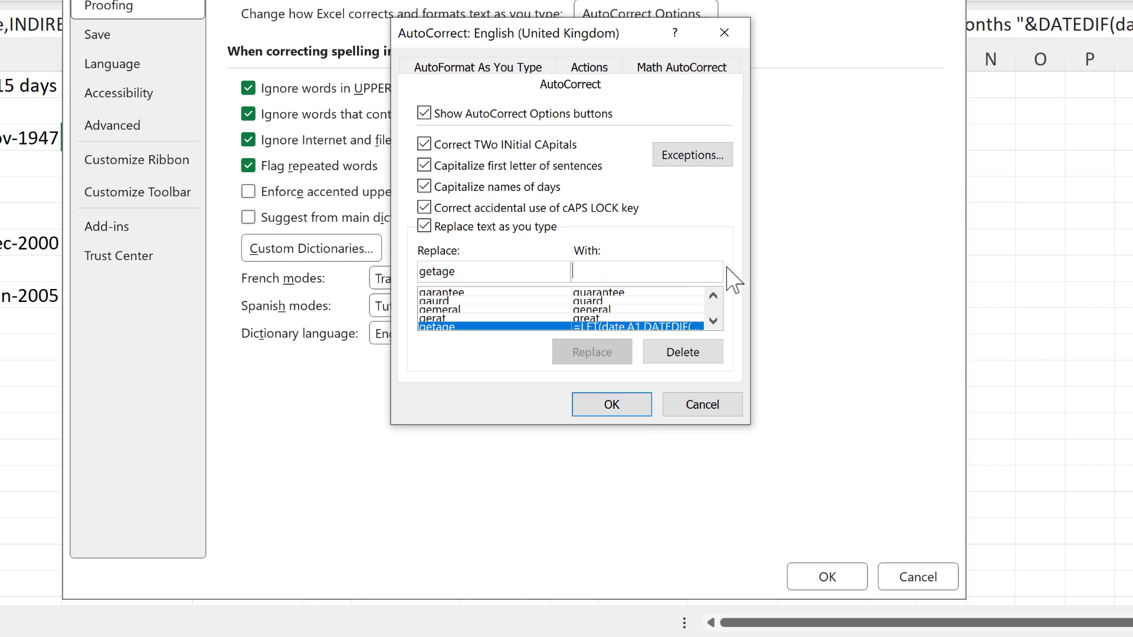
{"action": "key", "text": "ctrl+v"}
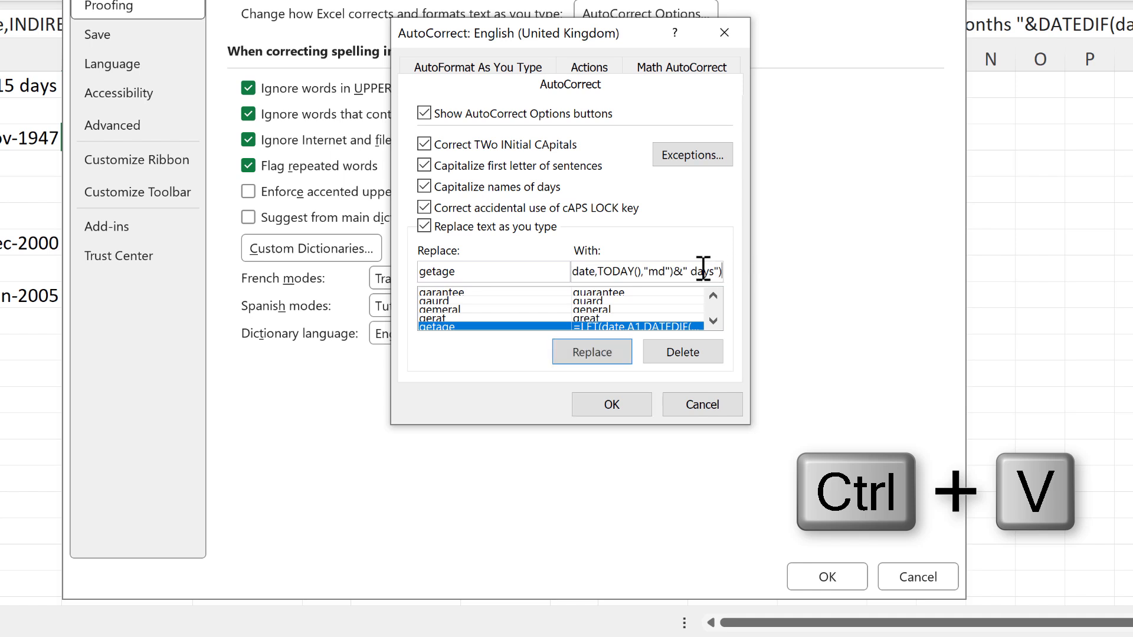
{"action": "left_click_drag", "start_coordinate": [688, 270], "coordinate": [471, 286]}
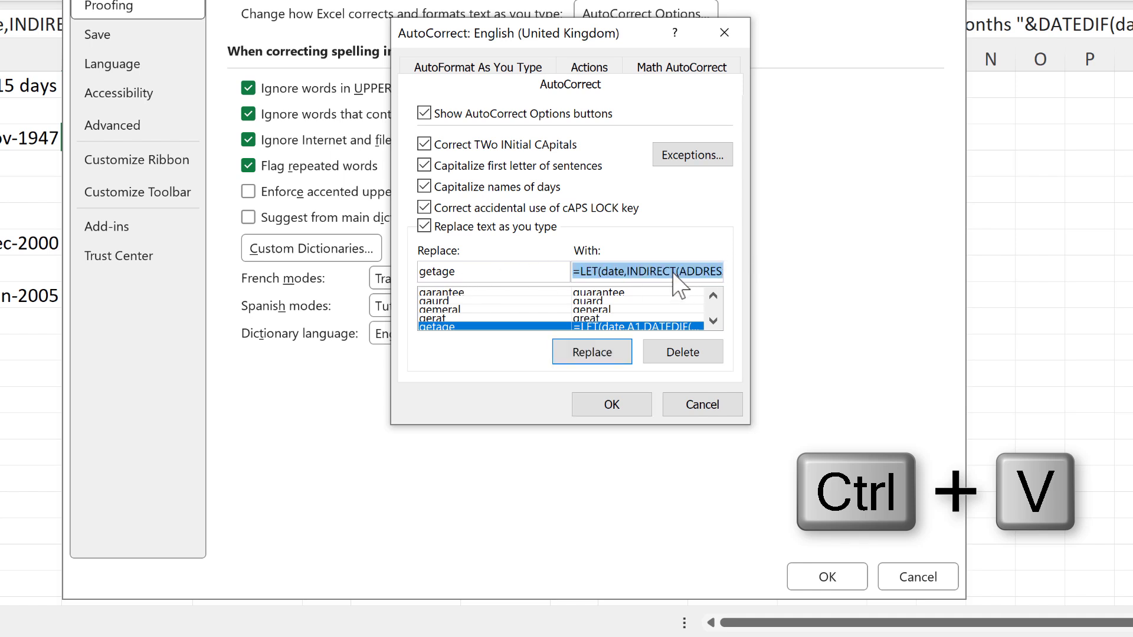
{"action": "left_click", "coordinate": [600, 358]}
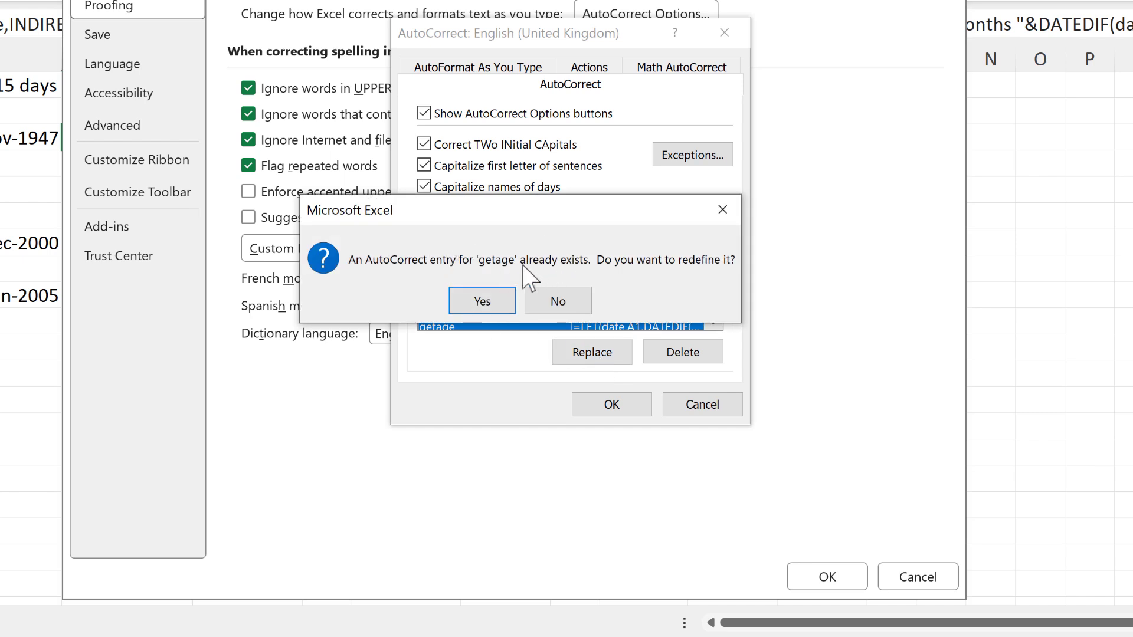
{"action": "left_click", "coordinate": [479, 306]}
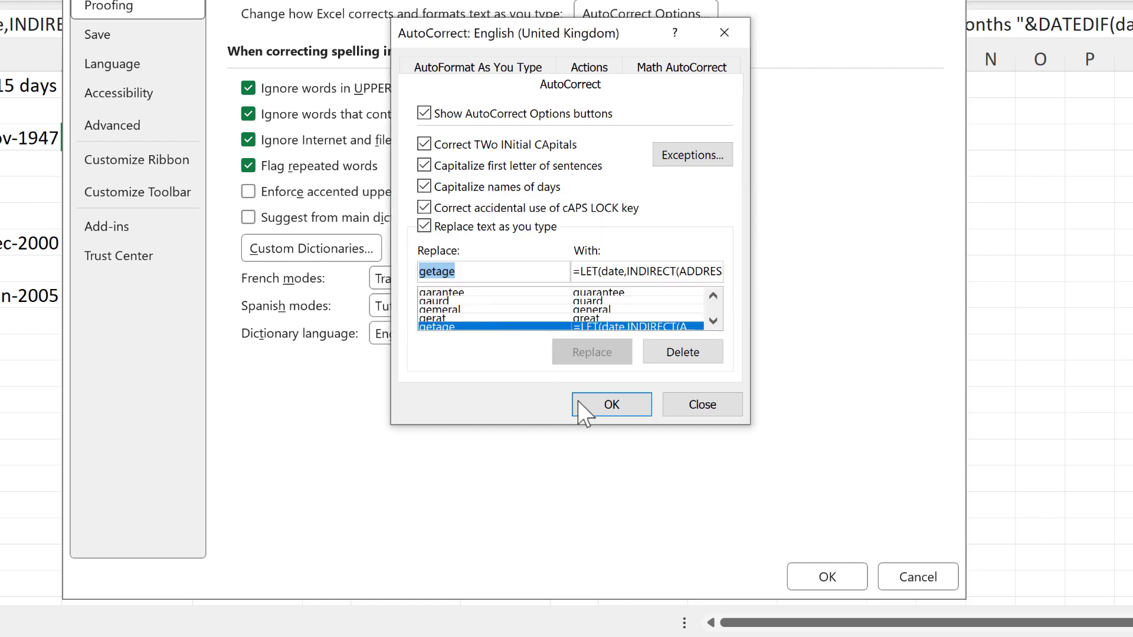
{"action": "left_click", "coordinate": [611, 404]}
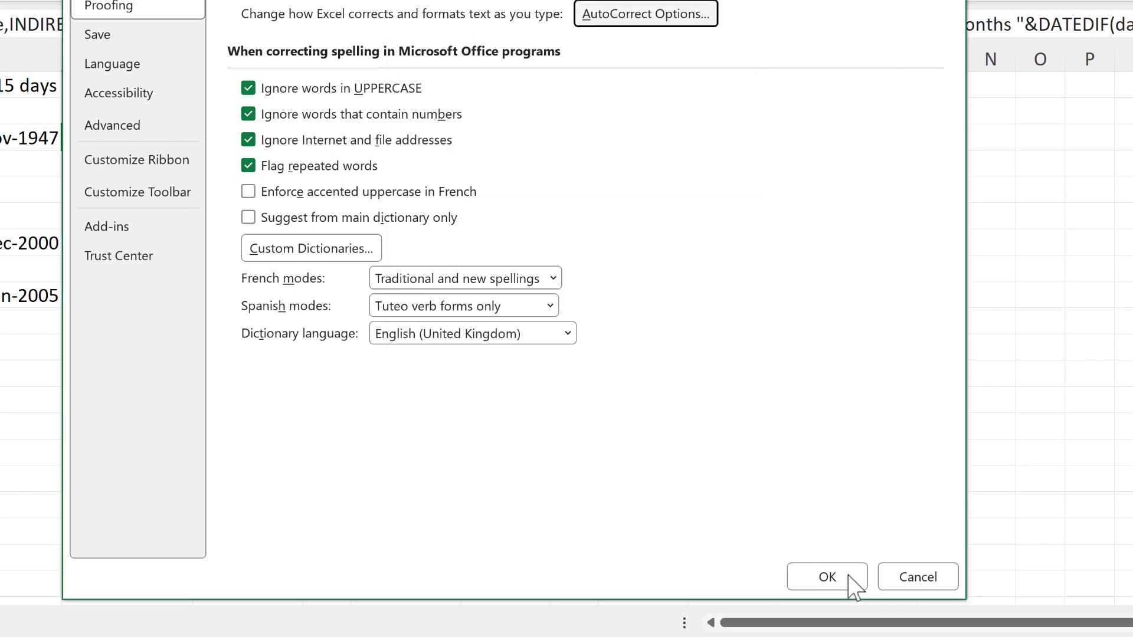
{"action": "left_click", "coordinate": [853, 584]}
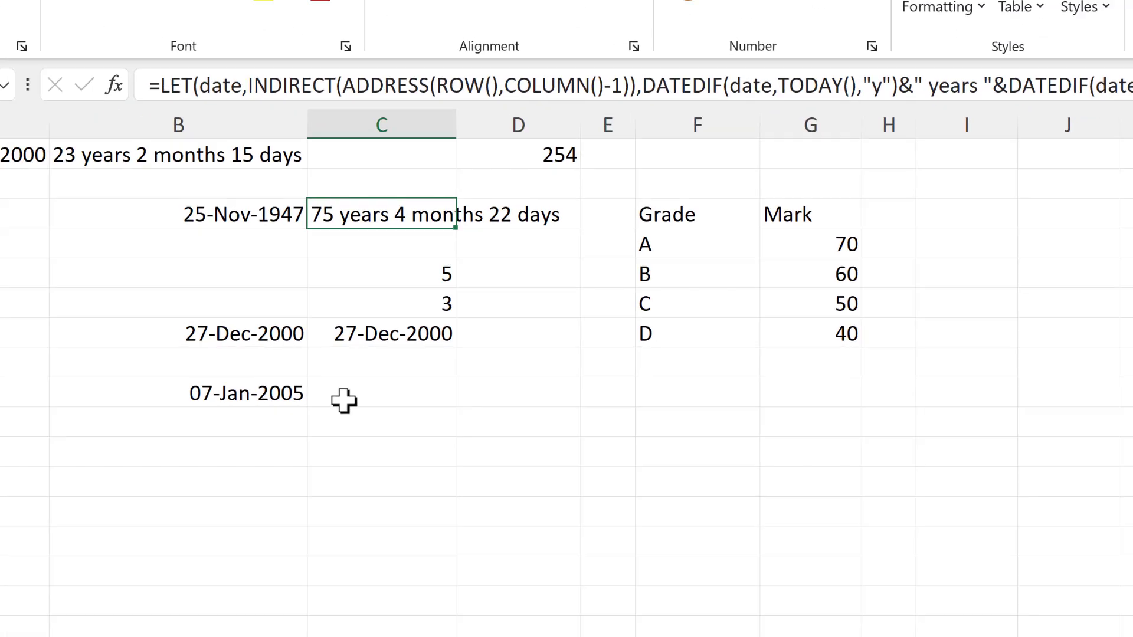
Enter the getage shortcut in C9 and check the inserted formula against the date in B9
{"action": "left_click", "coordinate": [341, 399]}
{"action": "type", "text": "g"}
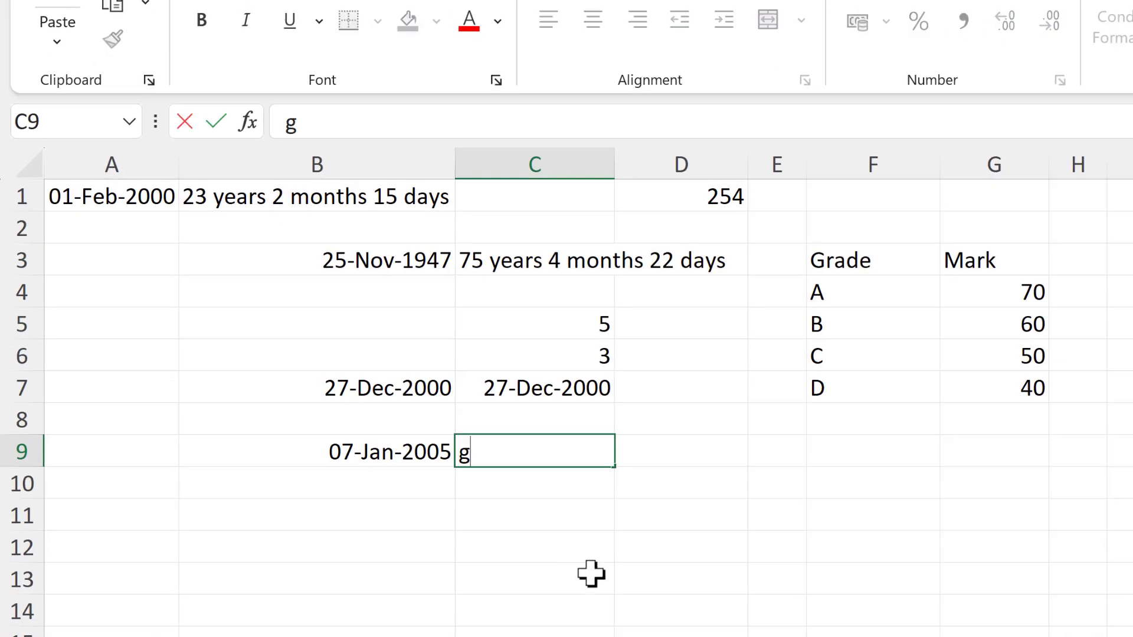
{"action": "type", "text": "etage"}
{"action": "key", "text": "Return"}
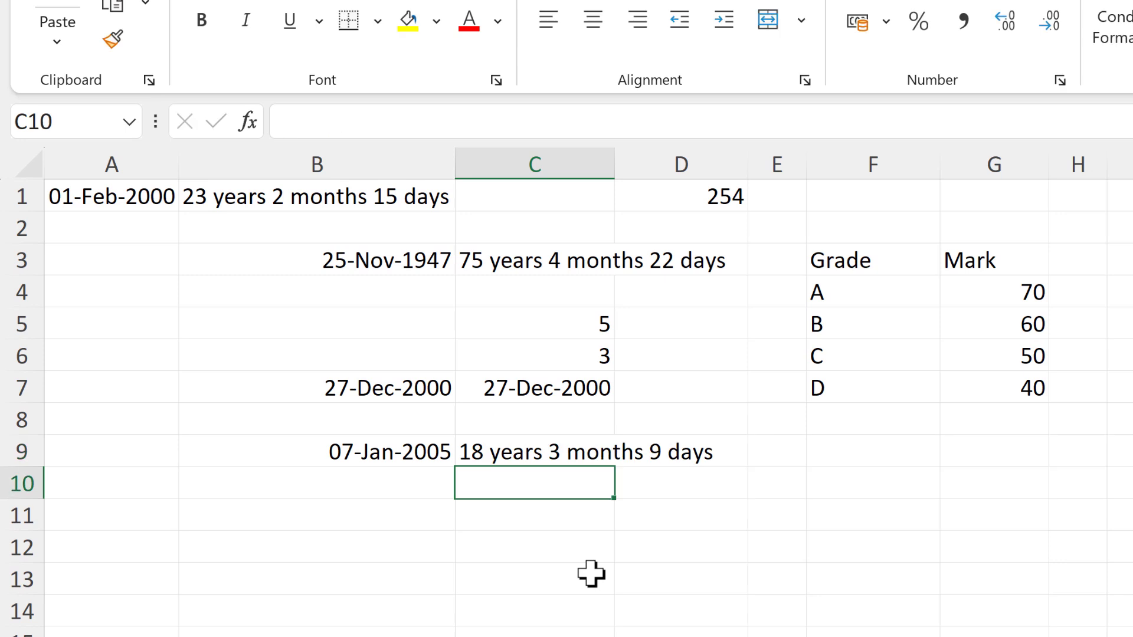
{"action": "left_click", "coordinate": [553, 460]}
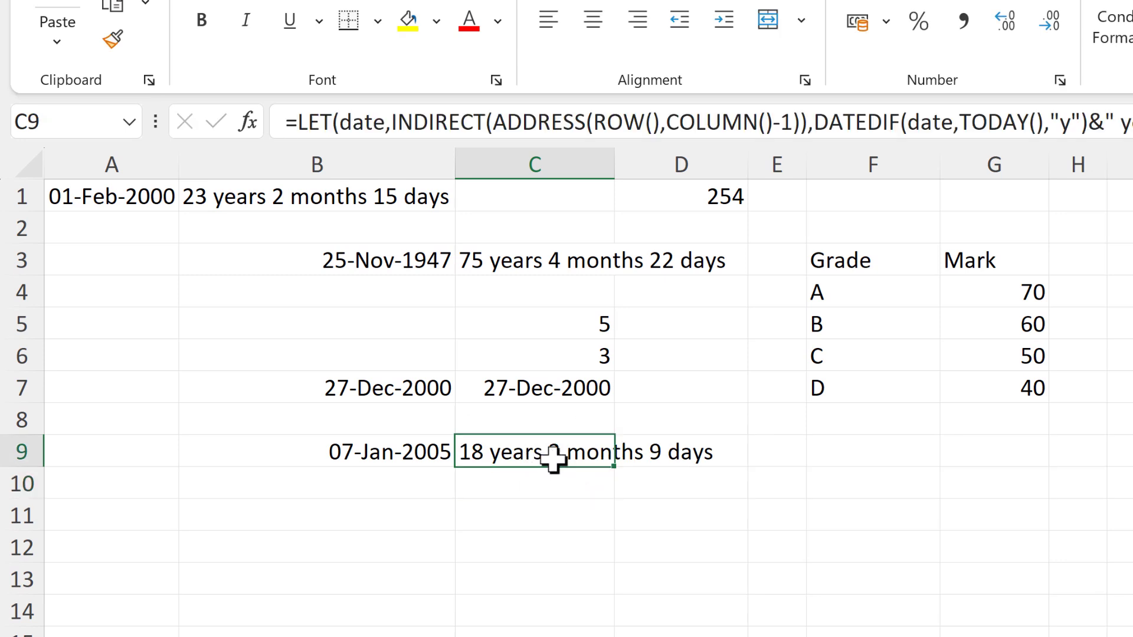
{"action": "left_click", "coordinate": [410, 455]}
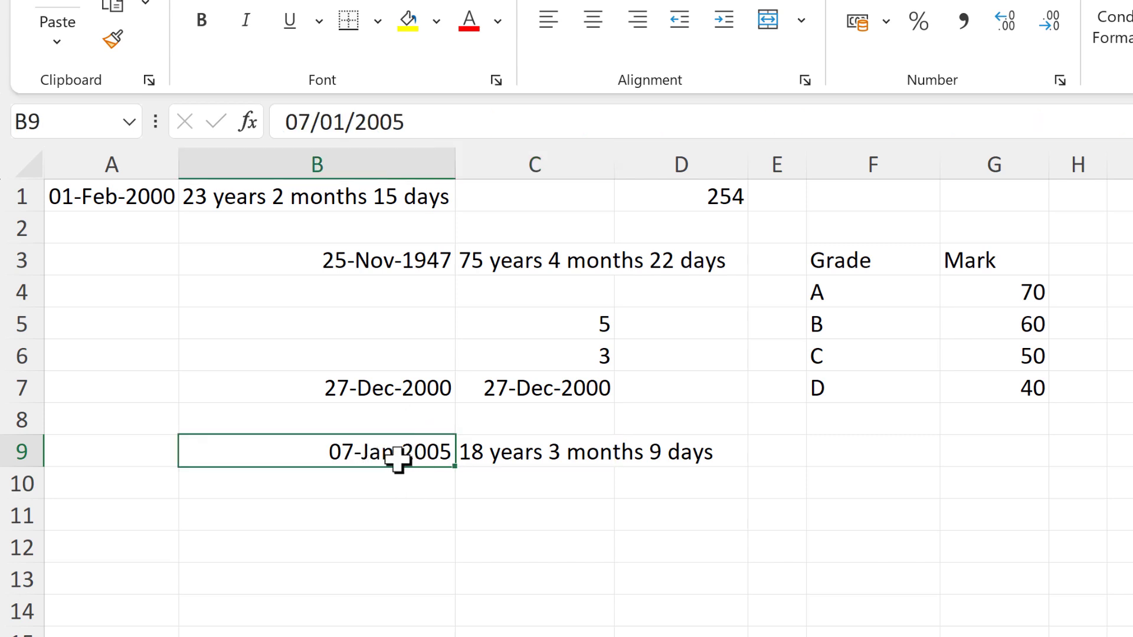
{"action": "left_click", "coordinate": [512, 485]}
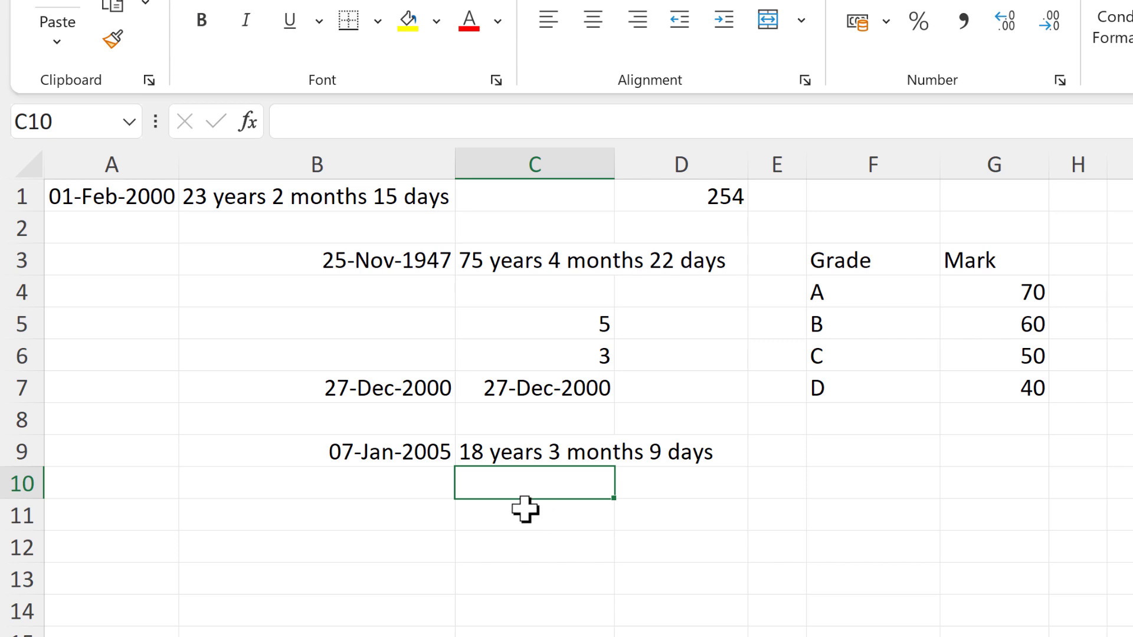
{"action": "left_click", "coordinate": [369, 459]}
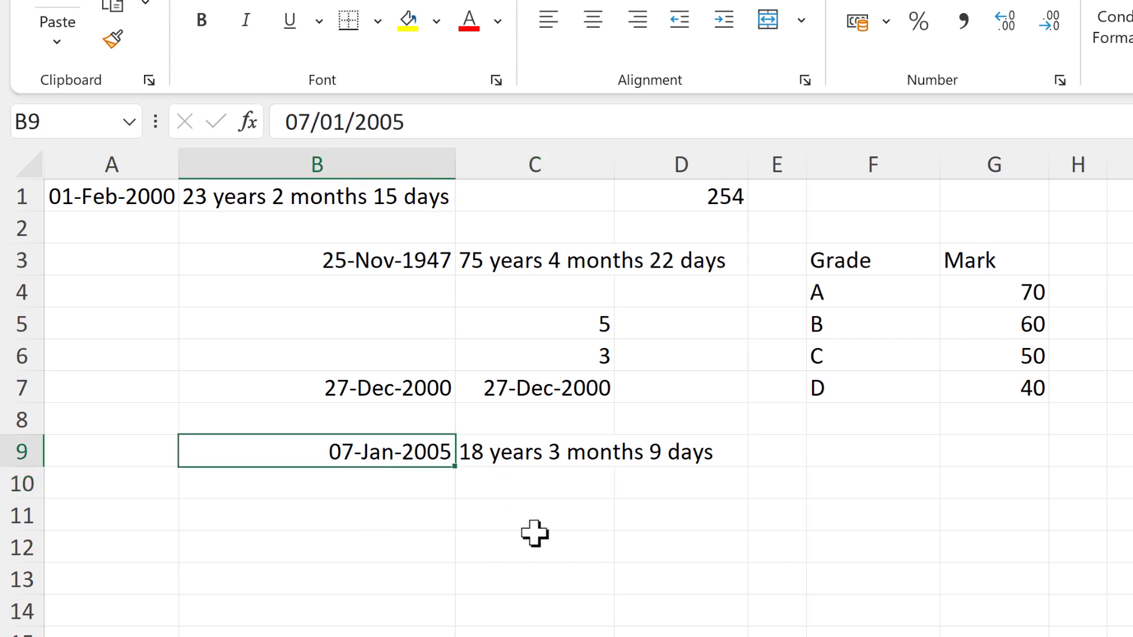
{"action": "left_click", "coordinate": [533, 513]}
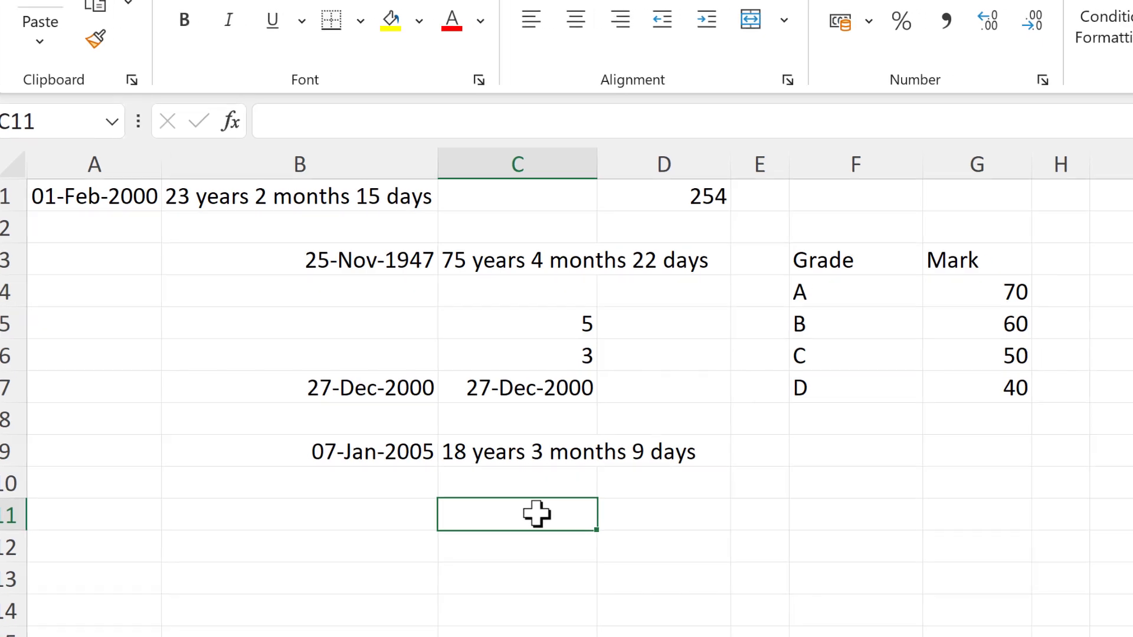
Enter =ARRAYTOTEXT(F3:G7,1) in I3 to turn the Grade and Mark table into strict-format array text
{"action": "left_click", "coordinate": [675, 253]}
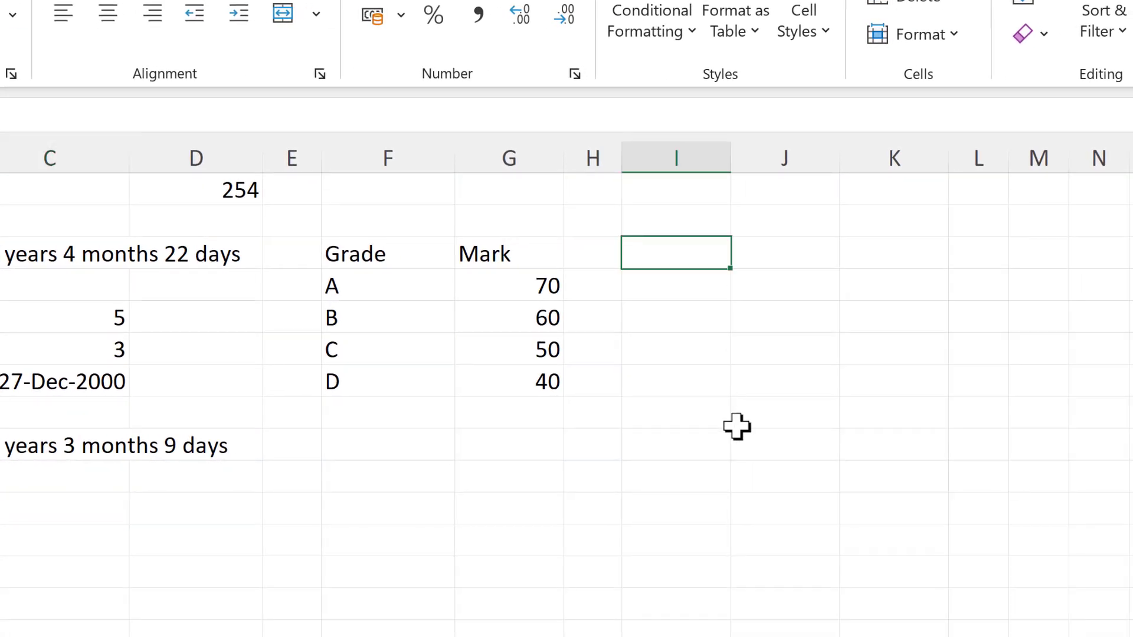
{"action": "type", "text": "=array"}
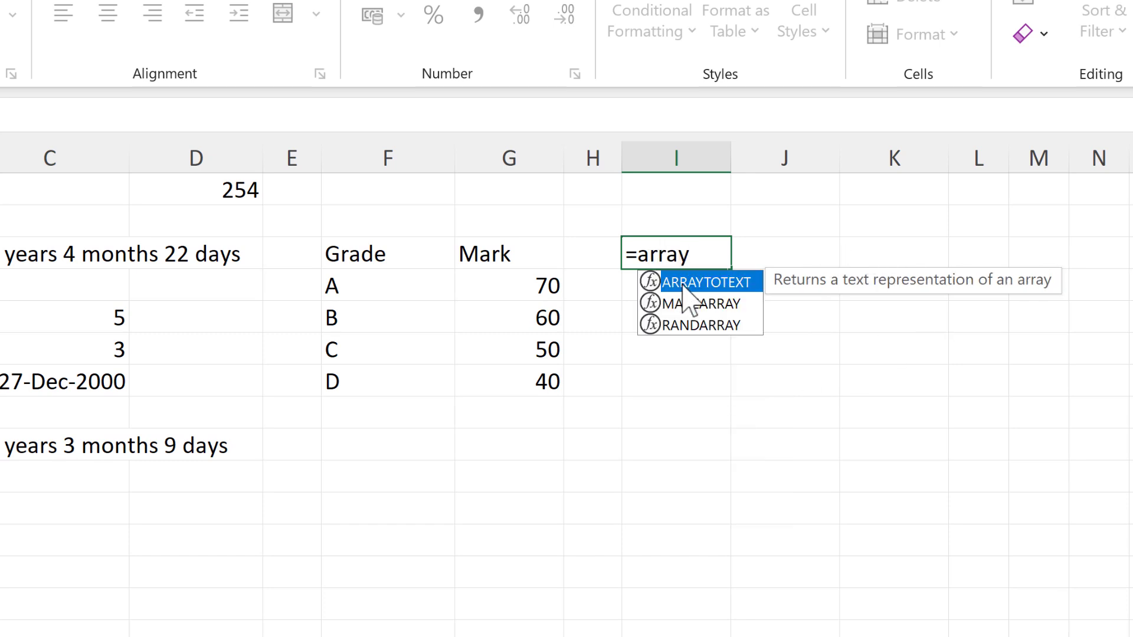
{"action": "double_click", "coordinate": [683, 285]}
{"action": "left_click_drag", "start_coordinate": [395, 260], "coordinate": [534, 384]}
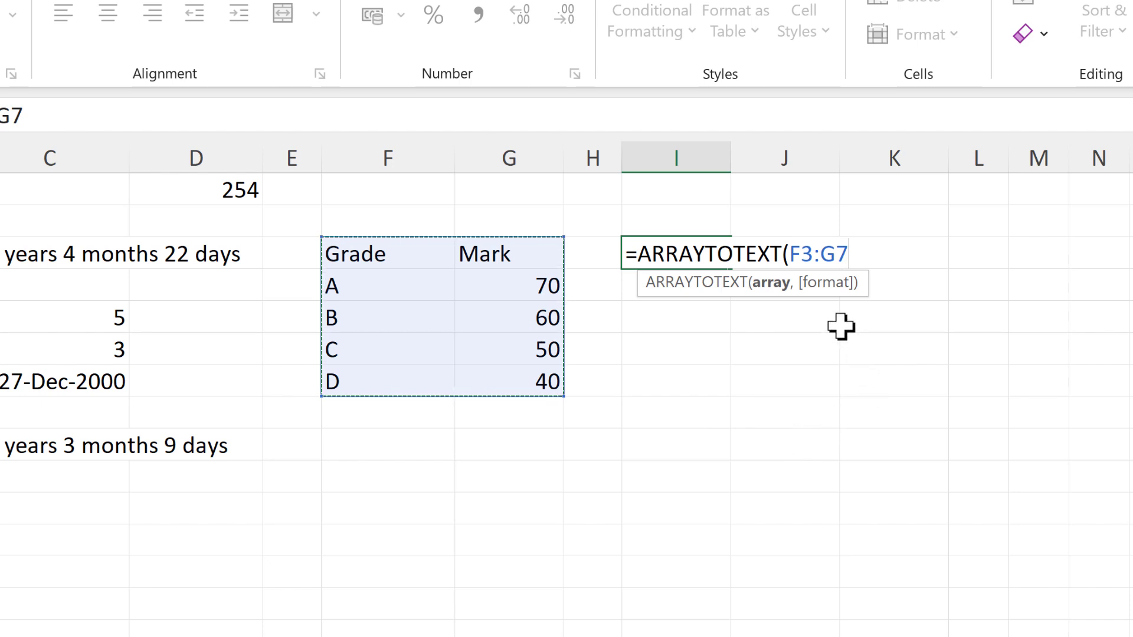
{"action": "type", "text": ","}
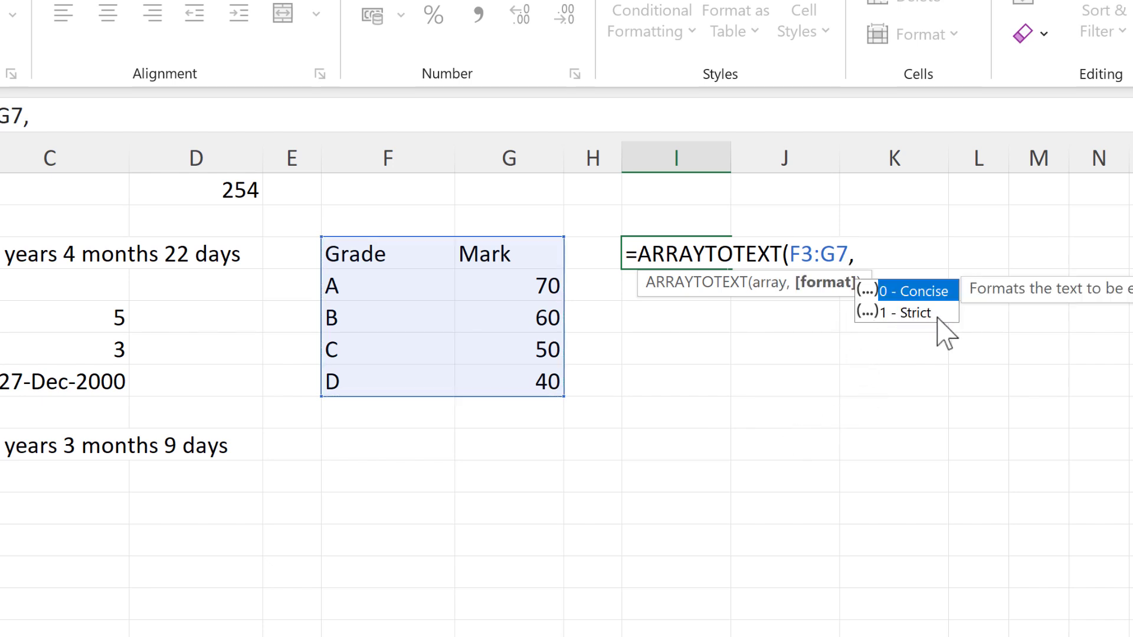
{"action": "type", "text": "1)"}
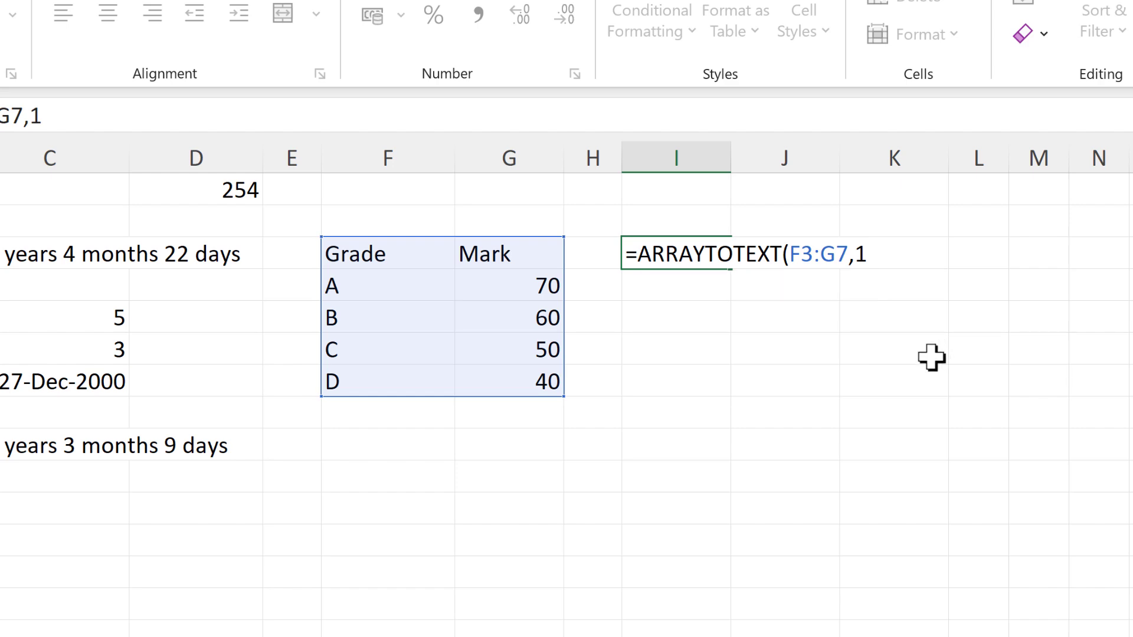
{"action": "key", "text": "Return"}
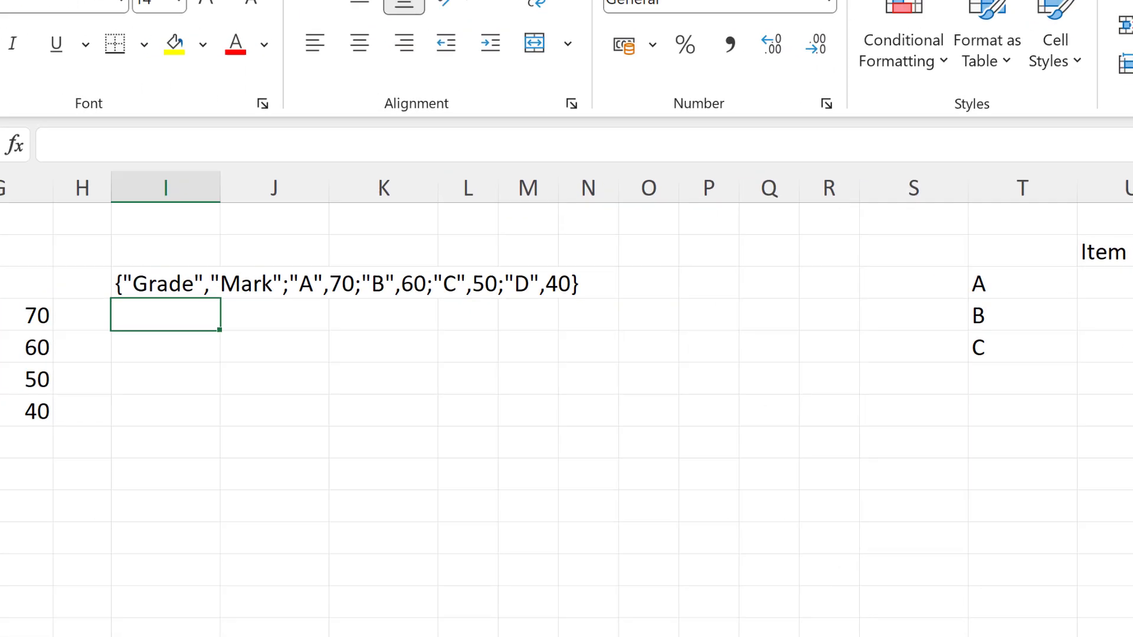
Copy I3 and paste it back onto itself as values so the array text is static
{"action": "left_click", "coordinate": [557, 321]}
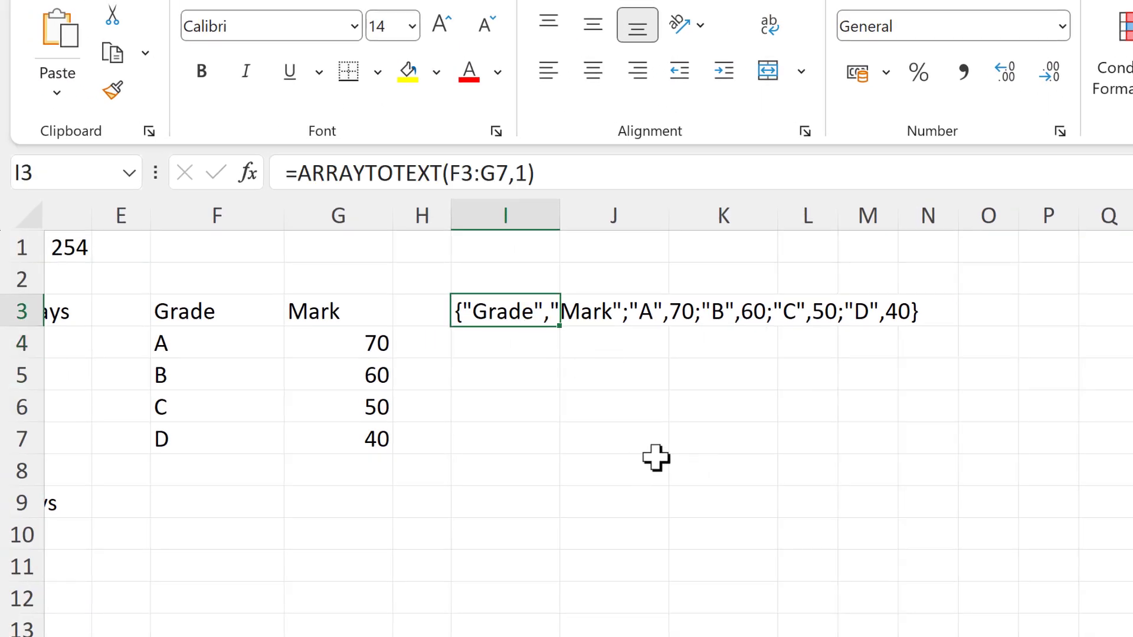
{"action": "key", "text": "ctrl+c"}
{"action": "right_click", "coordinate": [518, 301]}
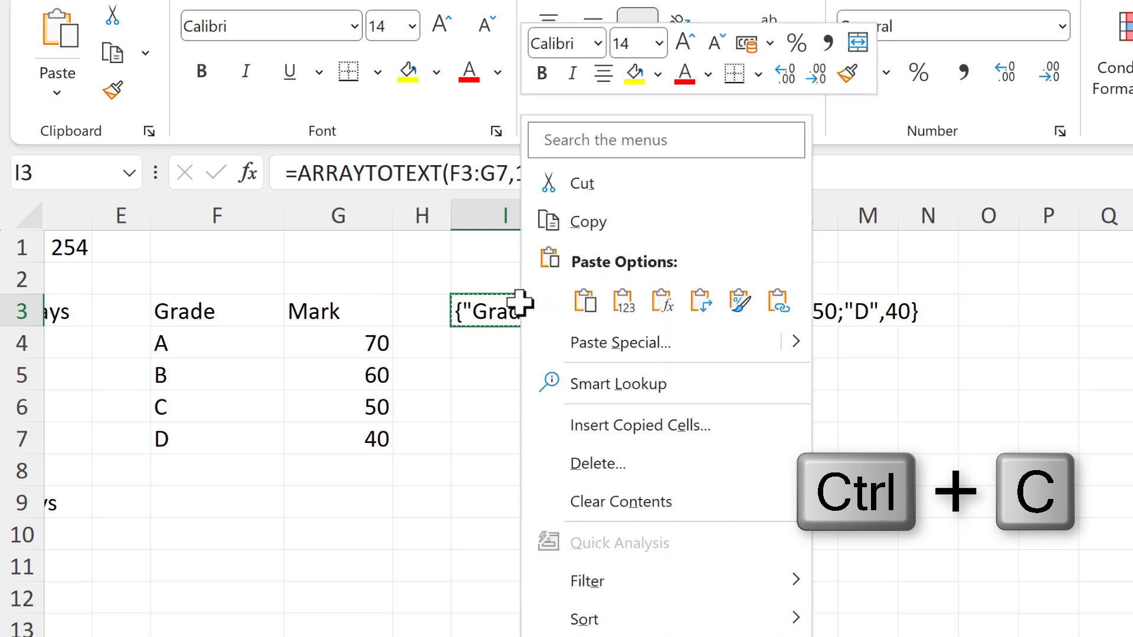
{"action": "left_click", "coordinate": [627, 305]}
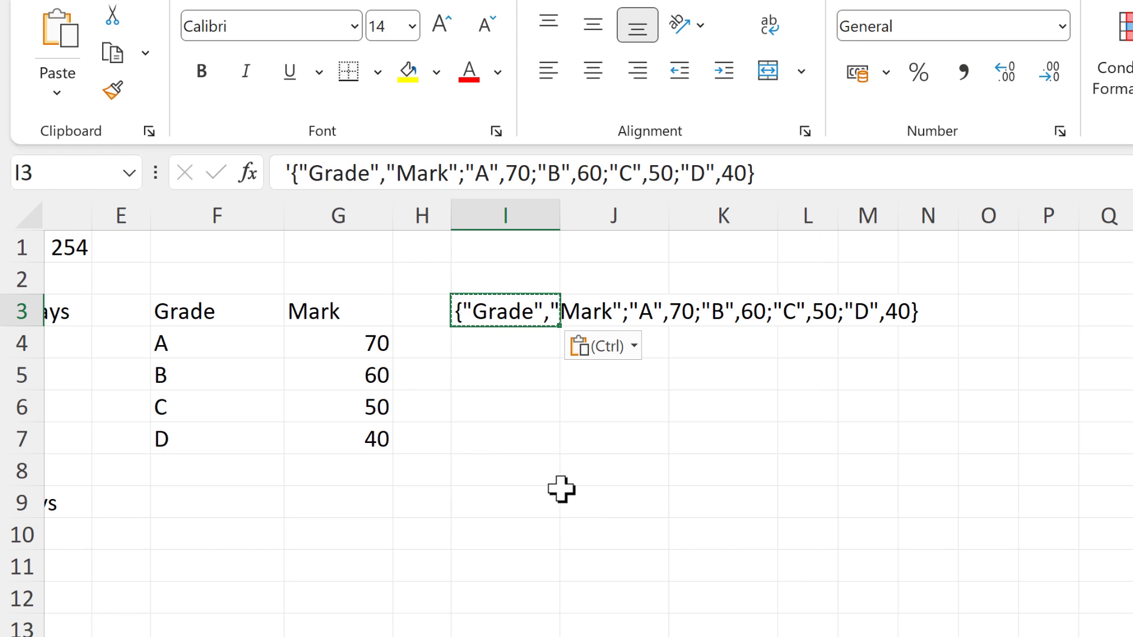
Replace the leading apostrophe of the array text in I3 with an equals sign and enter it as a formula
{"action": "left_click", "coordinate": [283, 173]}
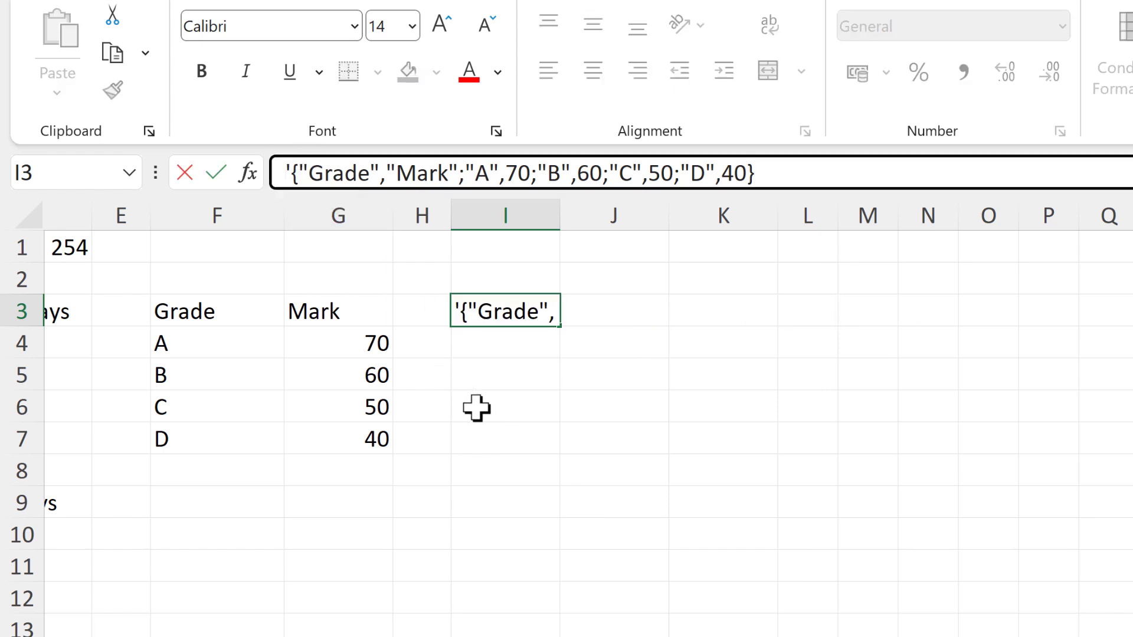
{"action": "key", "text": "Delete"}
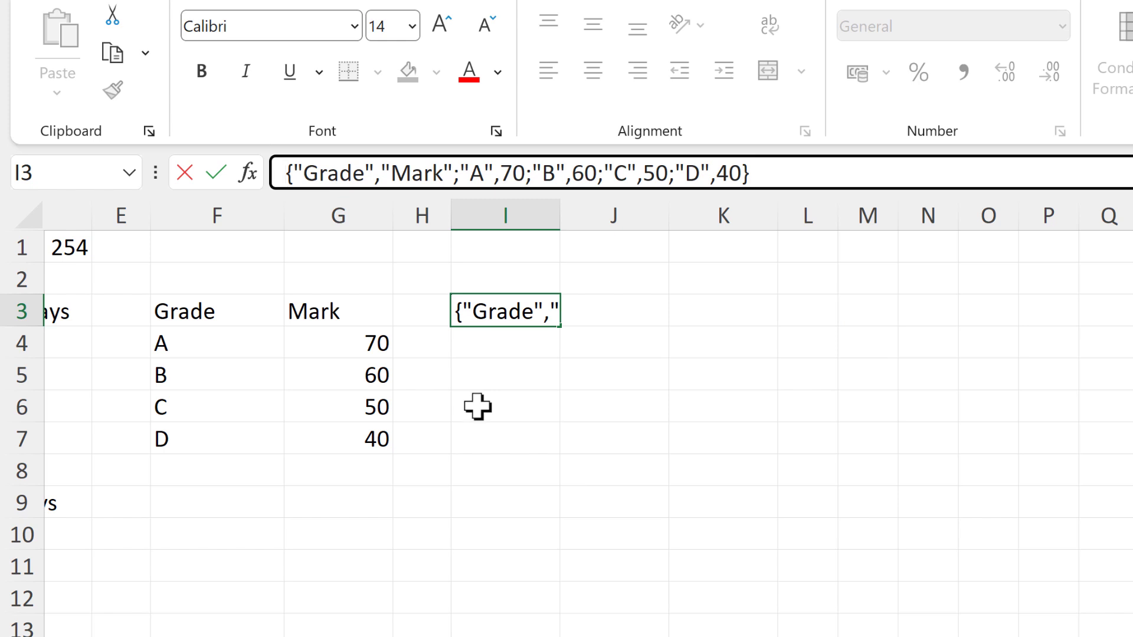
{"action": "type", "text": "="}
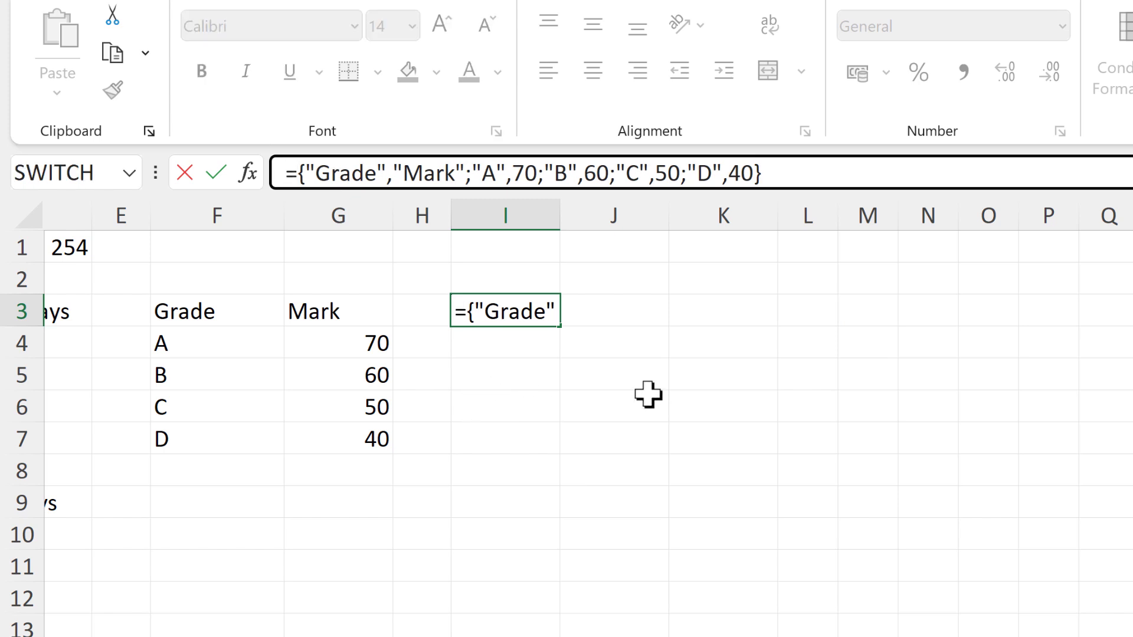
{"action": "key", "text": "Return"}
Copy the full array formula text from I3 and leave the cell unchanged
{"action": "left_click", "coordinate": [471, 308]}
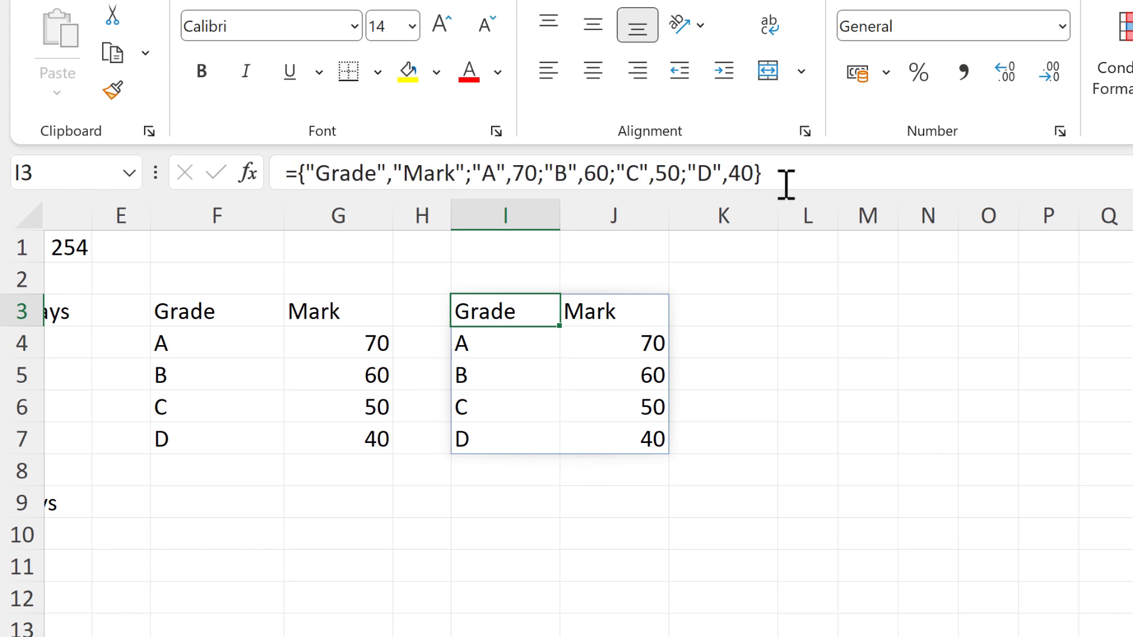
{"action": "left_click_drag", "start_coordinate": [792, 176], "coordinate": [270, 177]}
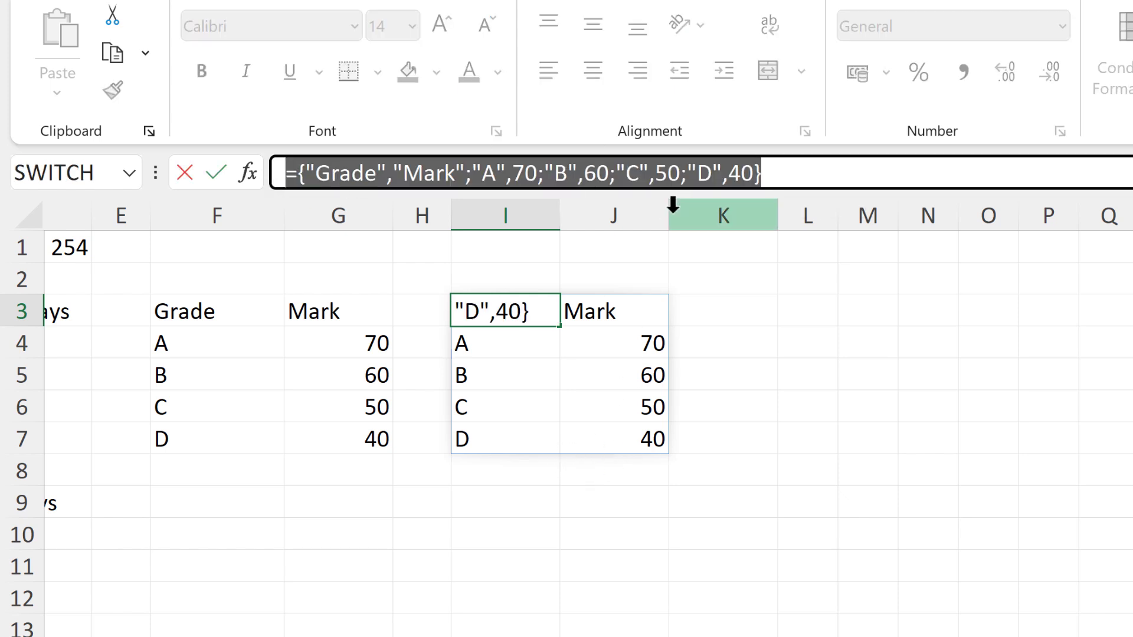
{"action": "key", "text": "ctrl+c"}
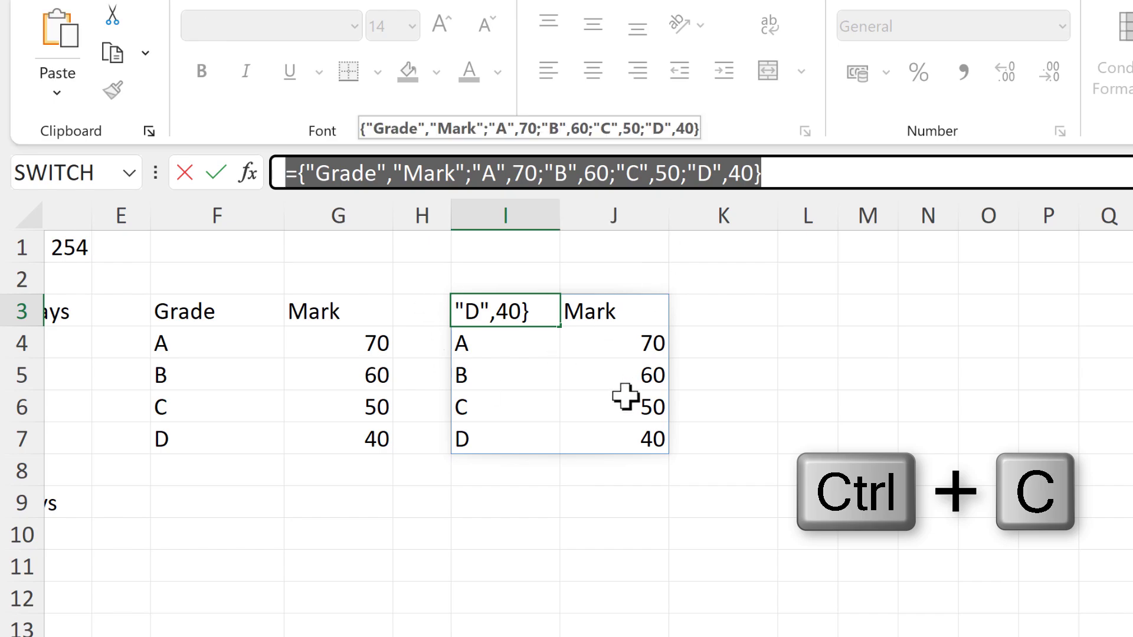
{"action": "key", "text": "Escape"}
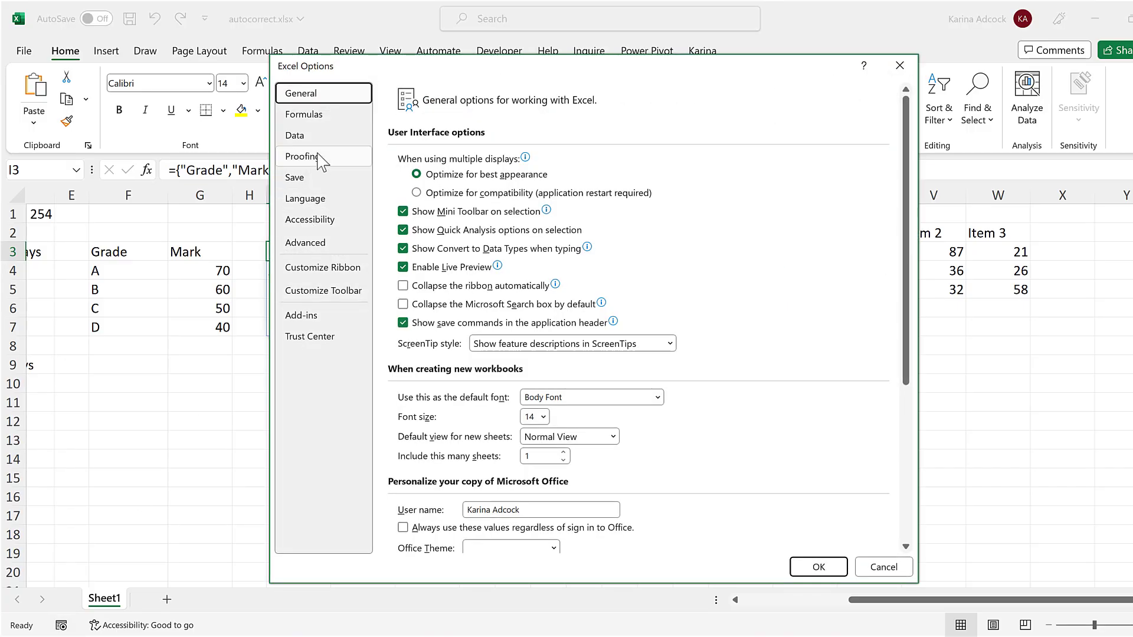
Add an AutoCorrect entry in the proofing options that replaces getgrades with the copied array formula, and accept the AutoCorrect and Excel options
{"action": "left_click", "coordinate": [319, 158]}
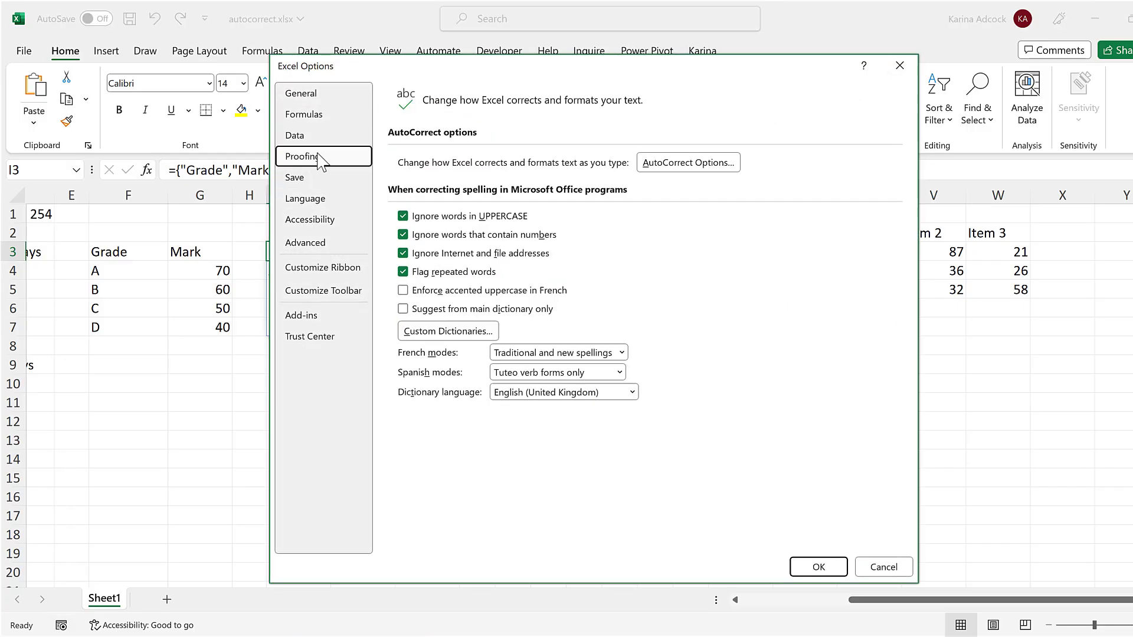
{"action": "left_click", "coordinate": [710, 167]}
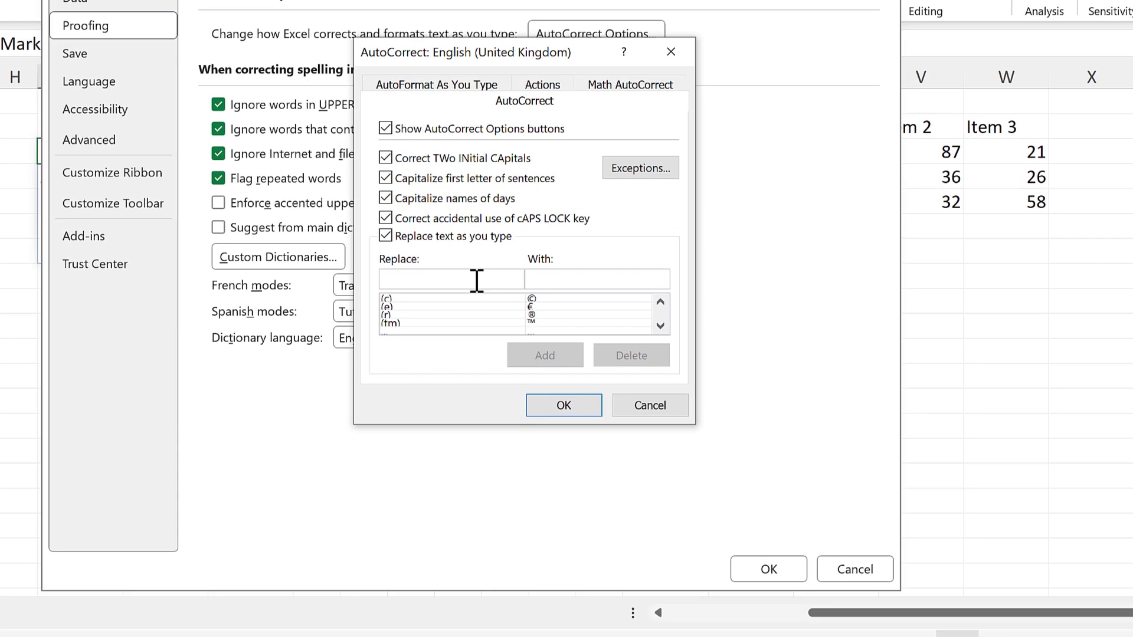
{"action": "type", "text": "getgrades"}
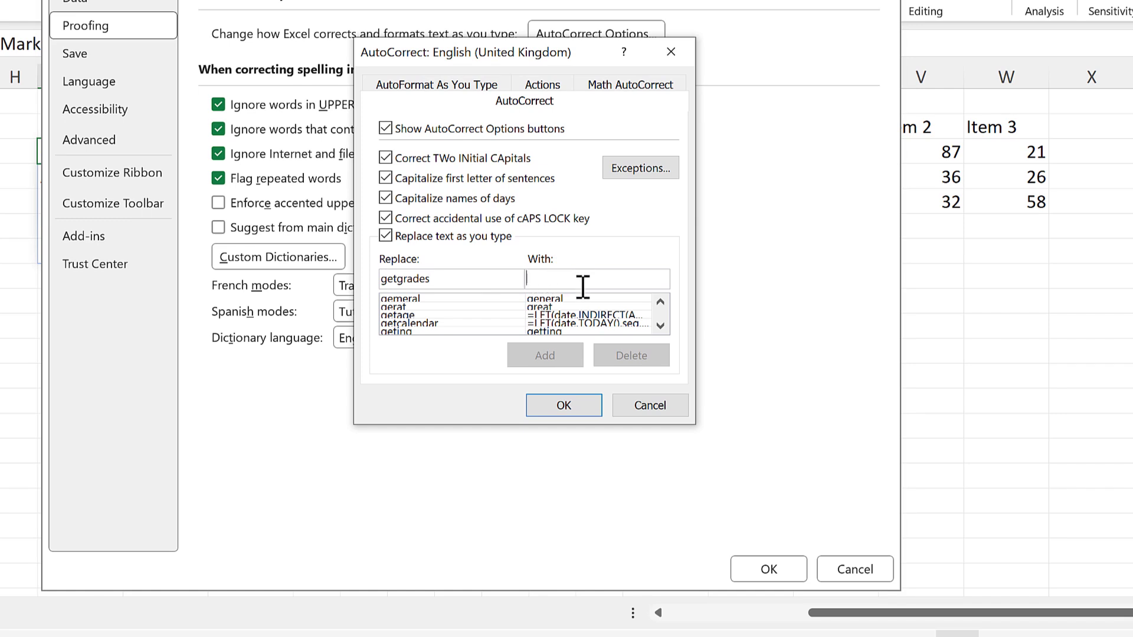
{"action": "key", "text": "ctrl+v"}
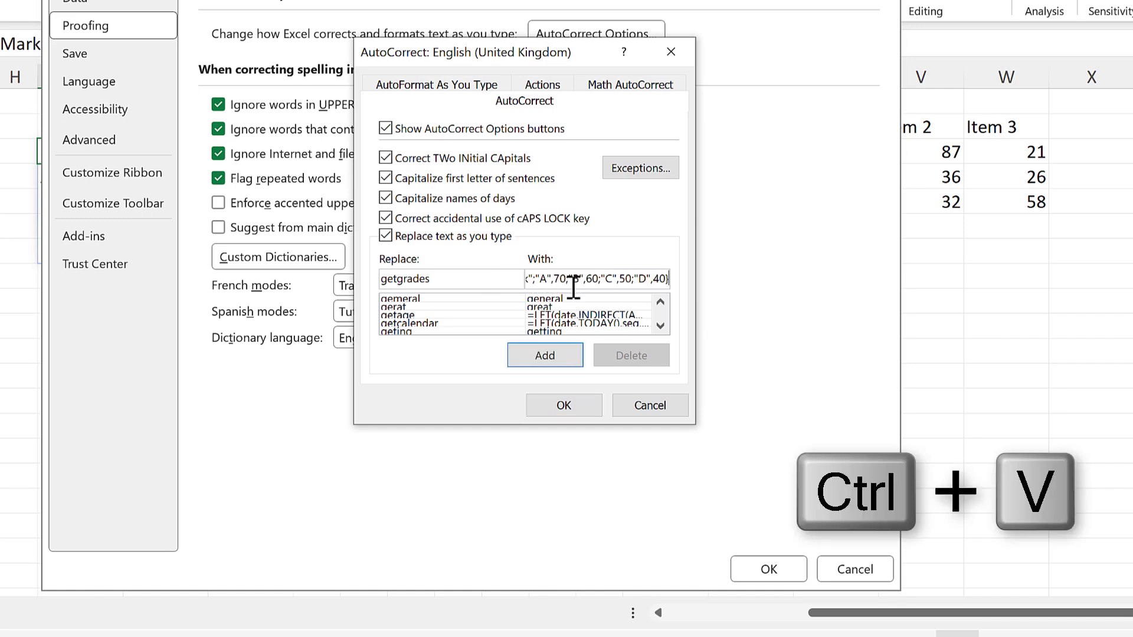
{"action": "left_click", "coordinate": [554, 361]}
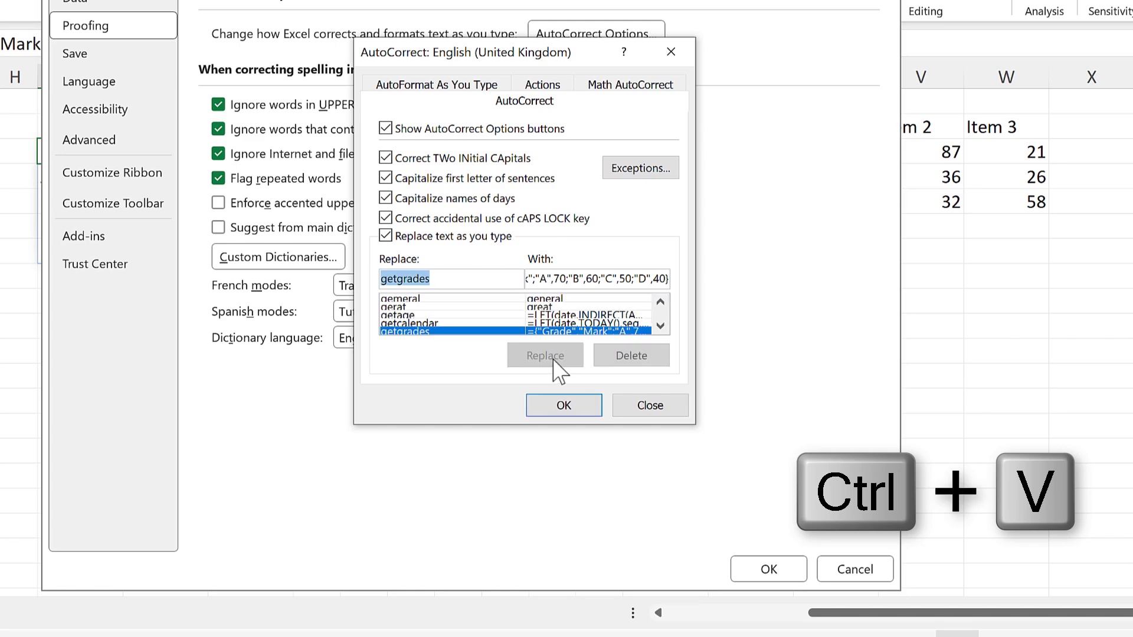
{"action": "left_click", "coordinate": [570, 402]}
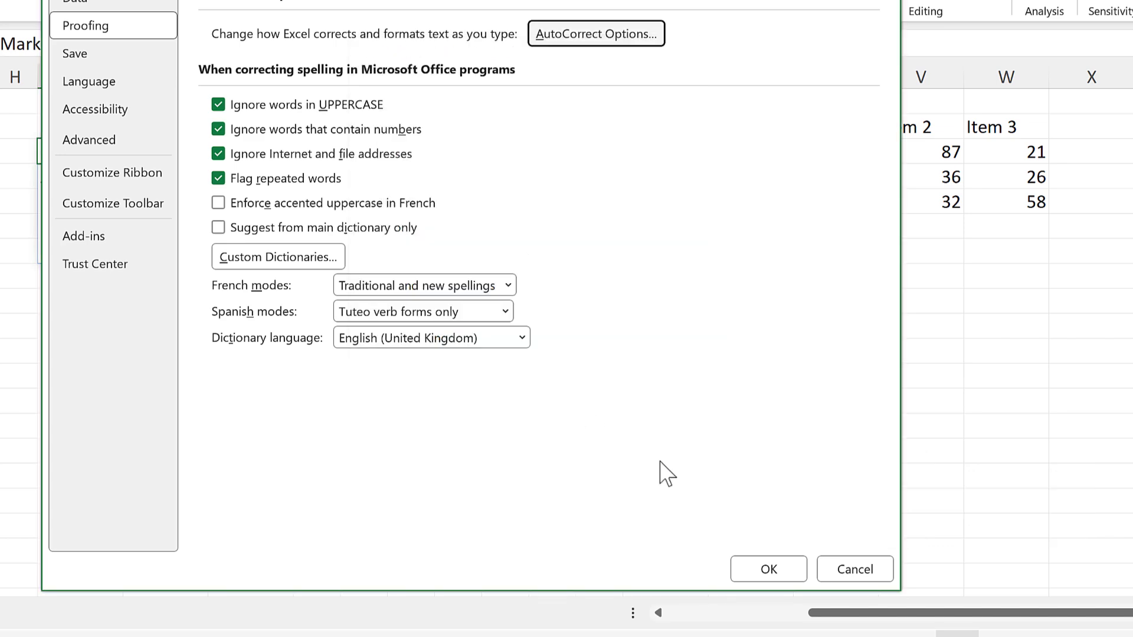
{"action": "left_click", "coordinate": [761, 571]}
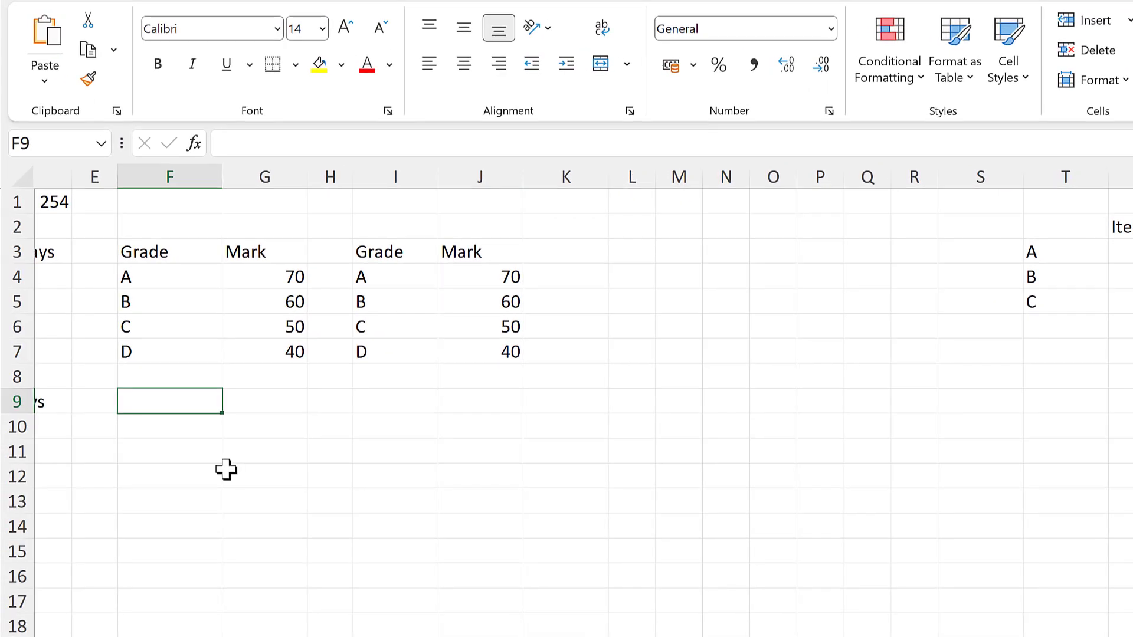
Enter the getgrades shortcut in F9 to insert the Grade and Mark table, and check the inserted formula
{"action": "type", "text": "ge"}
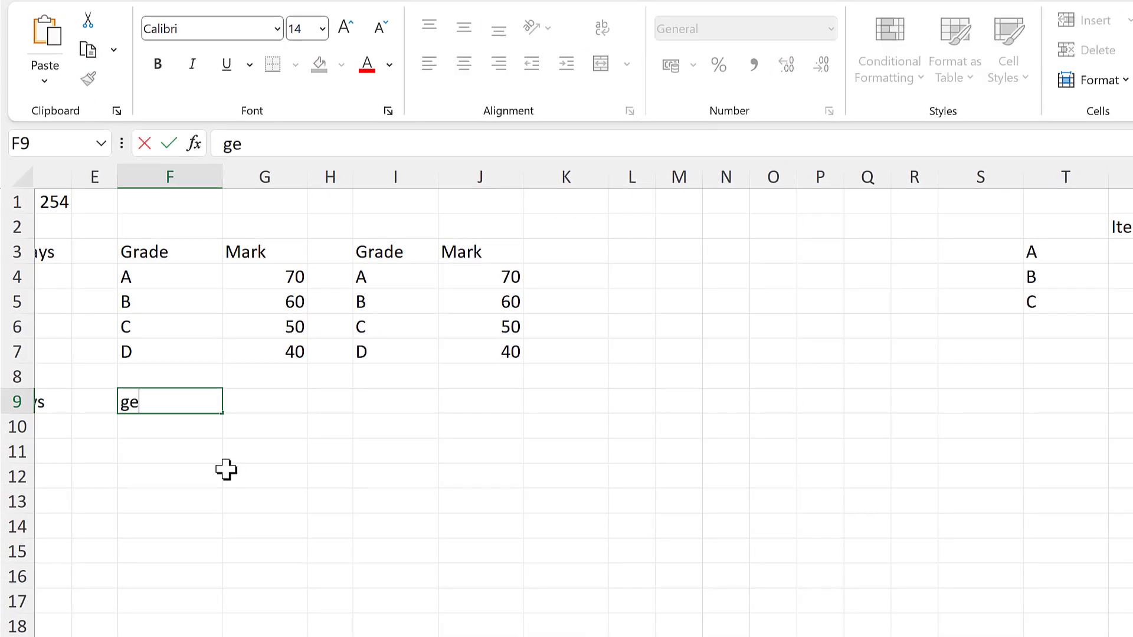
{"action": "type", "text": "tgrades"}
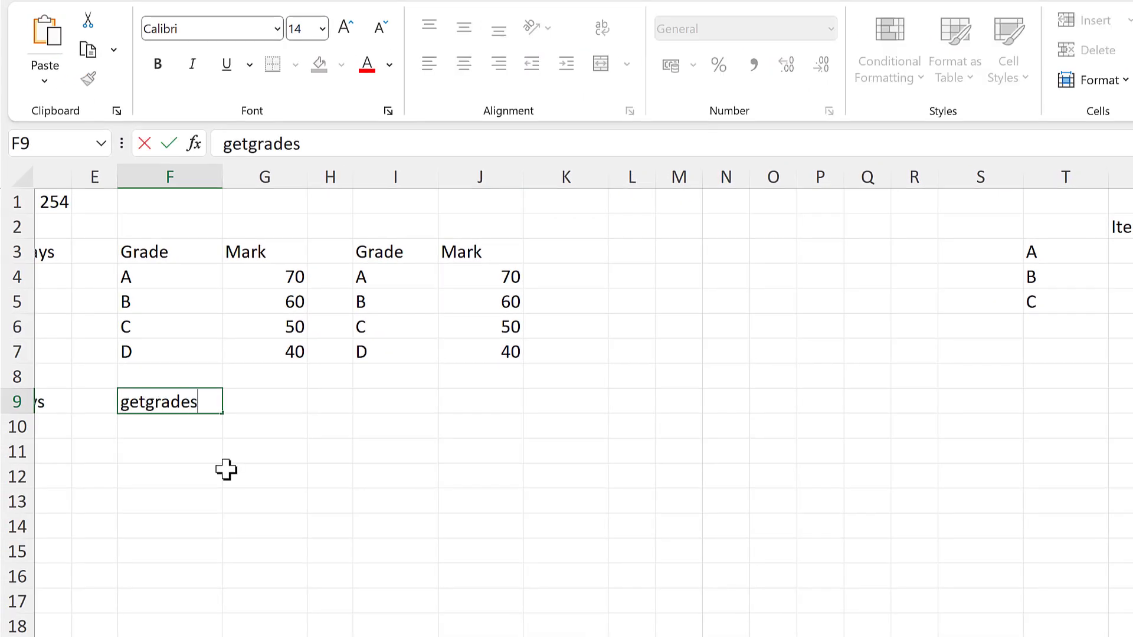
{"action": "key", "text": "Return"}
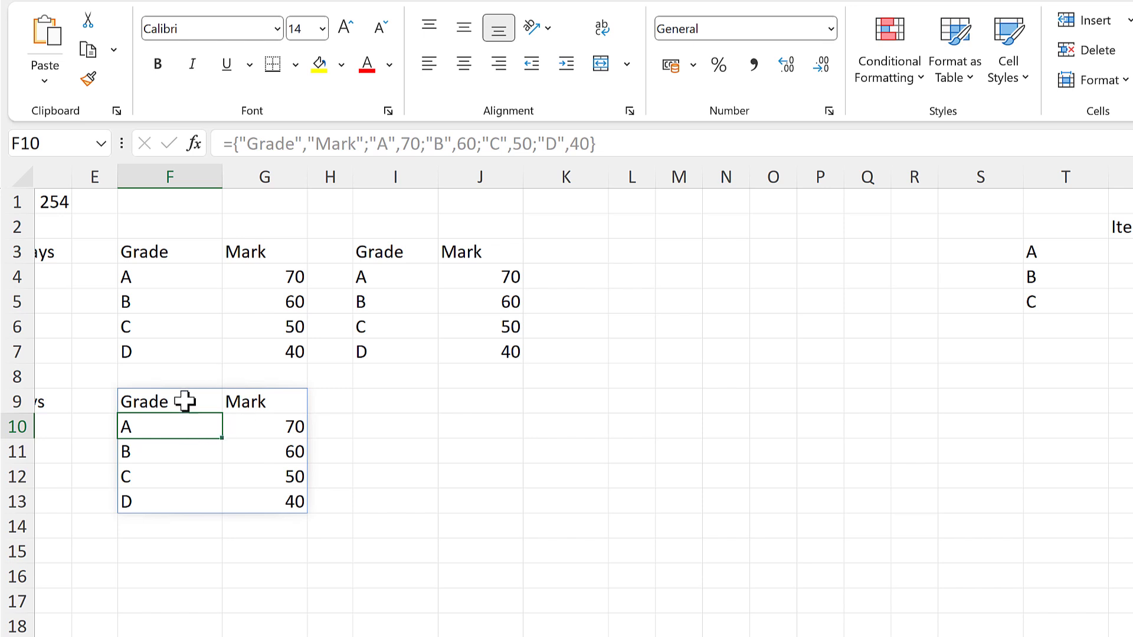
{"action": "left_click", "coordinate": [184, 401]}
{"action": "left_click", "coordinate": [385, 412]}
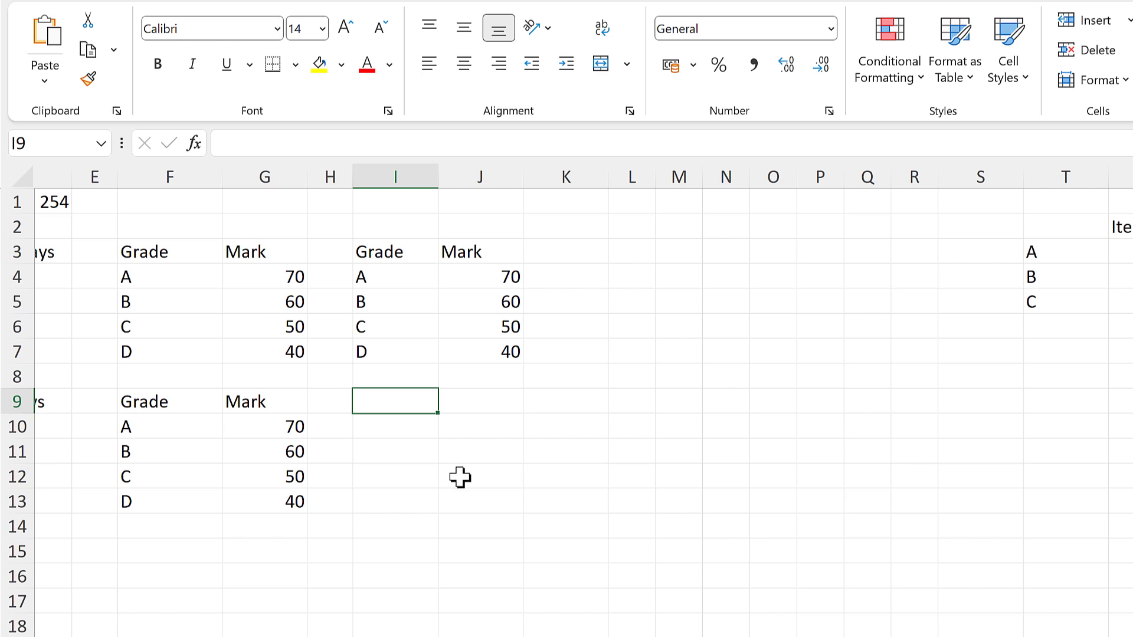
Enter the getcalendar shortcut in L3 to insert the month calendar, and check its formula
{"action": "left_click", "coordinate": [620, 254]}
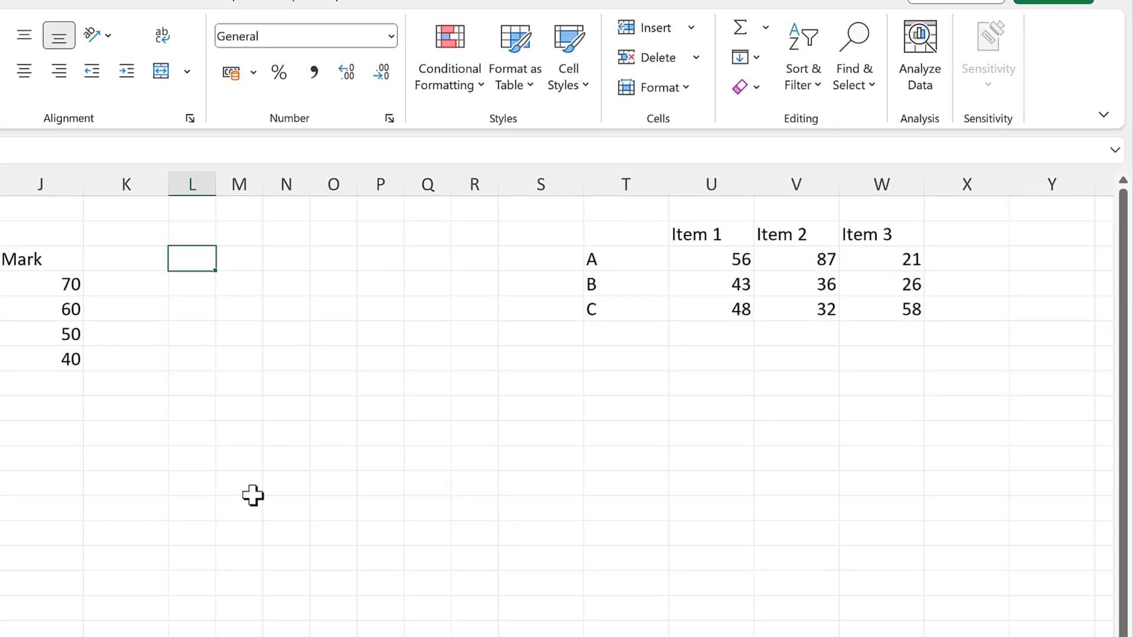
{"action": "type", "text": "getcalendar"}
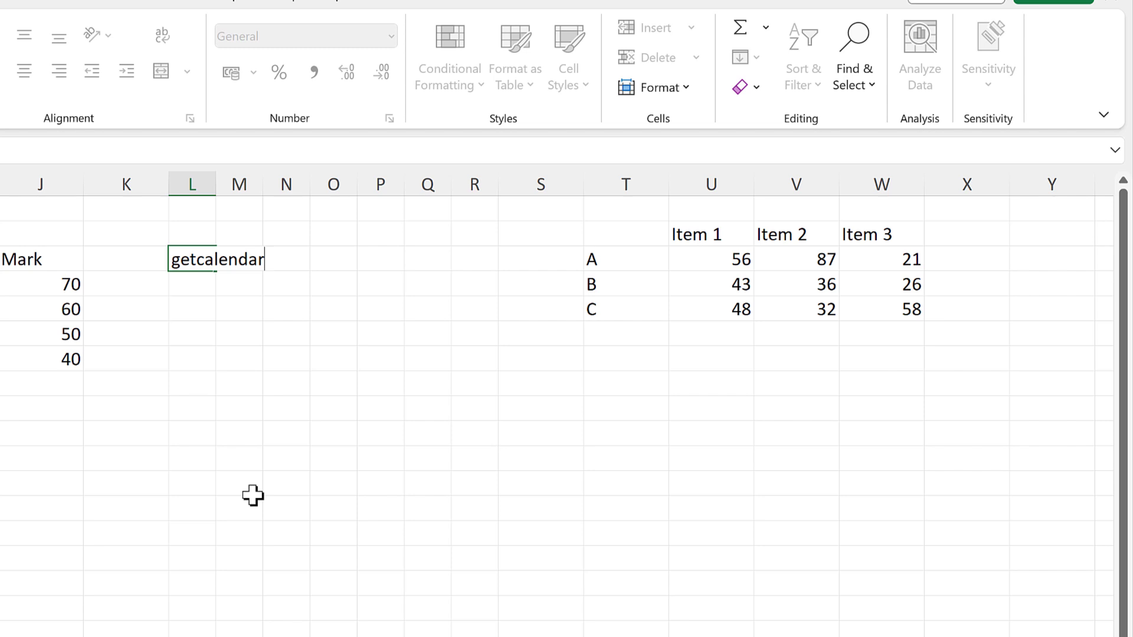
{"action": "key", "text": "Return"}
{"action": "left_click", "coordinate": [190, 255]}
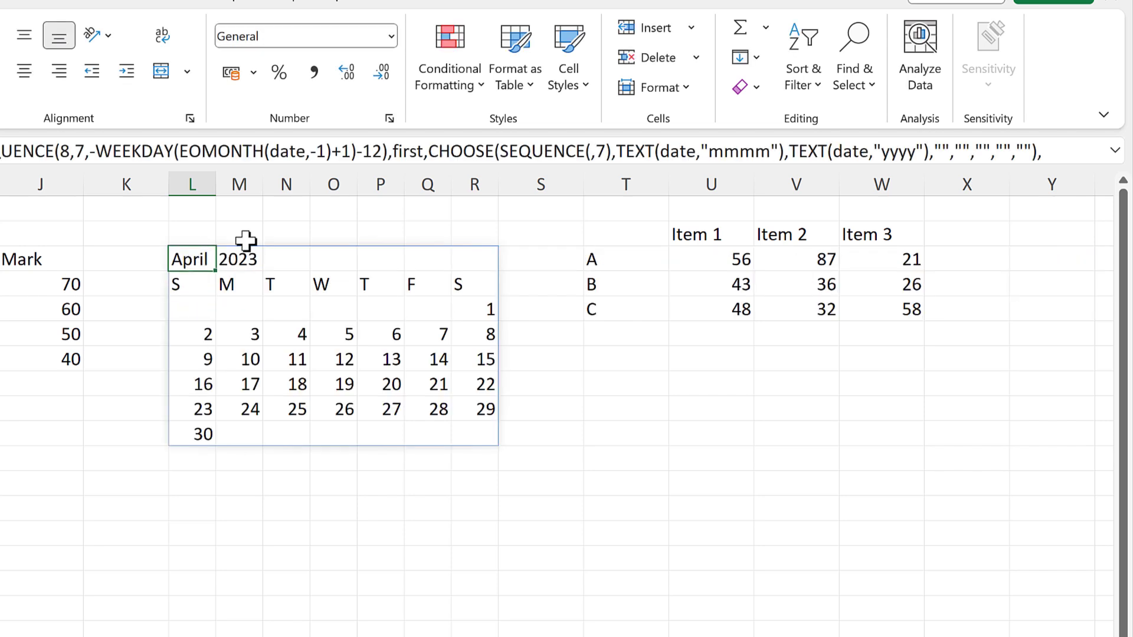
{"action": "left_click", "coordinate": [203, 482]}
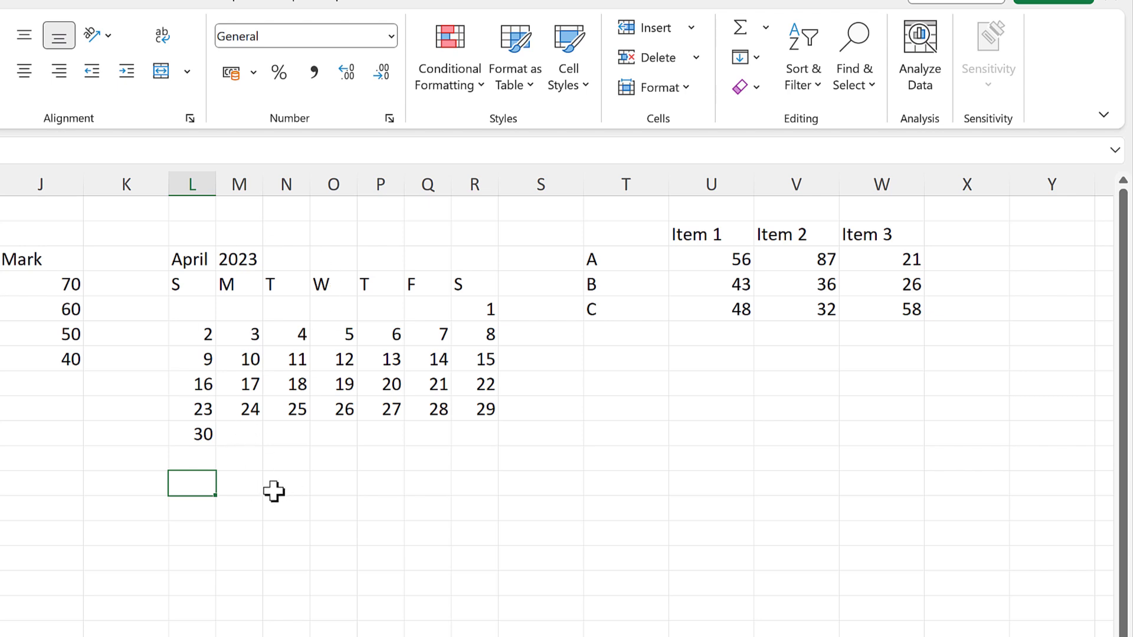
Enter the unpivot shortcut in T7, below the Item 1 to Item 3 table
{"action": "left_click", "coordinate": [626, 358]}
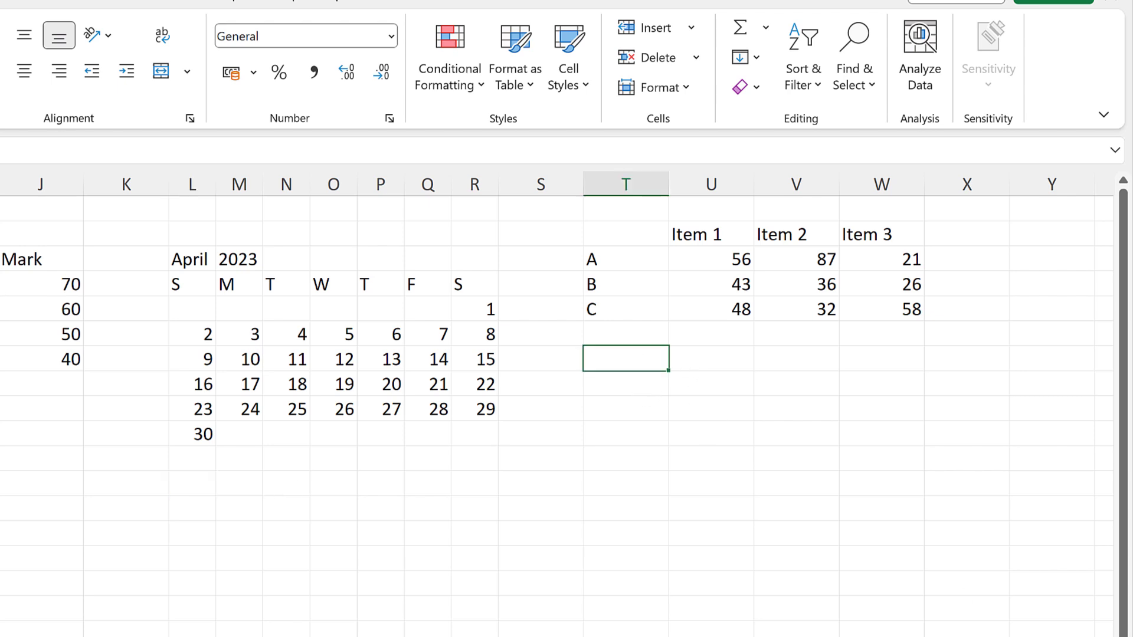
{"action": "scroll", "coordinate": [625, 358], "scroll_direction": "right", "scroll_amount": 1}
{"action": "scroll", "coordinate": [557, 404], "scroll_direction": "right", "scroll_amount": 5}
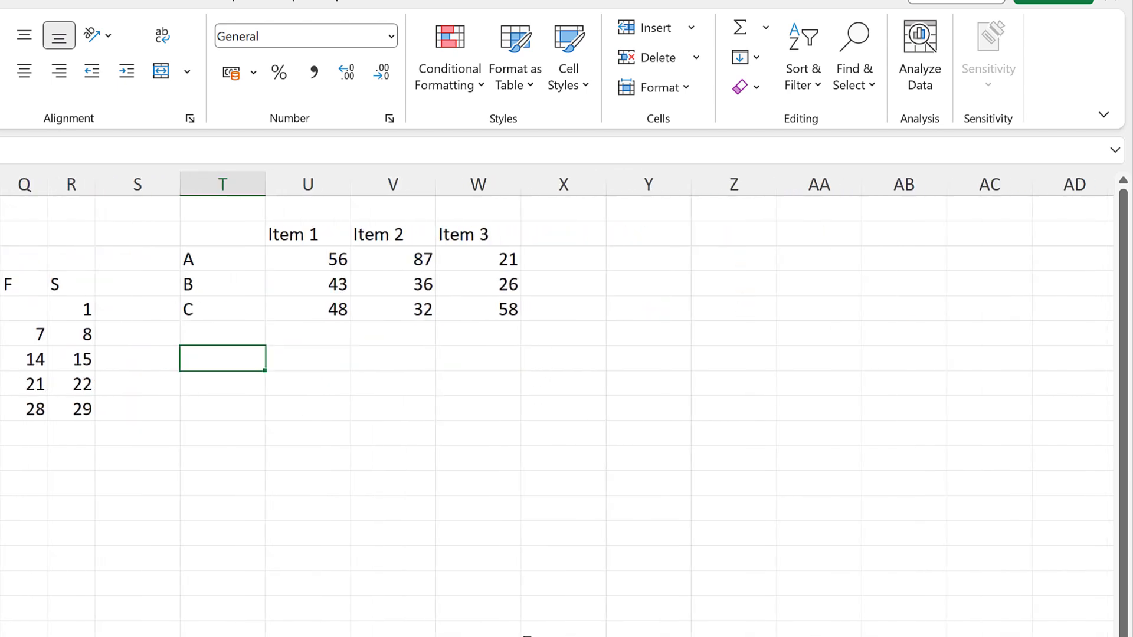
{"action": "type", "text": "unp"}
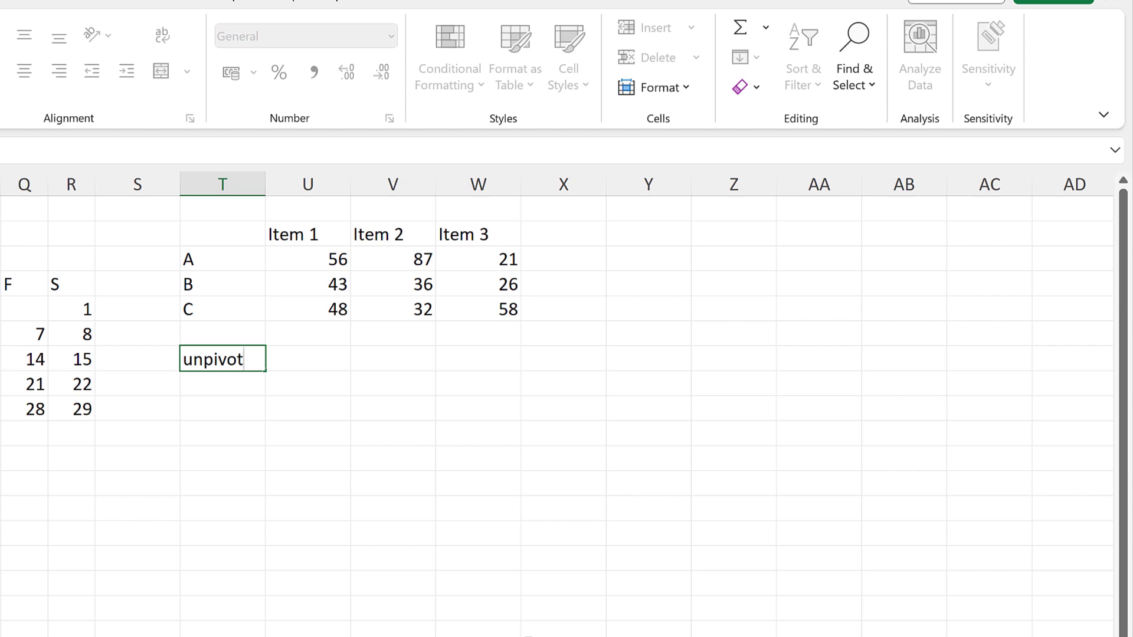
{"action": "type", "text": "ivot"}
{"action": "key", "text": "Return"}
Edit the LET formula in T7, replacing the SelectTable placeholder with the range T2:W5, and enter it
{"action": "left_click", "coordinate": [201, 361]}
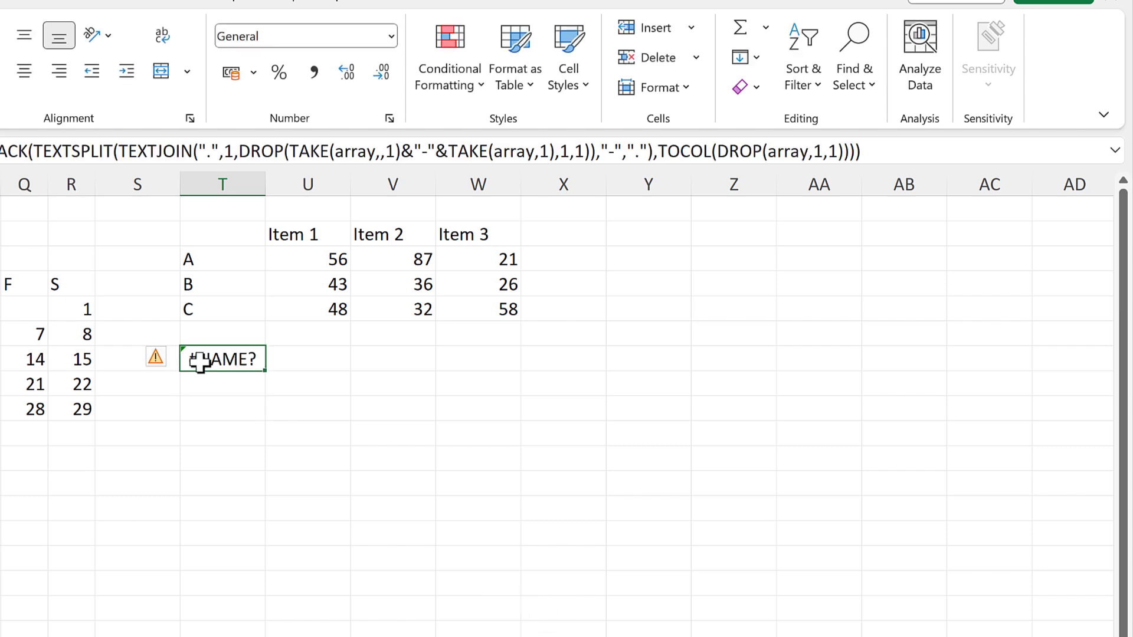
{"action": "key", "text": "F2"}
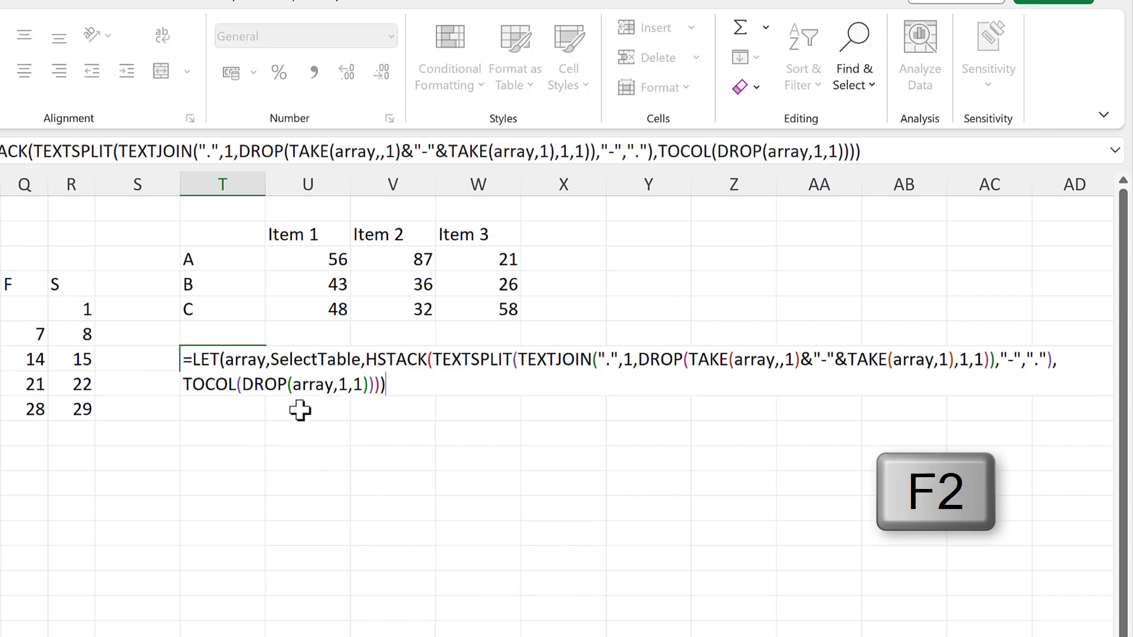
{"action": "left_click_drag", "start_coordinate": [270, 360], "coordinate": [360, 358]}
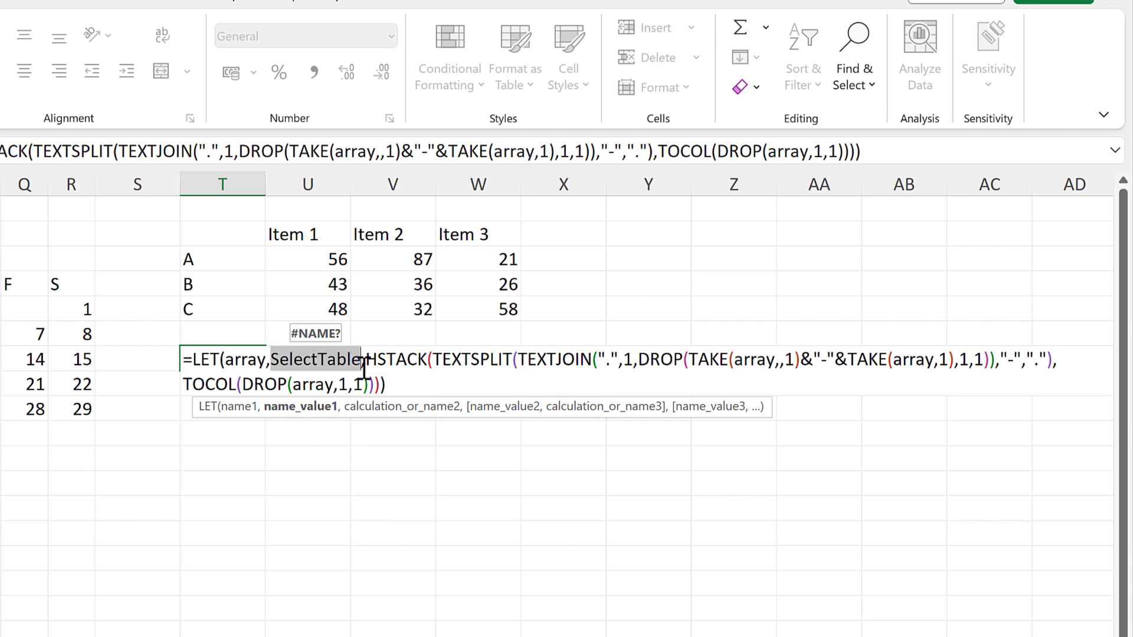
{"action": "left_click_drag", "start_coordinate": [236, 239], "coordinate": [483, 310]}
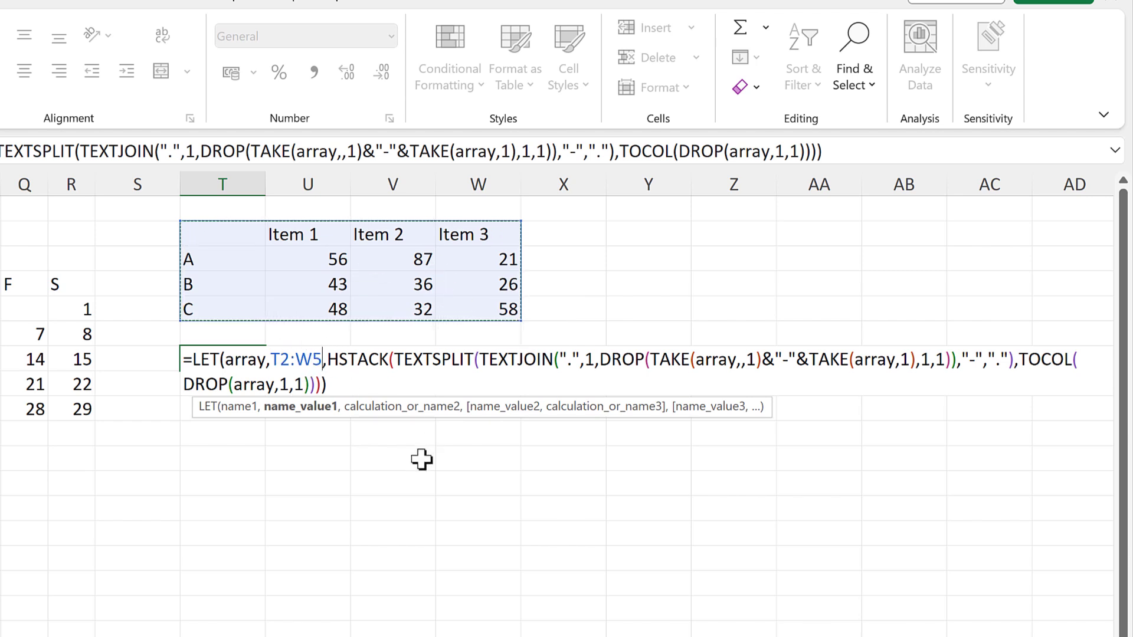
{"action": "key", "text": "Return"}
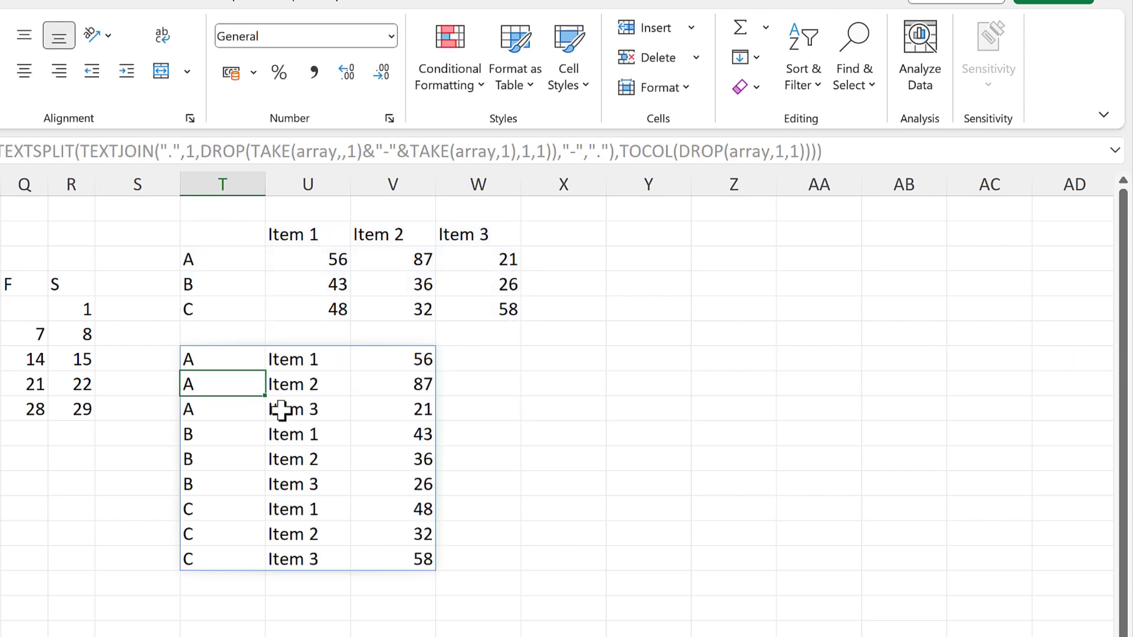
{"action": "left_click", "coordinate": [548, 361]}
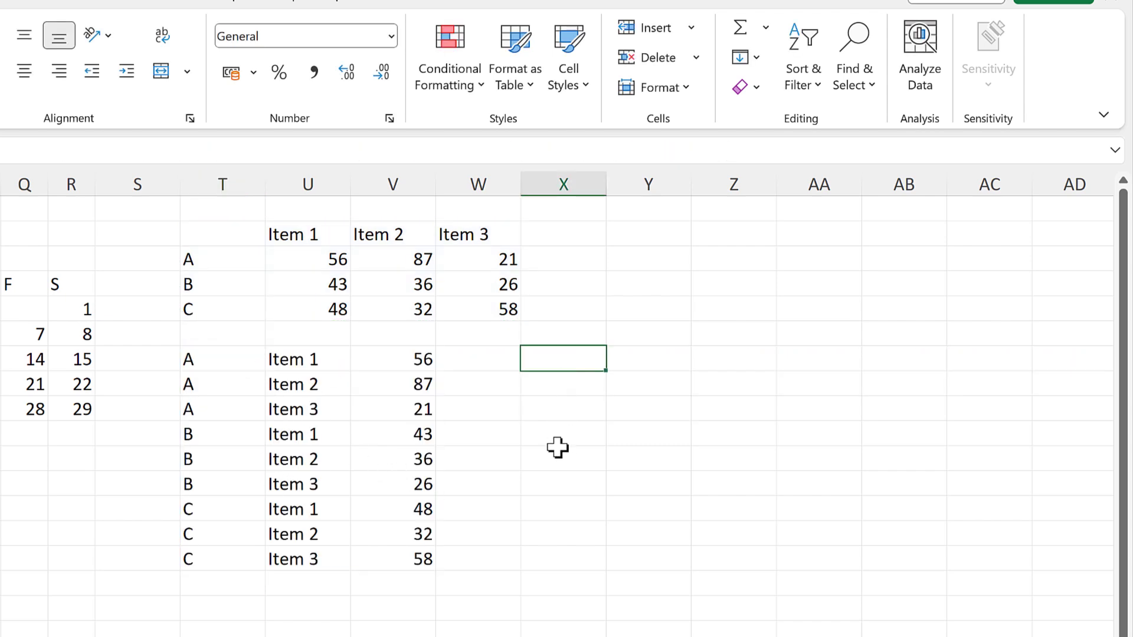
{"action": "scroll", "coordinate": [558, 448], "scroll_direction": "left", "scroll_amount": 6}
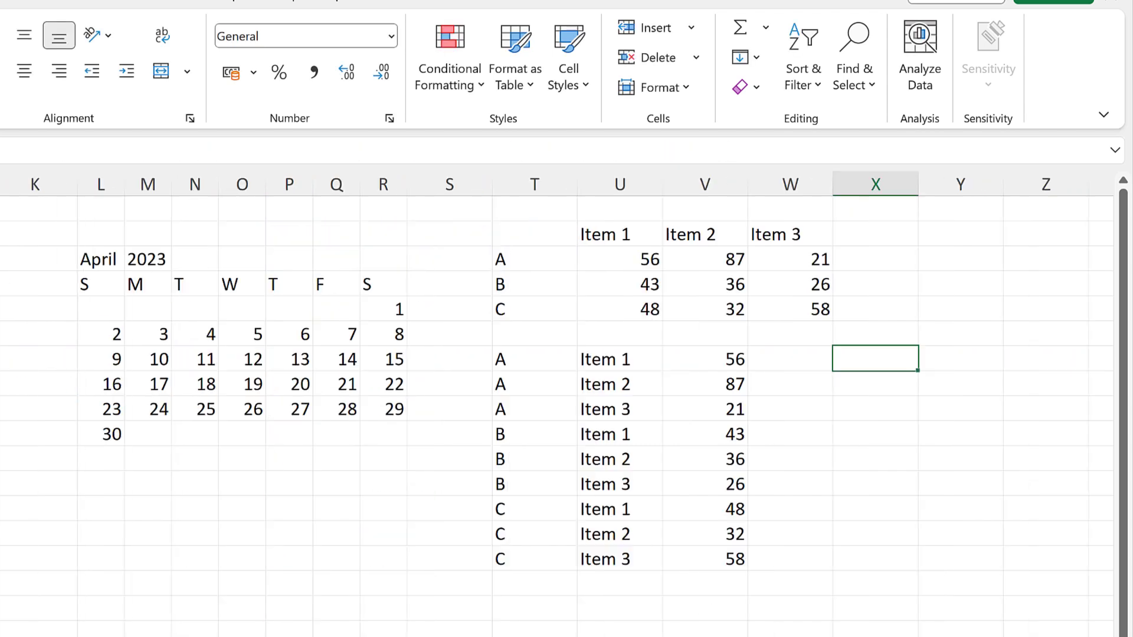
{"action": "left_click", "coordinate": [138, 558]}
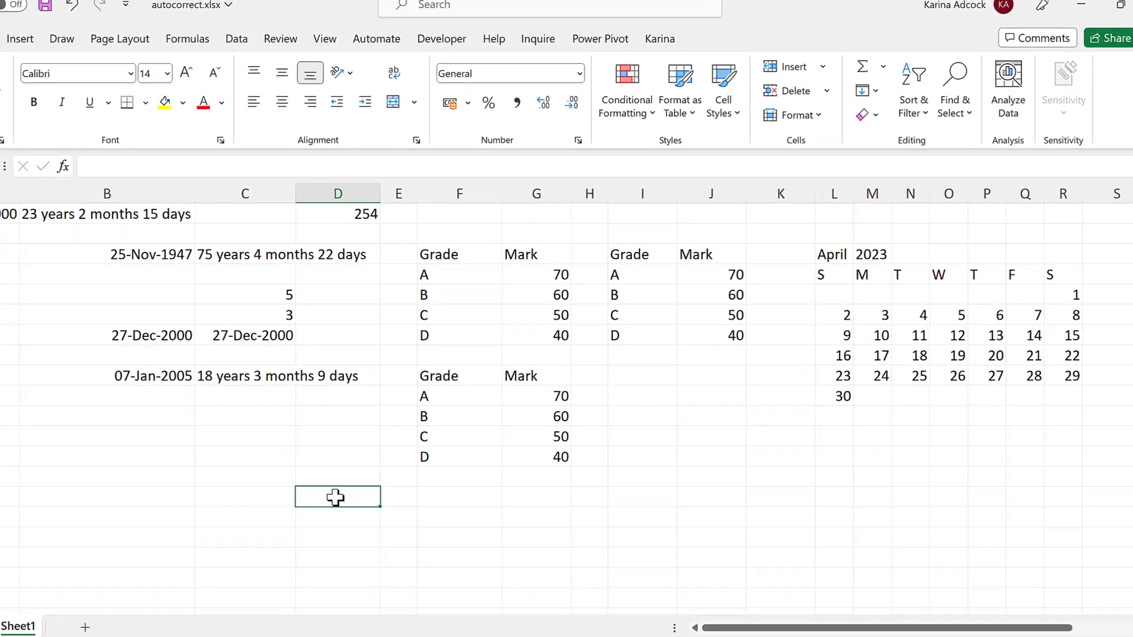